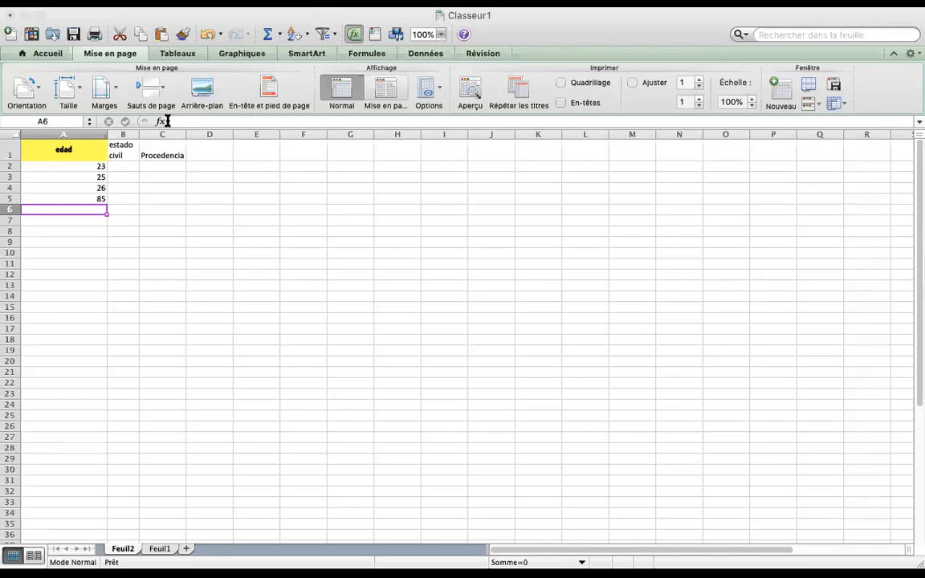
Add up the four ages in cell A6 with the formula =A2+A3+A4+A5
{"action": "left_click", "coordinate": [257, 122]}
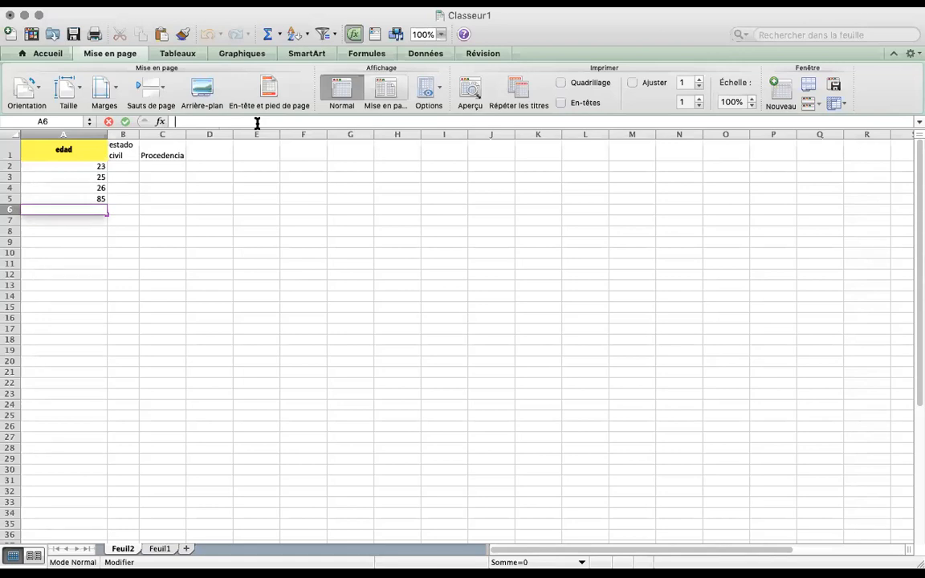
{"action": "type", "text": "="}
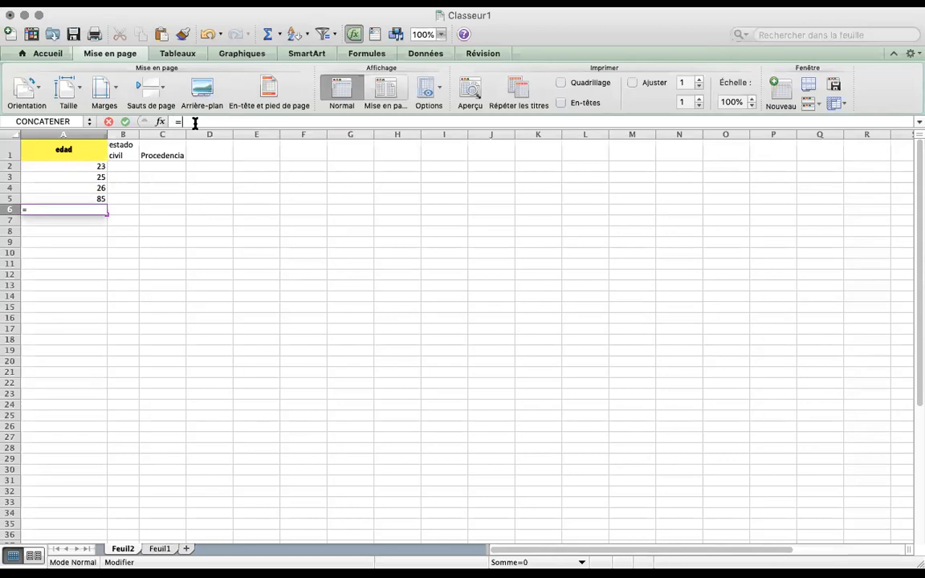
{"action": "left_click", "coordinate": [82, 166]}
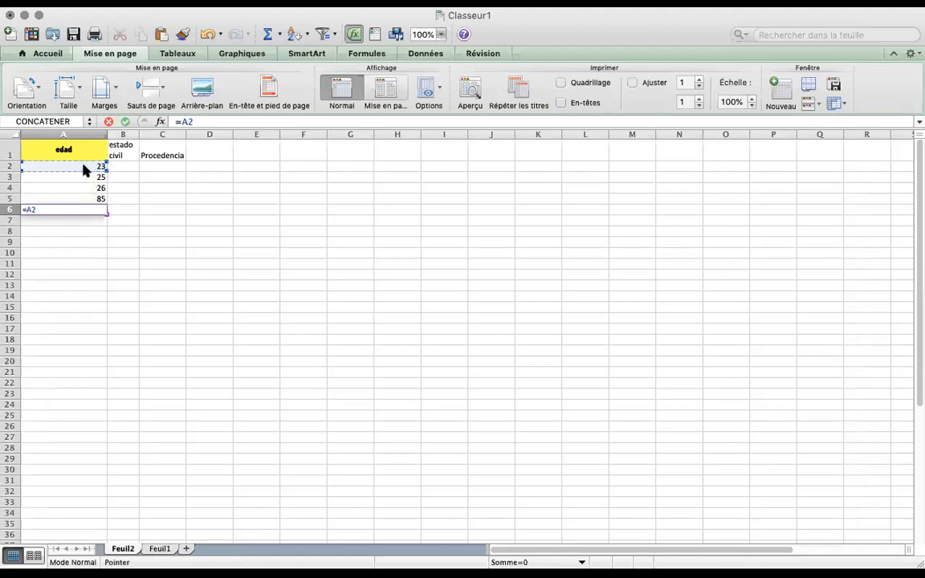
{"action": "key", "text": "super+Tab"}
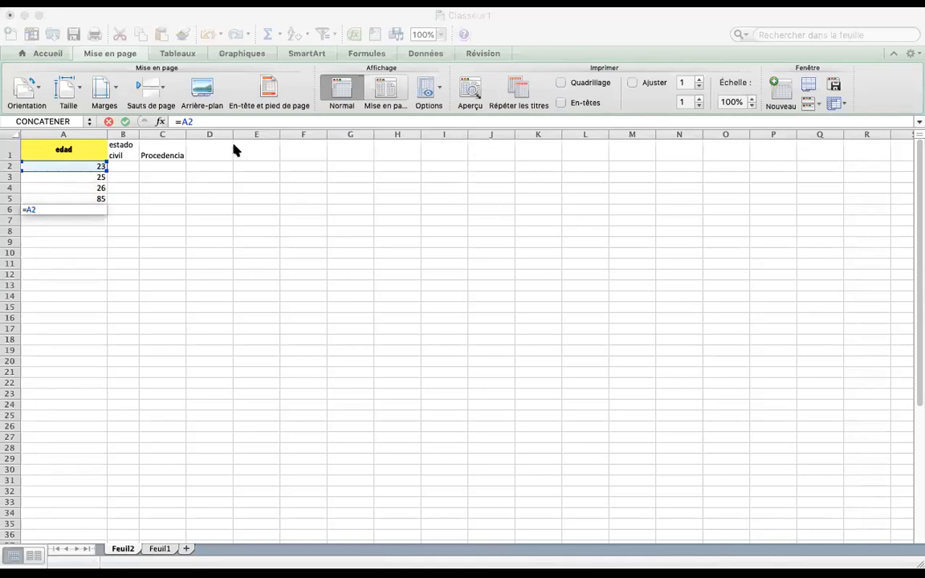
{"action": "left_click", "coordinate": [213, 122]}
{"action": "type", "text": "+"}
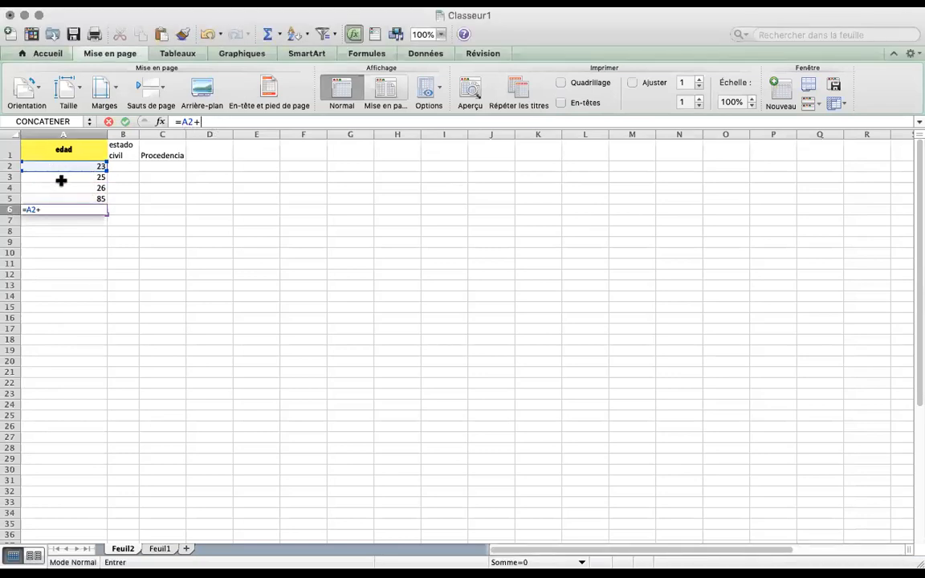
{"action": "left_click", "coordinate": [63, 176]}
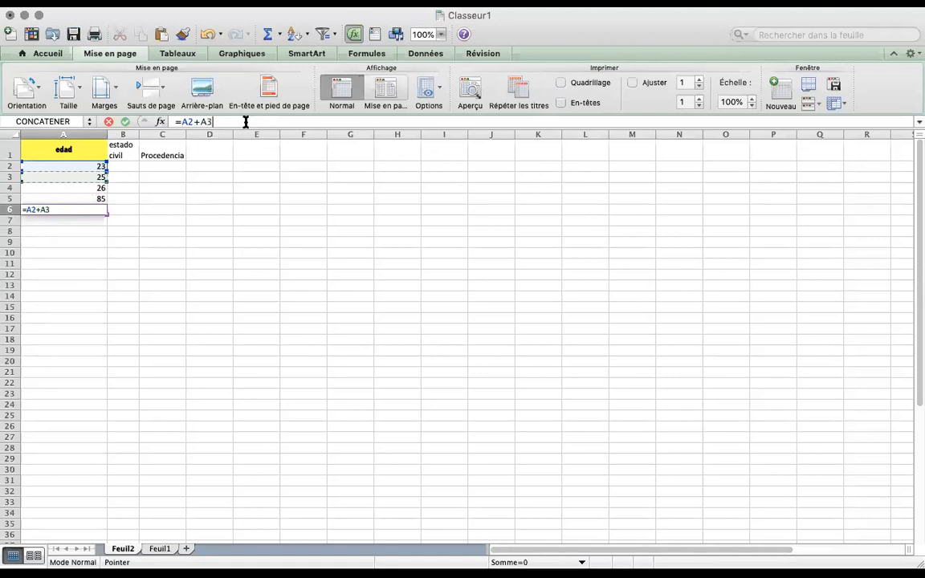
{"action": "type", "text": "+"}
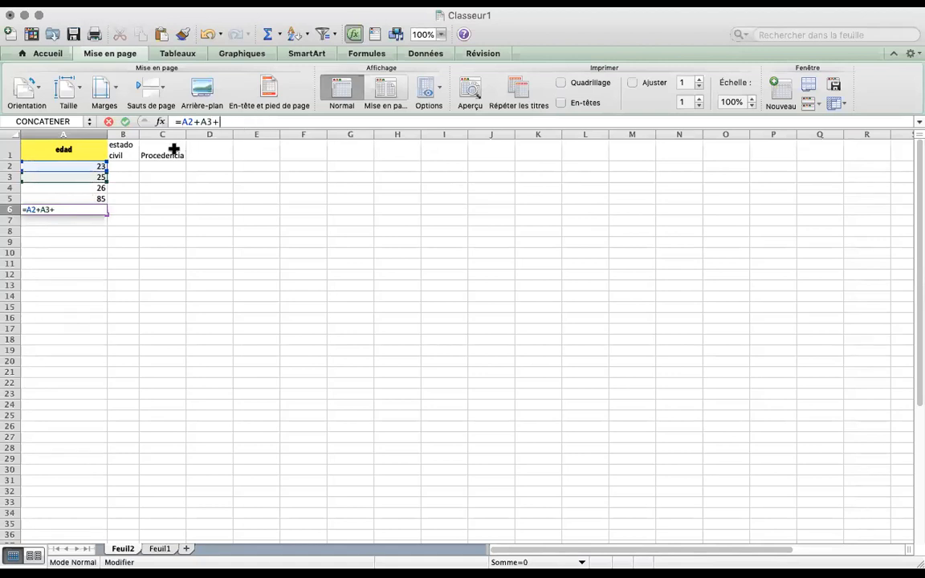
{"action": "left_click", "coordinate": [80, 186]}
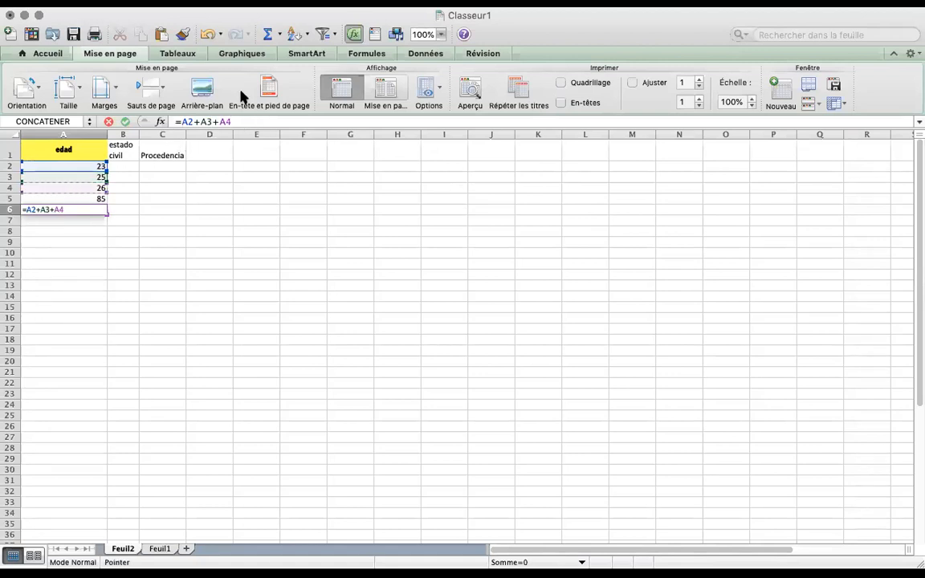
{"action": "type", "text": "+"}
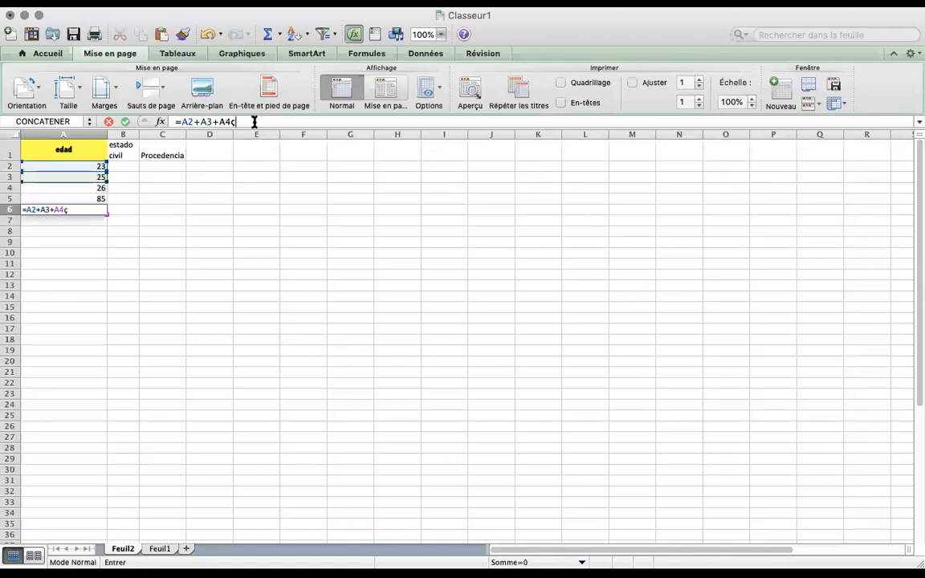
{"action": "left_click", "coordinate": [52, 197]}
{"action": "key", "text": "Return"}
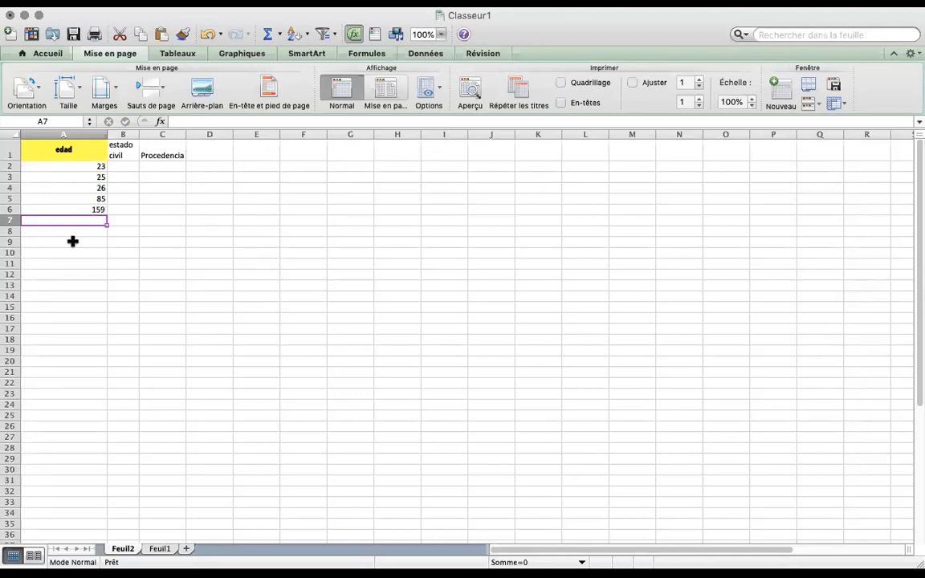
Change the age in cell A5 to 28 and return to the total in A6
{"action": "left_click", "coordinate": [84, 199]}
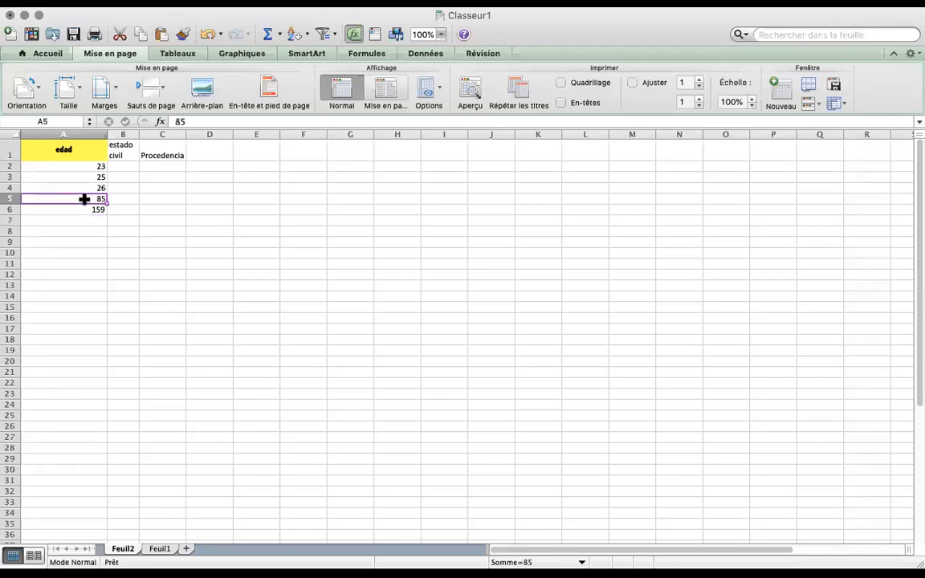
{"action": "type", "text": "28"}
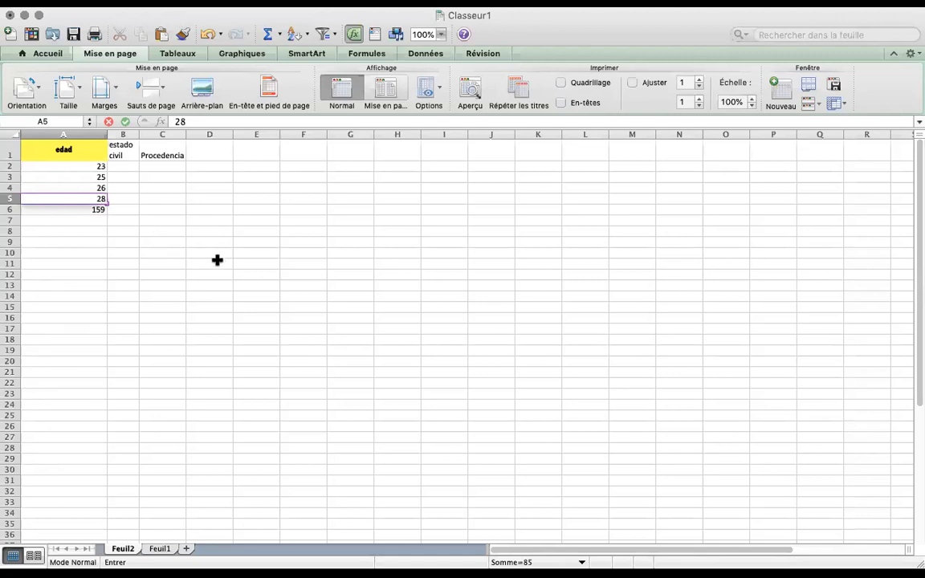
{"action": "key", "text": "Return"}
{"action": "key", "text": "Down"}
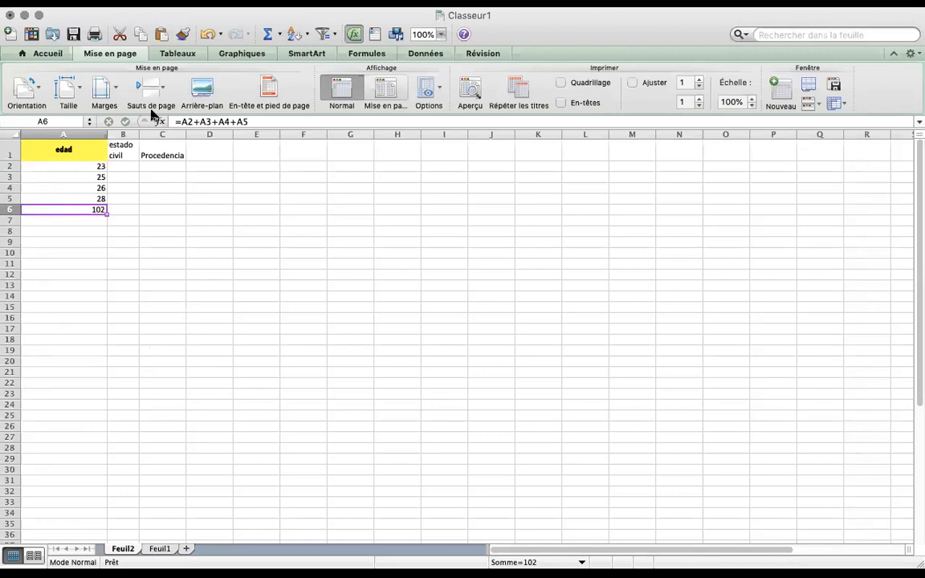
Replace the addition formula in A6 with an automatic sum of the ages, =SOMME(A2:A5)
{"action": "key", "text": "BackSpace"}
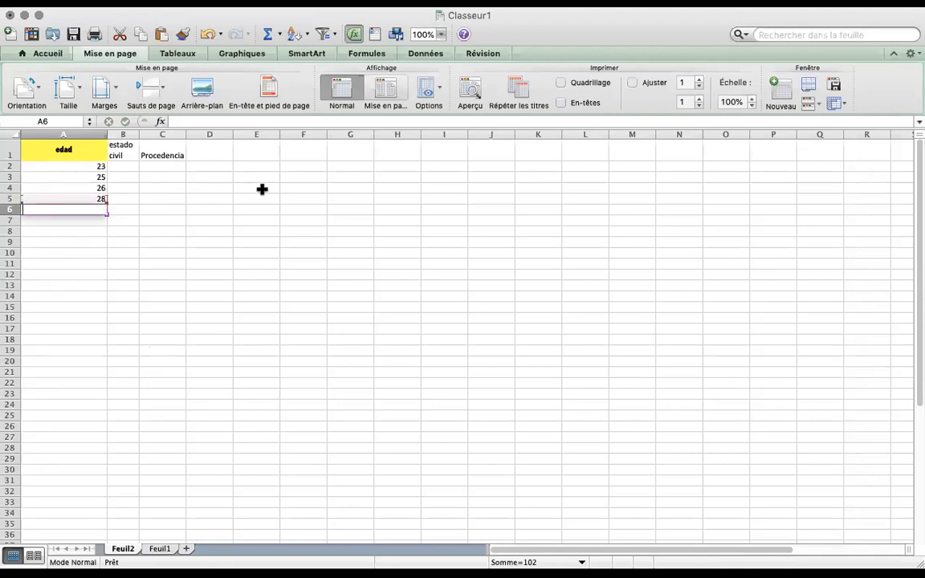
{"action": "left_click", "coordinate": [83, 297]}
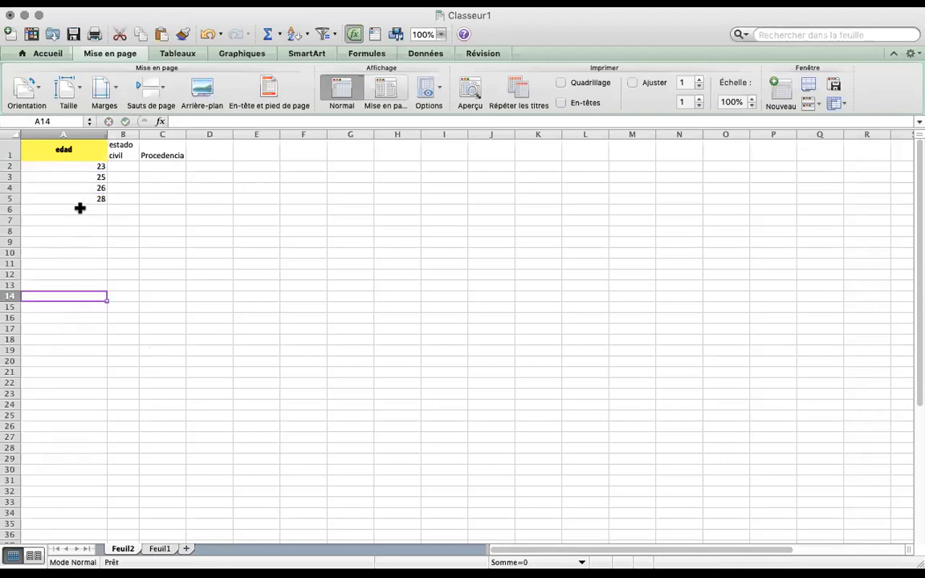
{"action": "left_click", "coordinate": [80, 209]}
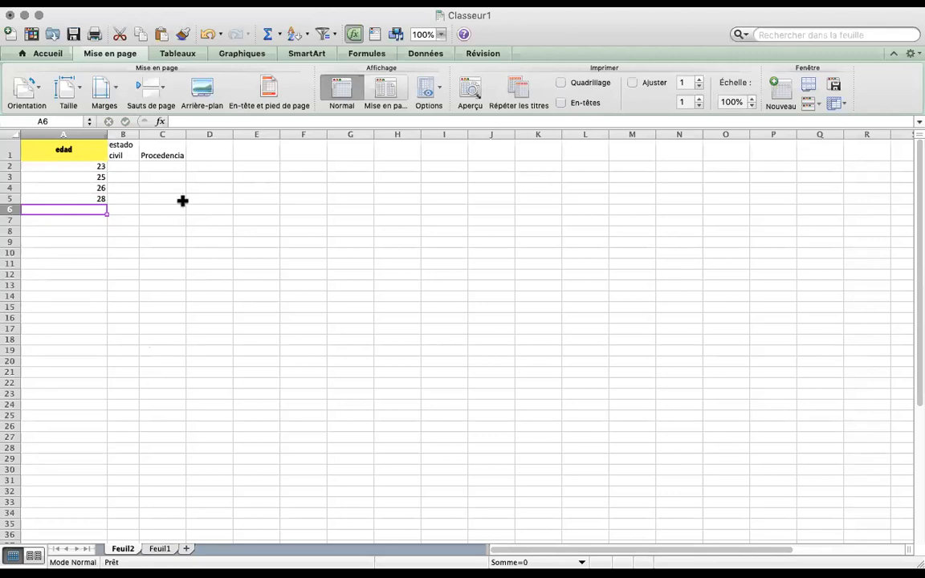
{"action": "left_click", "coordinate": [273, 38]}
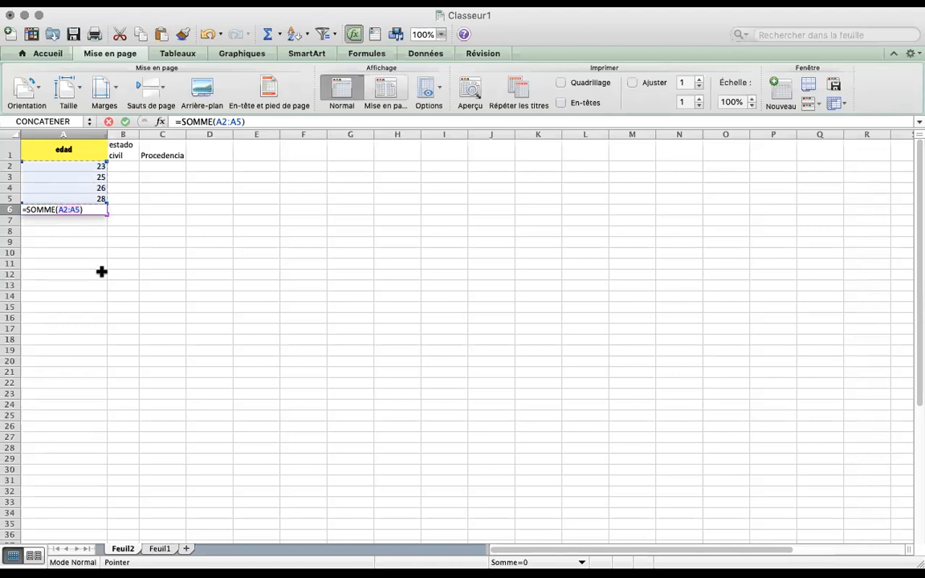
{"action": "key", "text": "Return"}
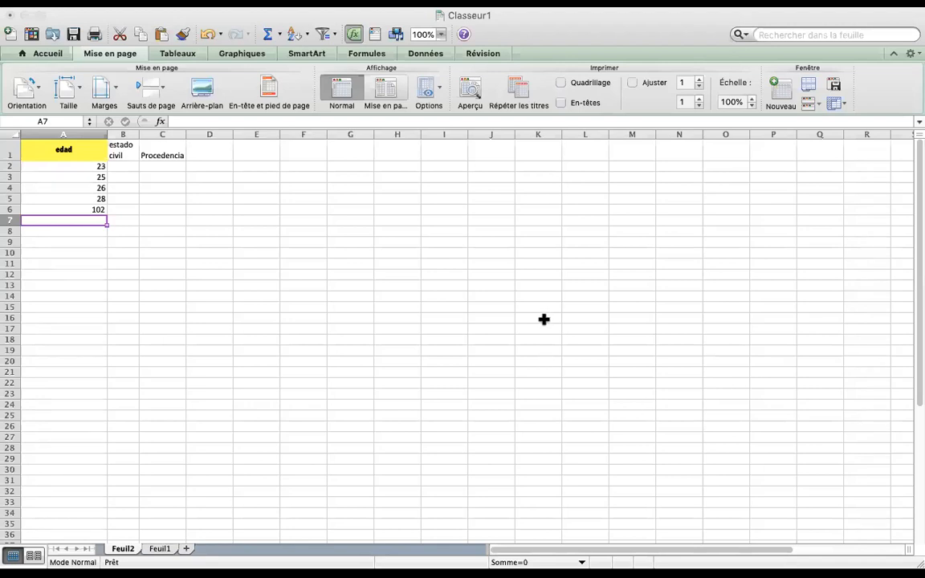
Examine the estado civil and Procedencia headings and the individual ages in A2:A5
{"action": "left_click", "coordinate": [71, 165]}
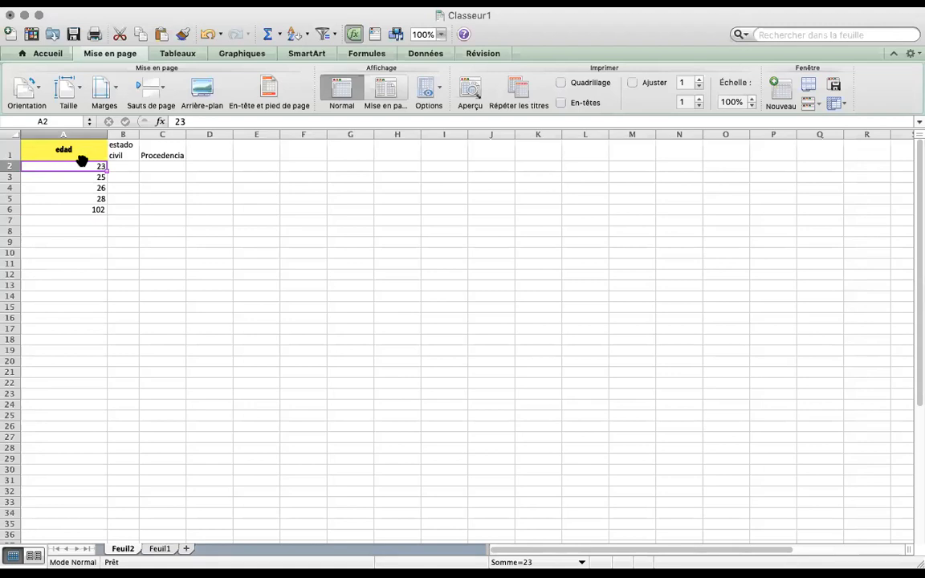
{"action": "left_click", "coordinate": [126, 153]}
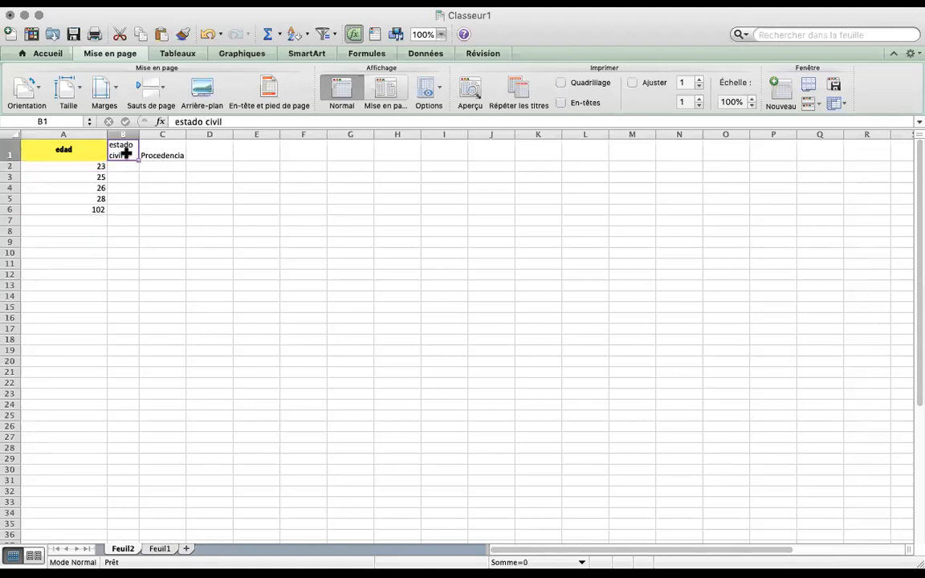
{"action": "left_click", "coordinate": [165, 147]}
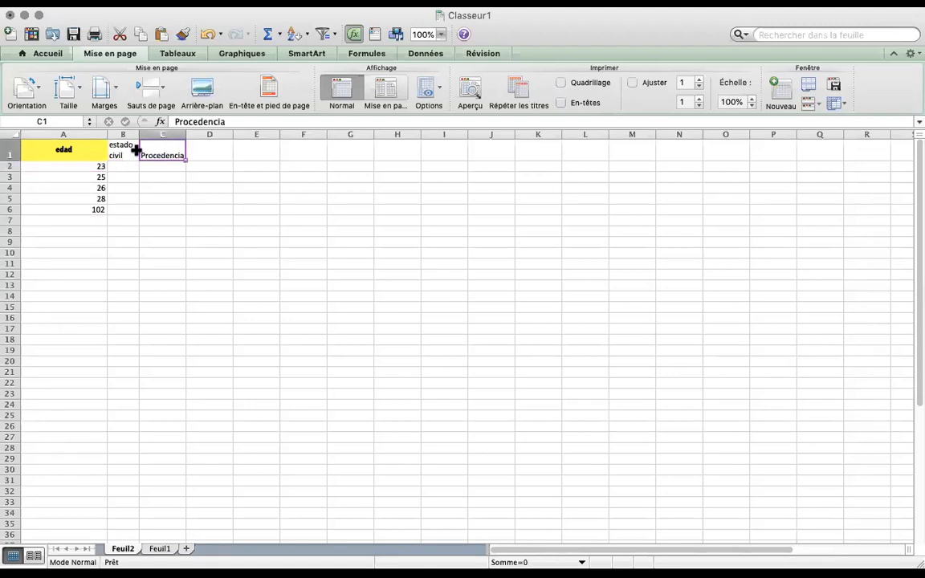
{"action": "left_click", "coordinate": [126, 148]}
{"action": "left_click", "coordinate": [161, 149]}
{"action": "left_click", "coordinate": [87, 168]}
{"action": "left_click", "coordinate": [87, 176]}
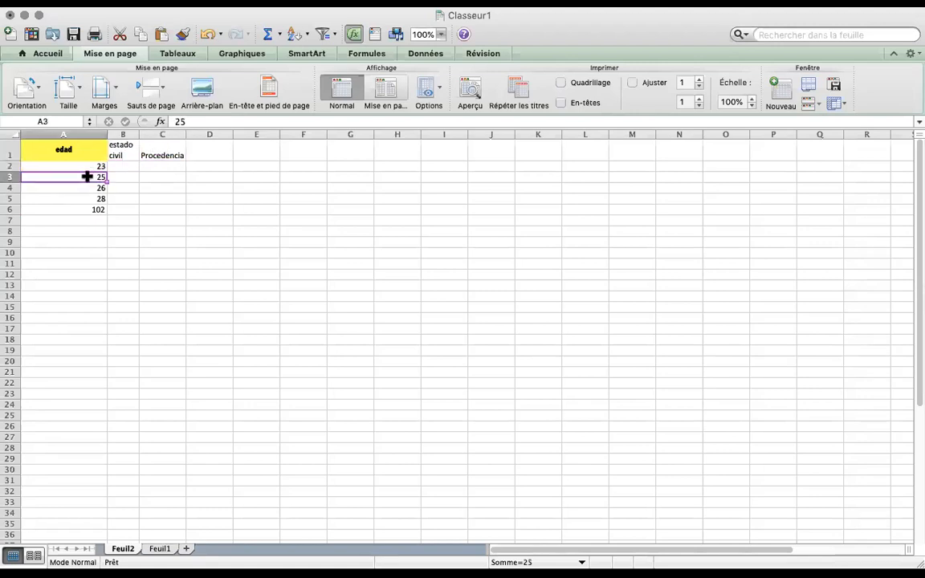
{"action": "left_click", "coordinate": [88, 187]}
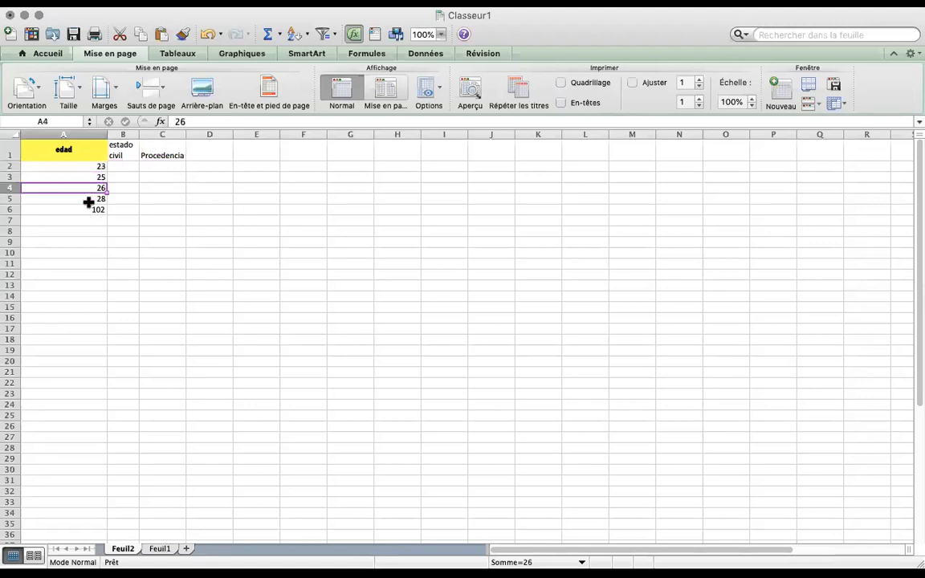
{"action": "left_click", "coordinate": [88, 198]}
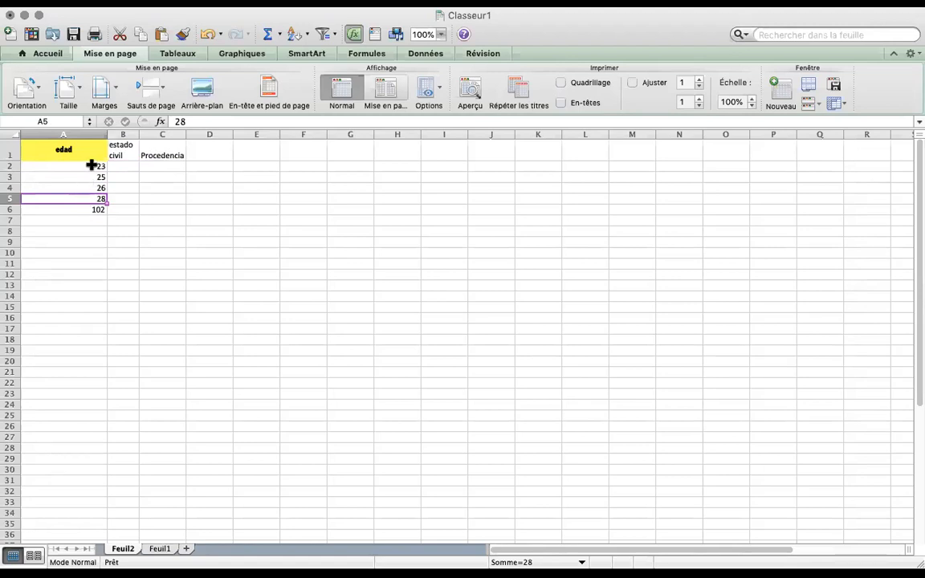
Clear the sum formula from cell A6
{"action": "left_click", "coordinate": [90, 210]}
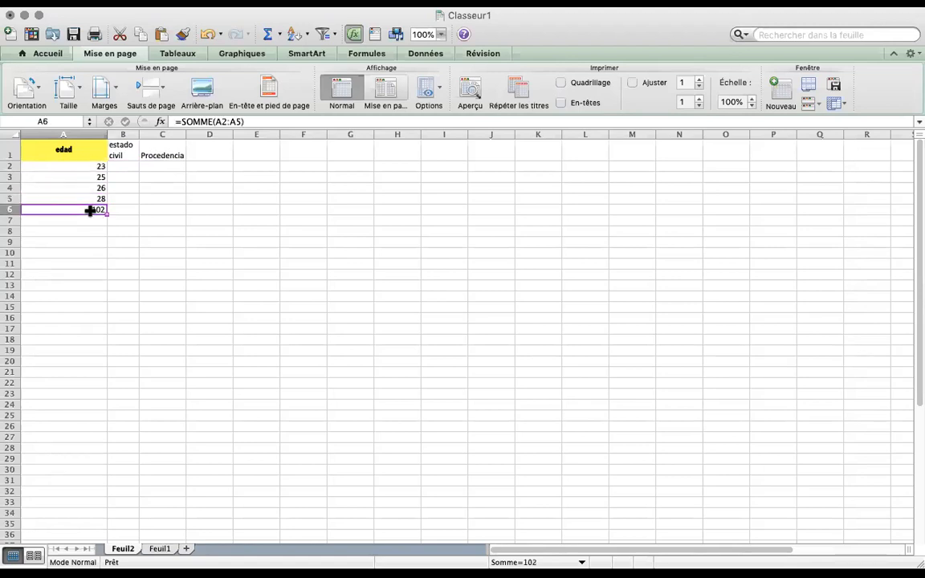
{"action": "key", "text": "BackSpace"}
{"action": "left_click", "coordinate": [149, 296]}
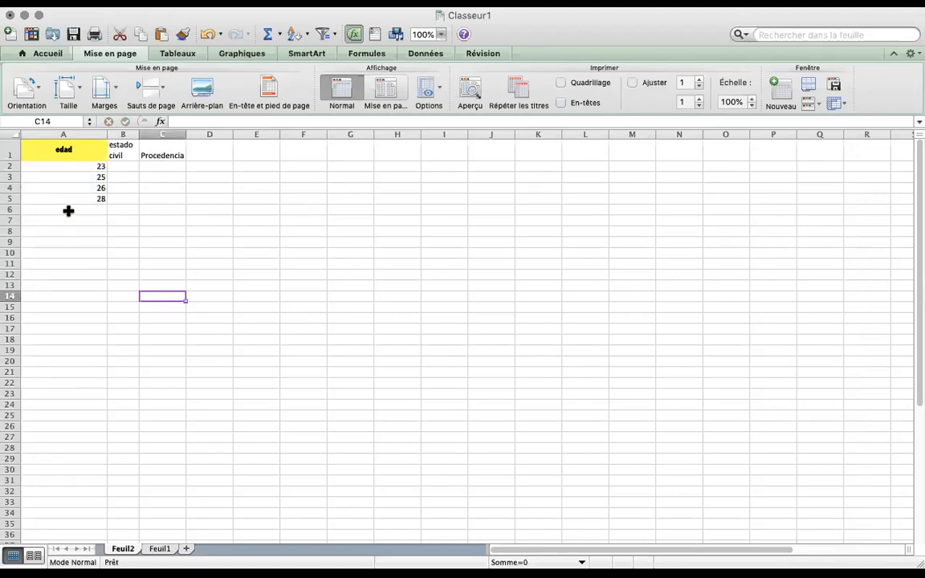
{"action": "left_click", "coordinate": [78, 210]}
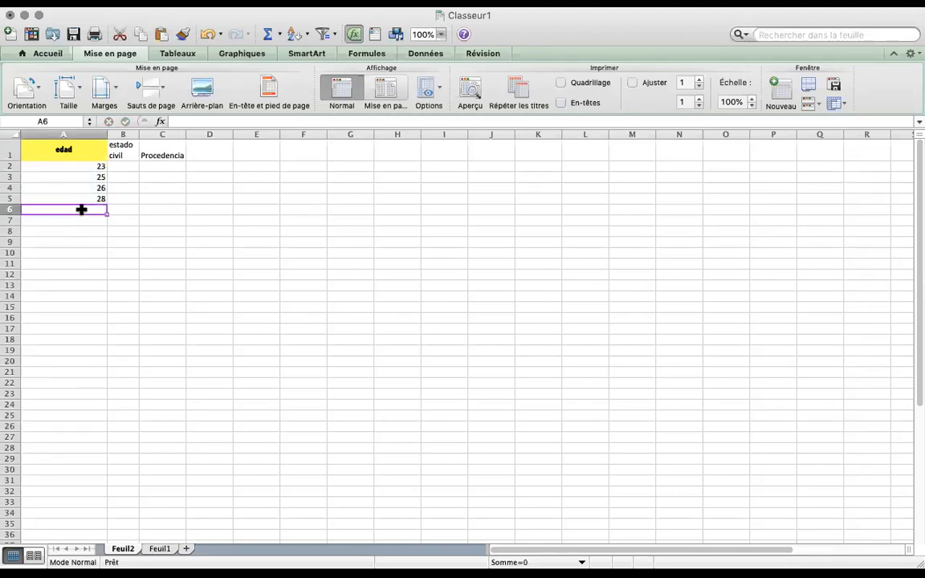
Start a separate table below the data by entering the heading "Estado civil" in cell B13
{"action": "left_click", "coordinate": [159, 282]}
{"action": "left_click", "coordinate": [133, 282]}
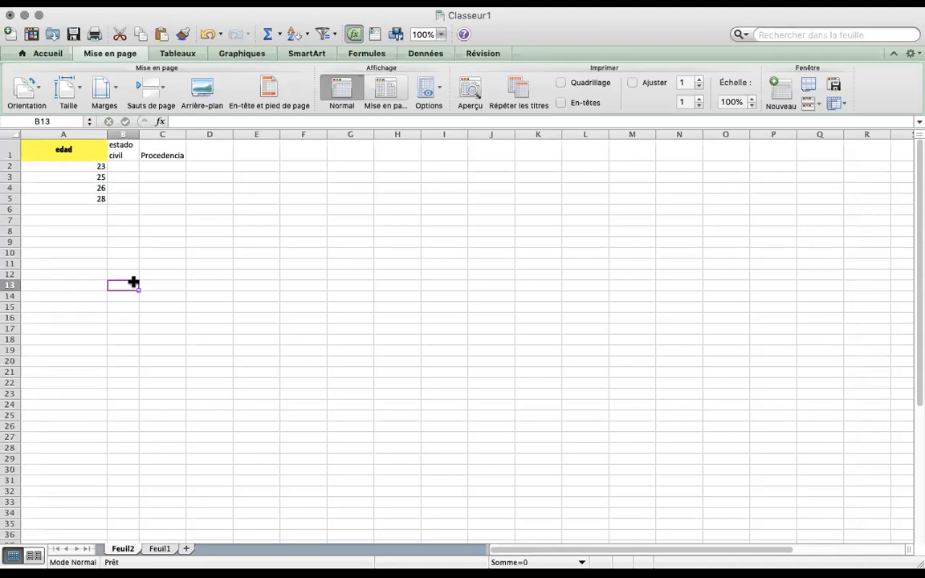
{"action": "type", "text": "Estado civil"}
{"action": "key", "text": "Return"}
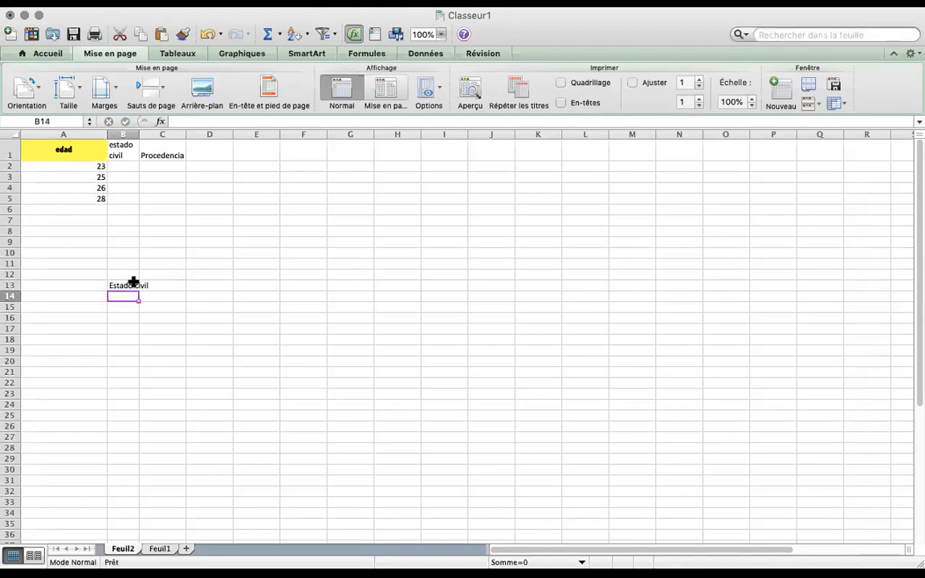
List the categories Soltero, Casado and Viudo in cells B14 to B16 under the Estado civil heading
{"action": "type", "text": "Casad"}
{"action": "key", "text": "BackSpace"}
{"action": "key", "text": "BackSpace"}
{"action": "key", "text": "BackSpace"}
{"action": "type", "text": "Soltero"}
{"action": "key", "text": "Return"}
{"action": "type", "text": "Casado"}
{"action": "key", "text": "Return"}
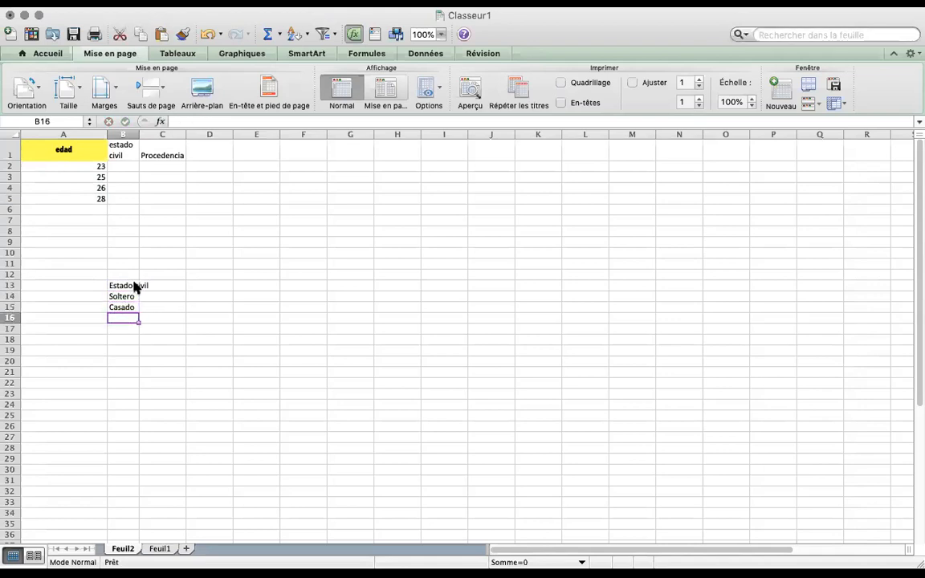
{"action": "type", "text": "Viudo"}
{"action": "key", "text": "Tab"}
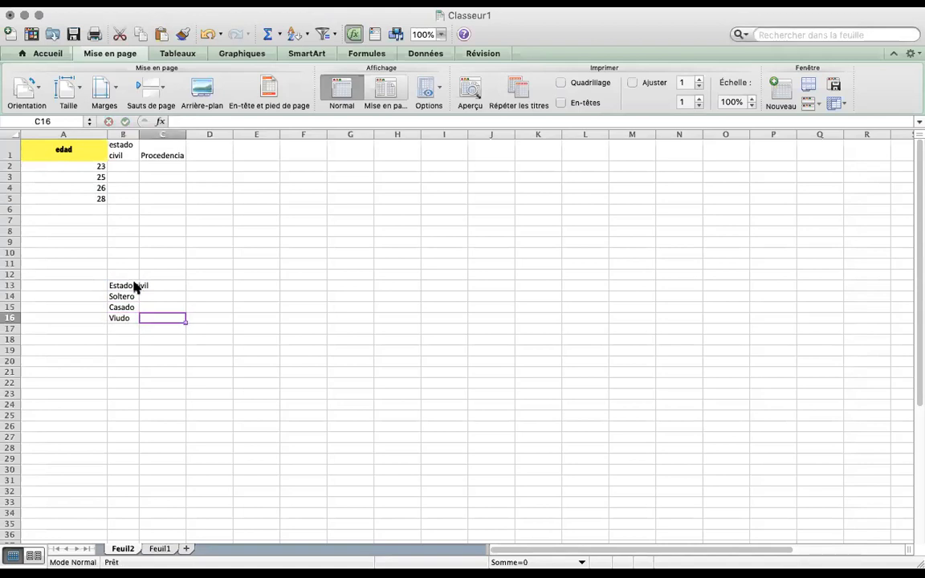
Add a column headed "n" in C13 with the counts 10 for Soltero, 2 for Casado and 1 for Viudo
{"action": "key", "text": "Up"}
{"action": "key", "text": "Up"}
{"action": "key", "text": "Up"}
{"action": "type", "text": "n"}
{"action": "key", "text": "Return"}
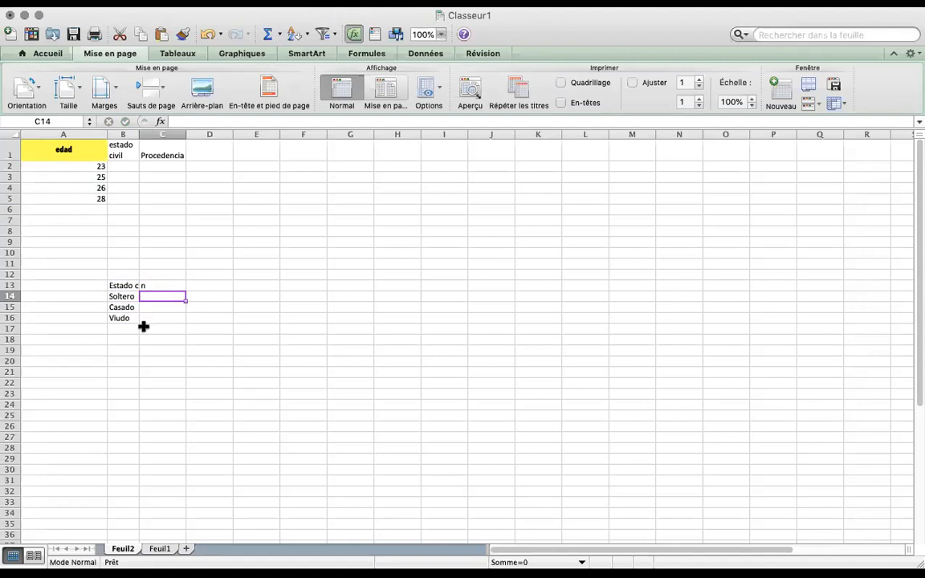
{"action": "type", "text": "10"}
{"action": "key", "text": "Return"}
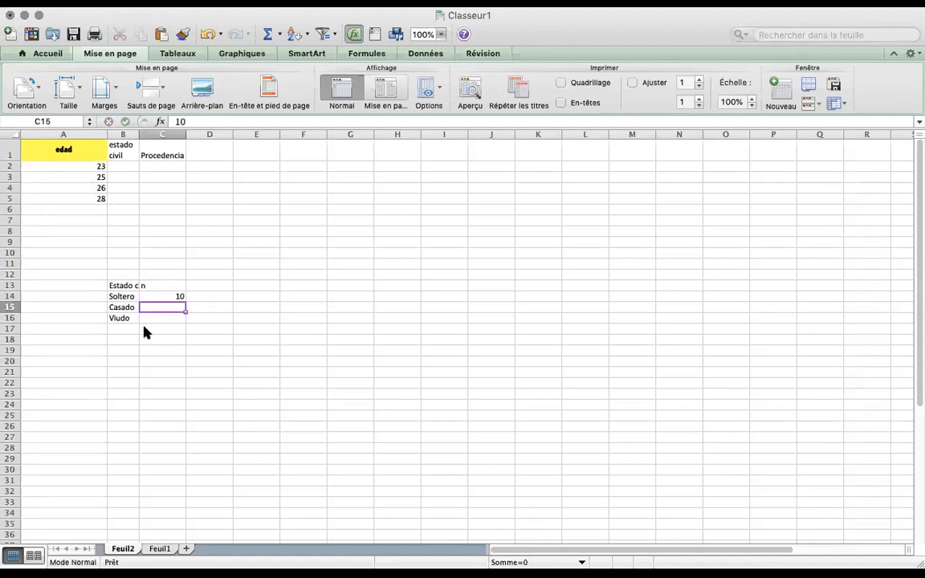
{"action": "type", "text": "2"}
{"action": "key", "text": "Return"}
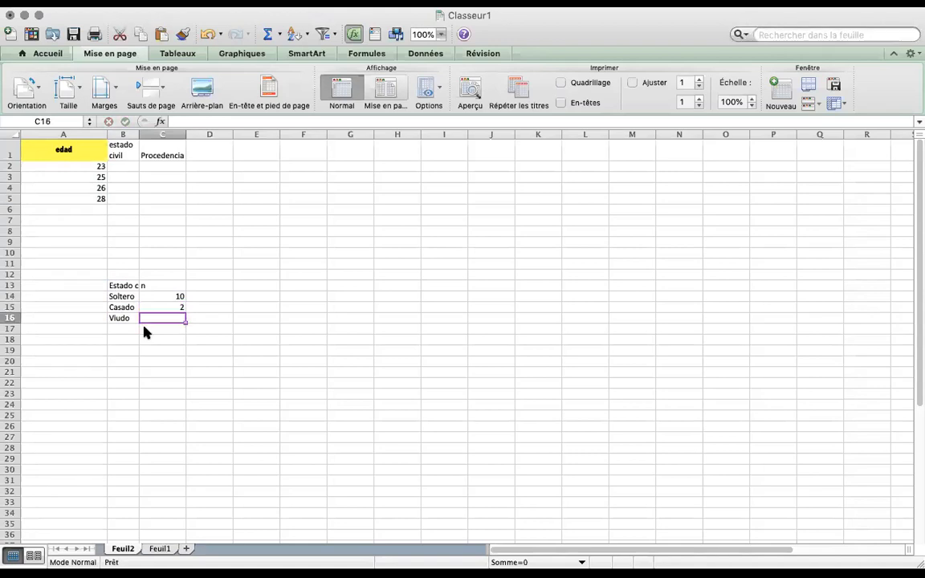
{"action": "type", "text": "1"}
{"action": "key", "text": "Return"}
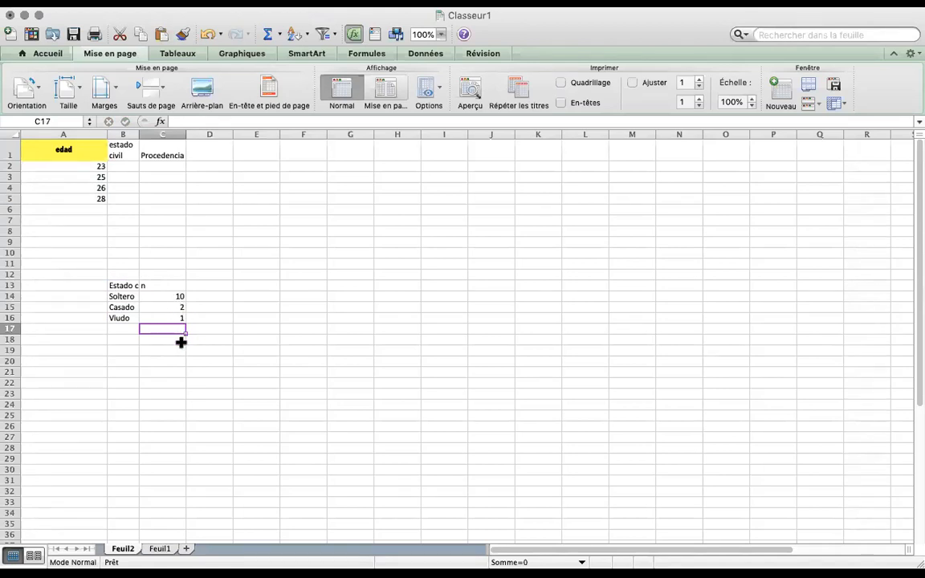
Total the three counts in cell C17 with the cell-by-cell formula =C14+C15+C16 and check that formula
{"action": "type", "text": "?"}
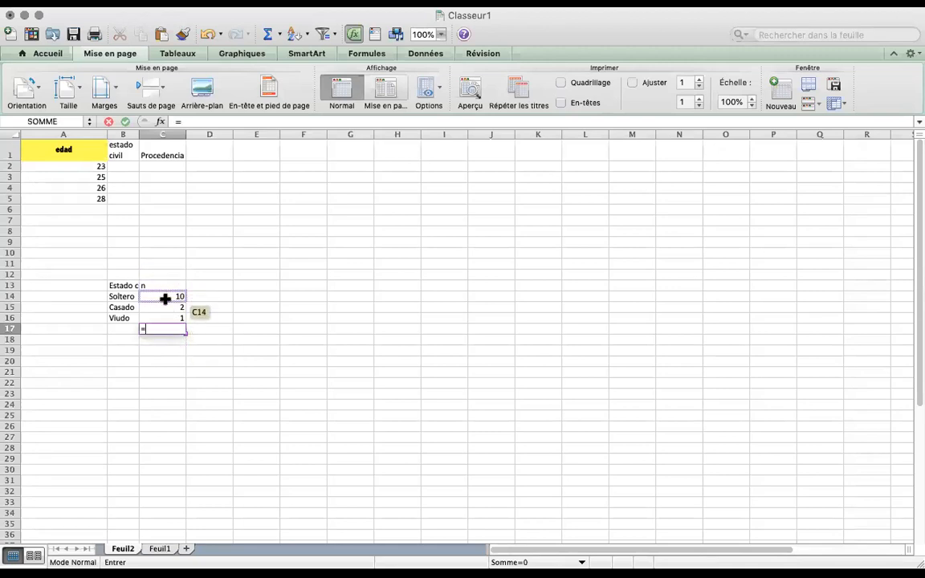
{"action": "type", "text": "1"}
{"action": "key", "text": "BackSpace"}
{"action": "key", "text": "BackSpace"}
{"action": "left_click", "coordinate": [176, 298]}
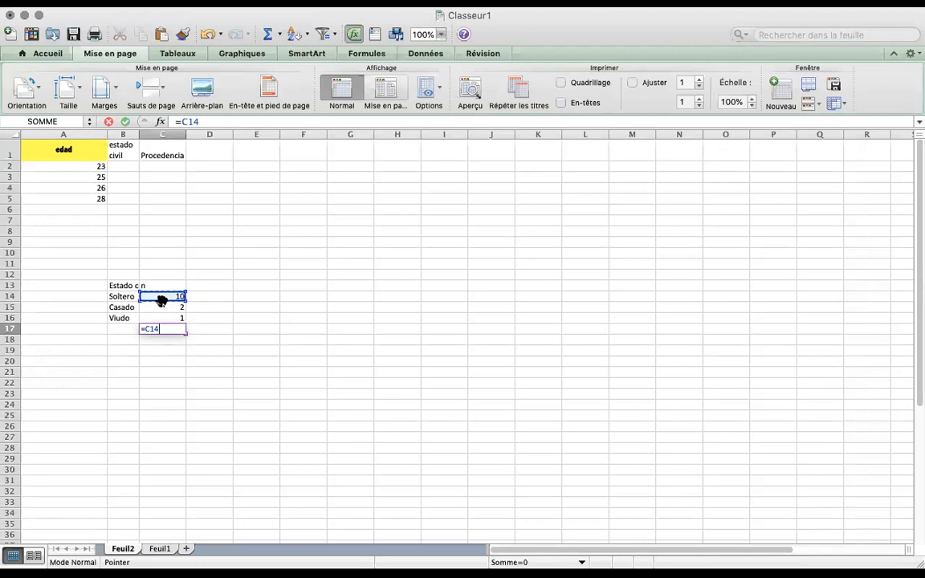
{"action": "type", "text": "¡"}
{"action": "left_click", "coordinate": [161, 306]}
{"action": "type", "text": "+"}
{"action": "left_click", "coordinate": [160, 318]}
{"action": "key", "text": "Return"}
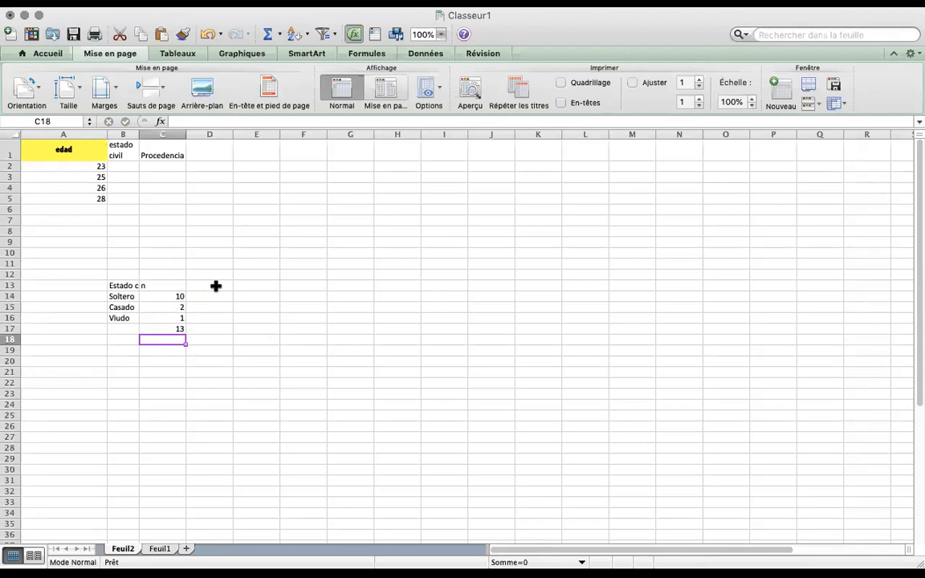
{"action": "left_click", "coordinate": [166, 327]}
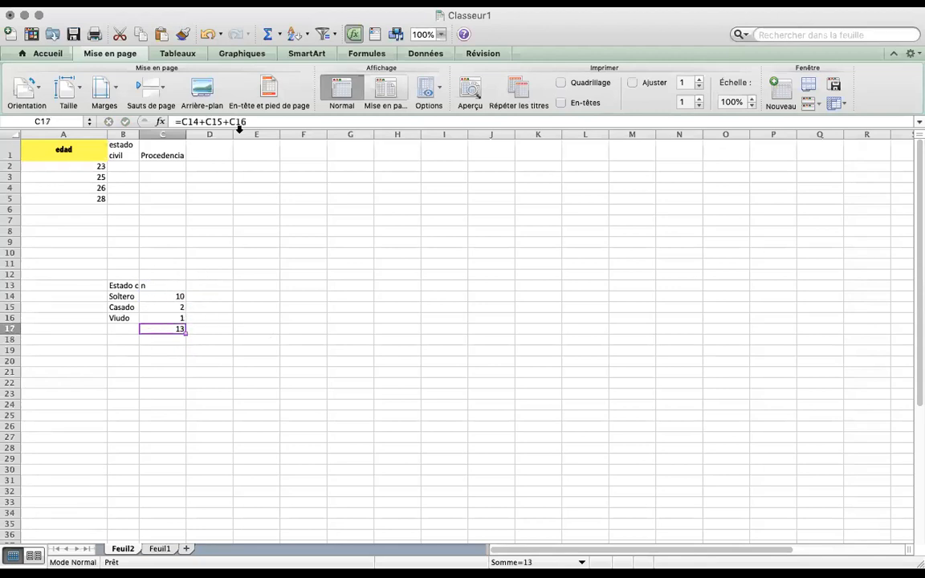
Change the Casado count in cell C15 to 6
{"action": "left_click", "coordinate": [167, 308]}
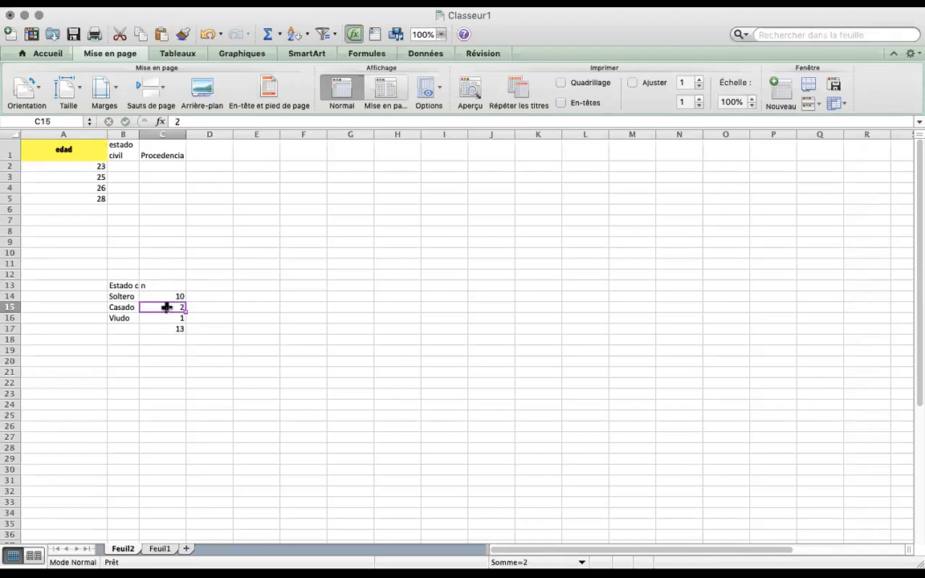
{"action": "type", "text": "6"}
{"action": "key", "text": "Return"}
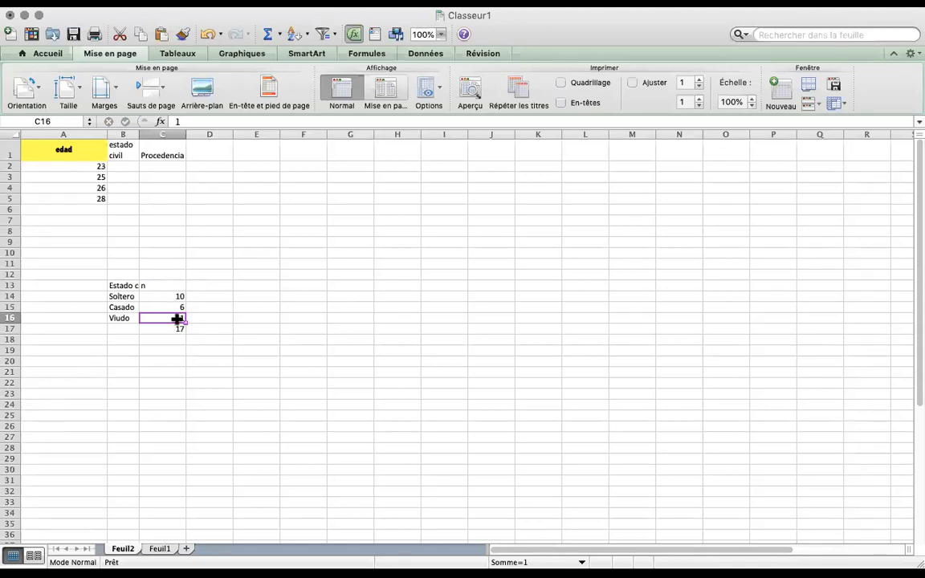
Clear the addition formula from the total cell C17
{"action": "left_click", "coordinate": [176, 327]}
{"action": "double_click", "coordinate": [176, 327]}
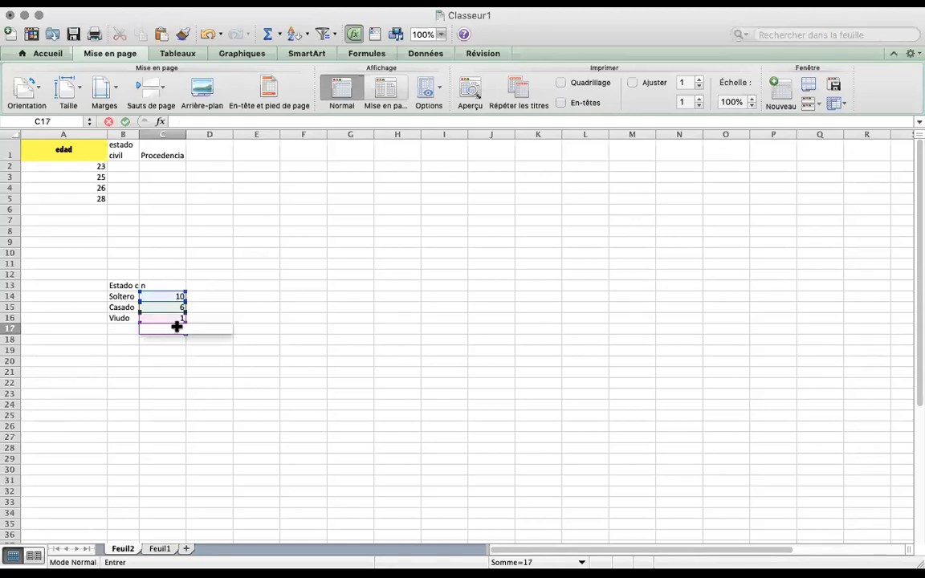
{"action": "key", "text": "Return"}
{"action": "key", "text": "Up"}
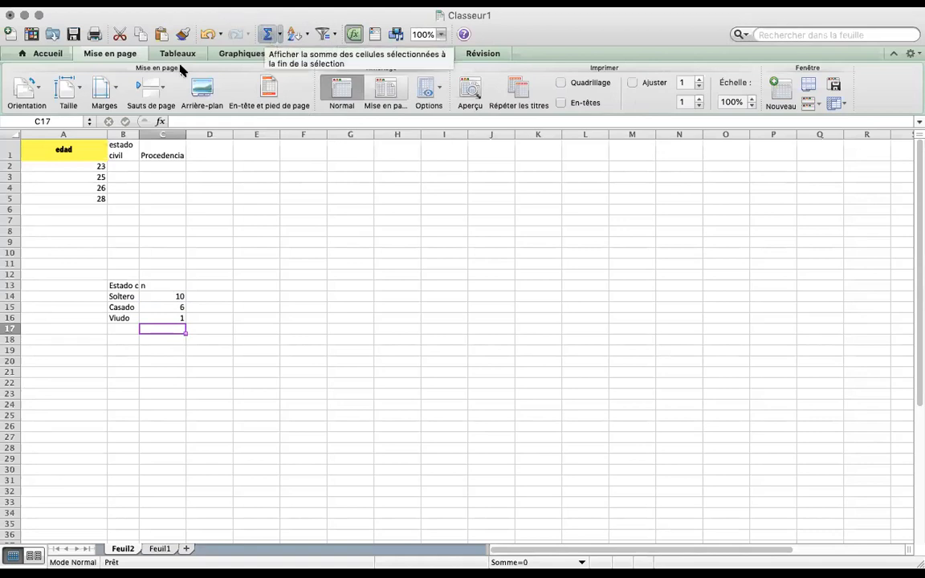
Total the counts in C17 with the automatic sum function, using =SOMME(C14:C16)
{"action": "left_click", "coordinate": [48, 54]}
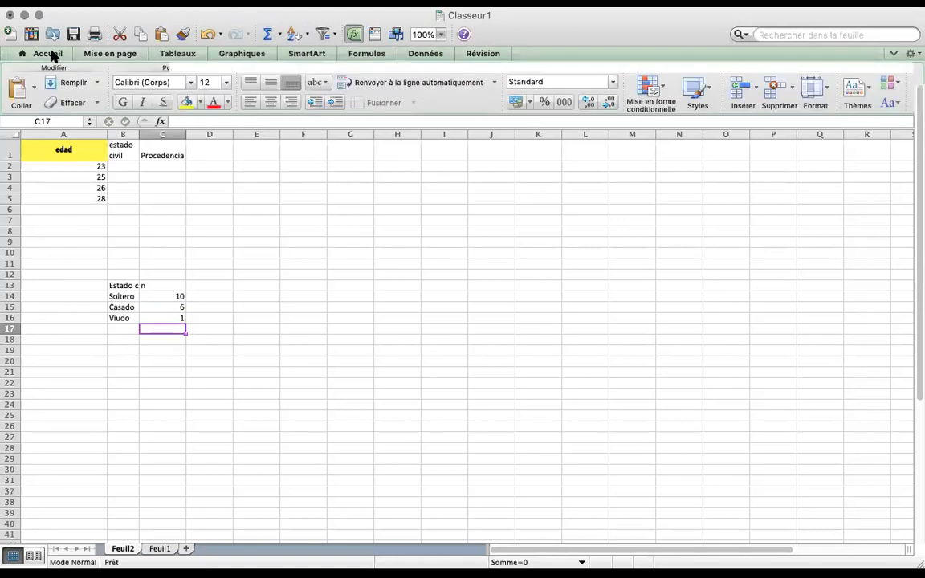
{"action": "left_click", "coordinate": [48, 53]}
{"action": "left_click", "coordinate": [44, 53]}
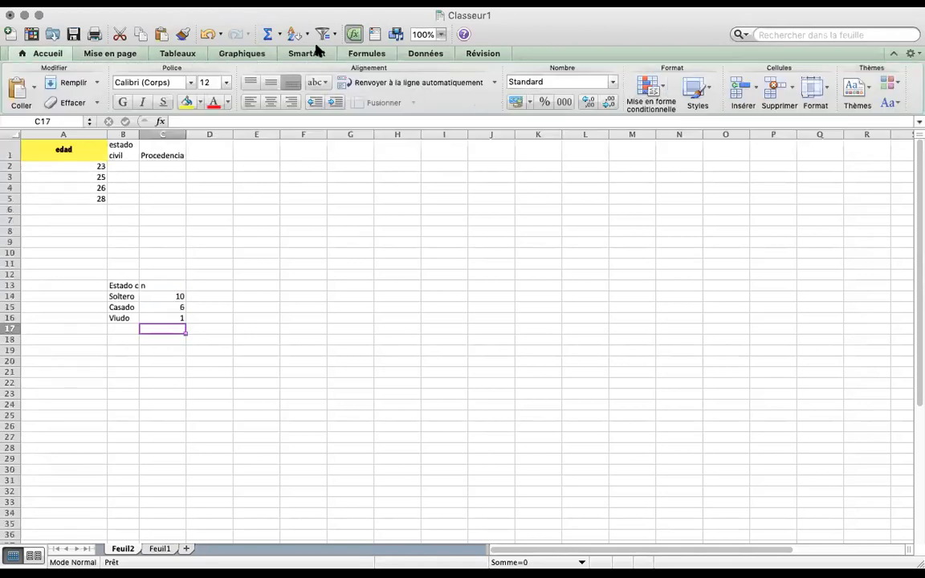
{"action": "left_click", "coordinate": [268, 34]}
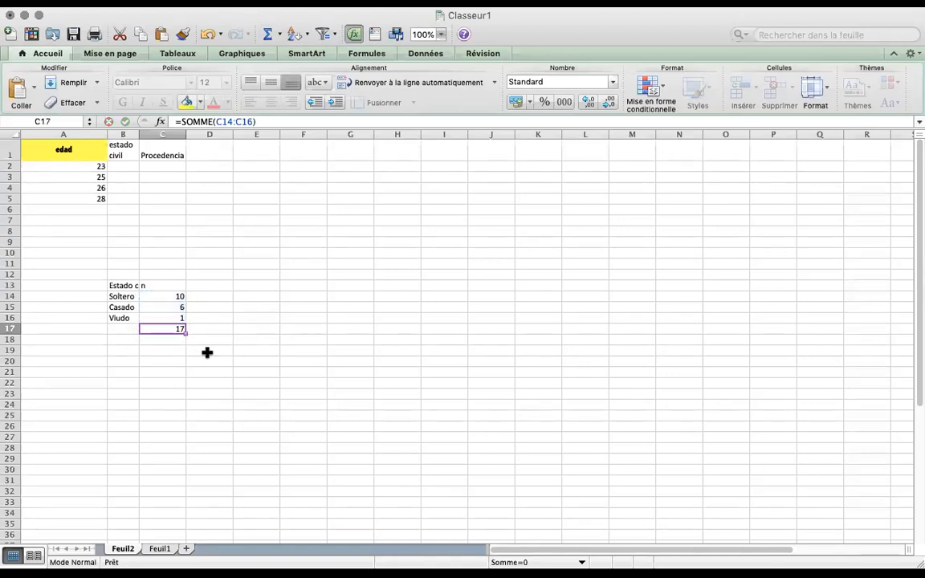
{"action": "key", "text": "Return"}
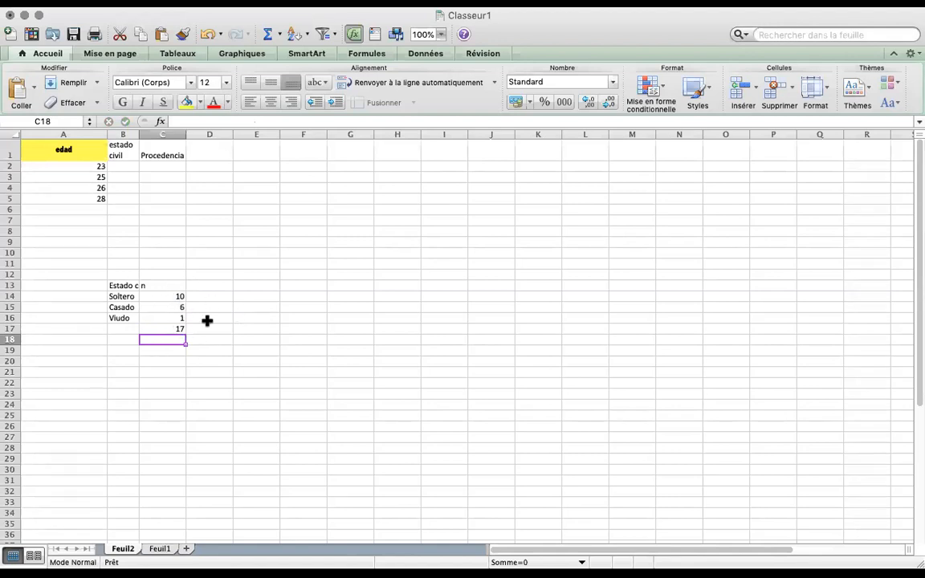
Add the column heading "Fr" in cell D13, beside the n heading
{"action": "left_click", "coordinate": [169, 286]}
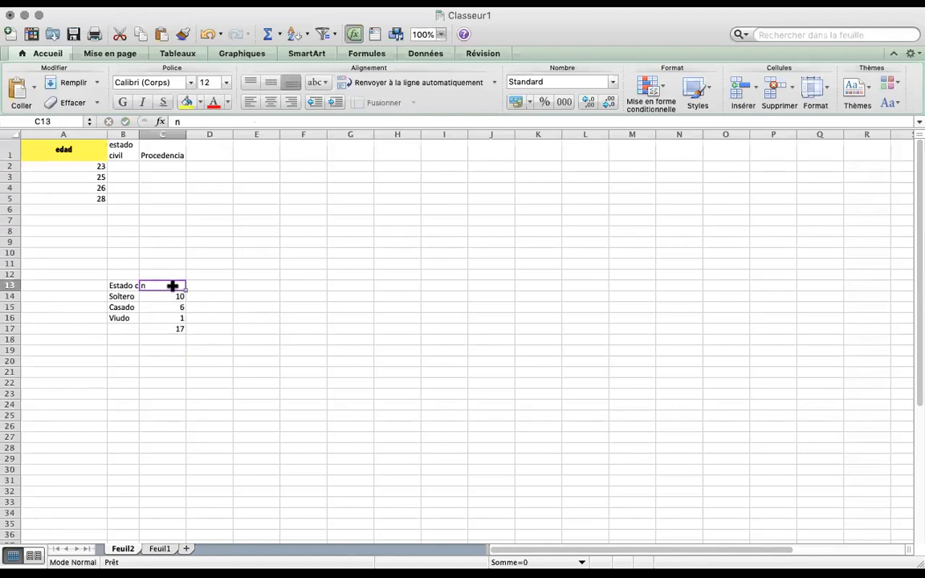
{"action": "left_click", "coordinate": [221, 285]}
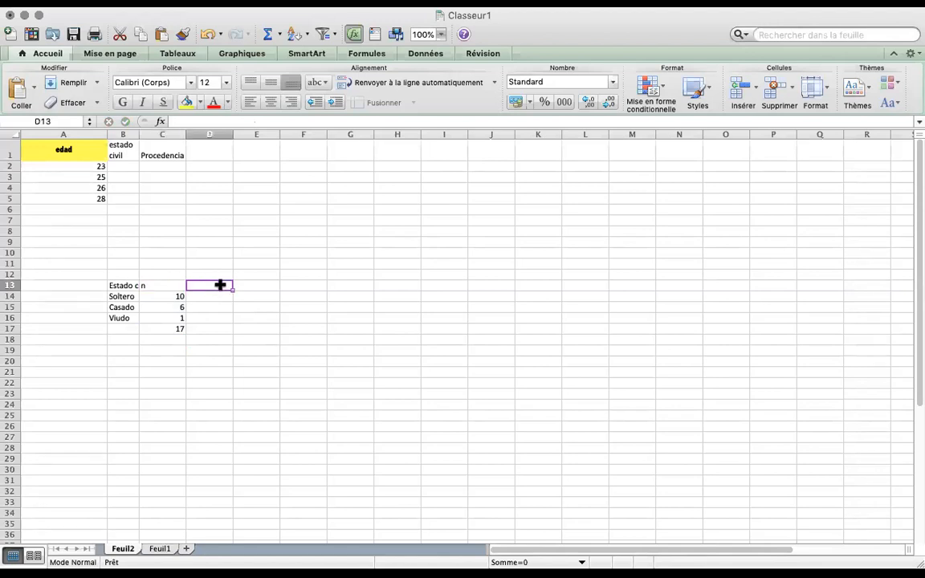
{"action": "type", "text": "Fr"}
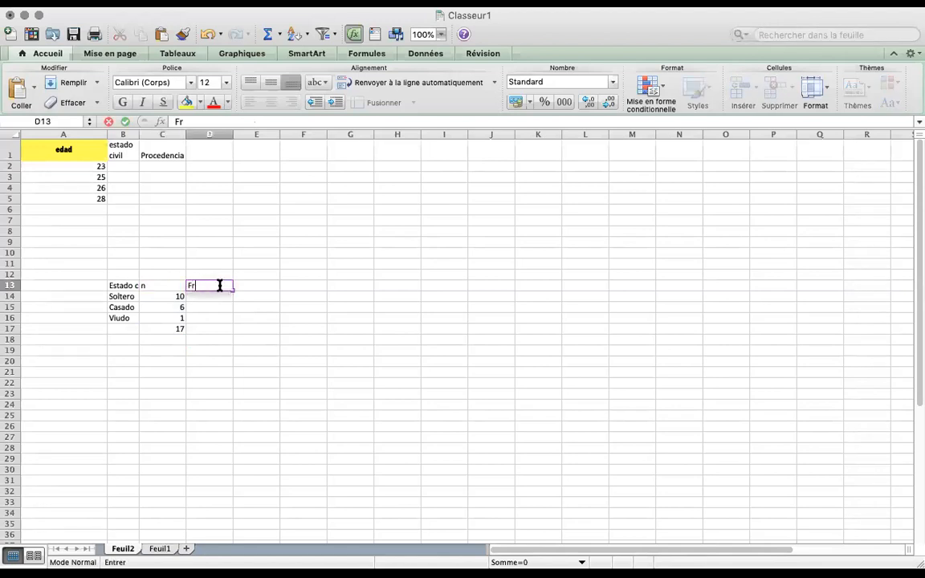
{"action": "key", "text": "Return"}
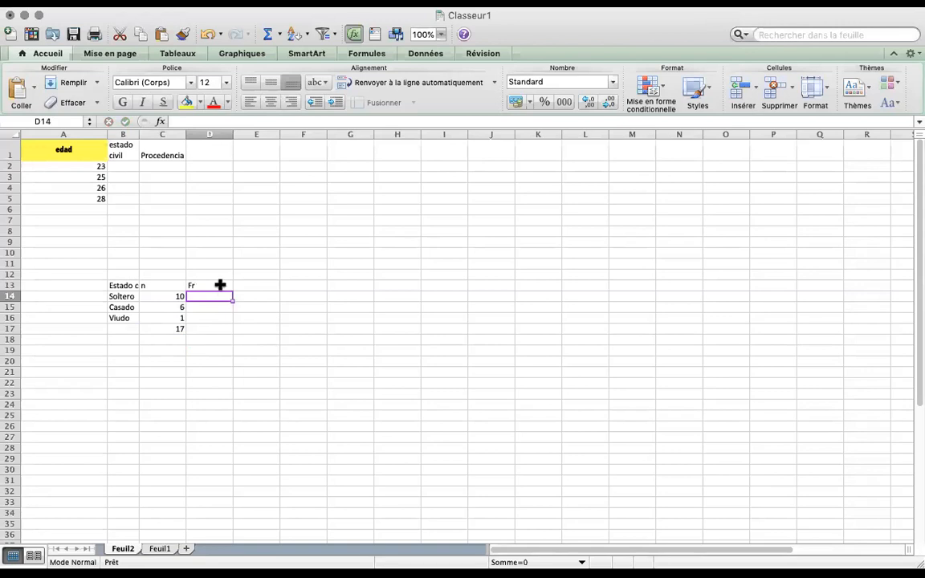
Calculate the relative frequency of Soltero in D14 by dividing its count by the total, =C14/C17
{"action": "type", "text": "="}
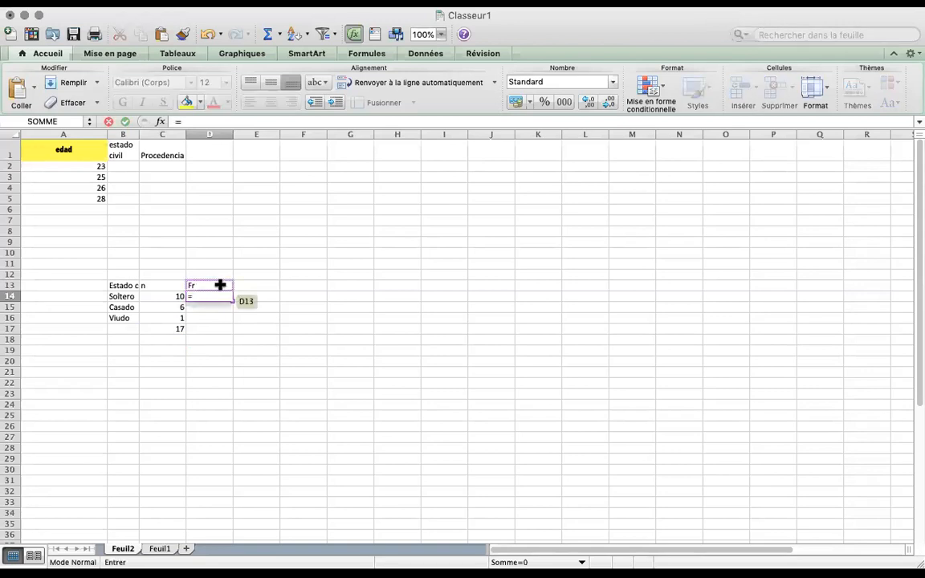
{"action": "left_click", "coordinate": [158, 297]}
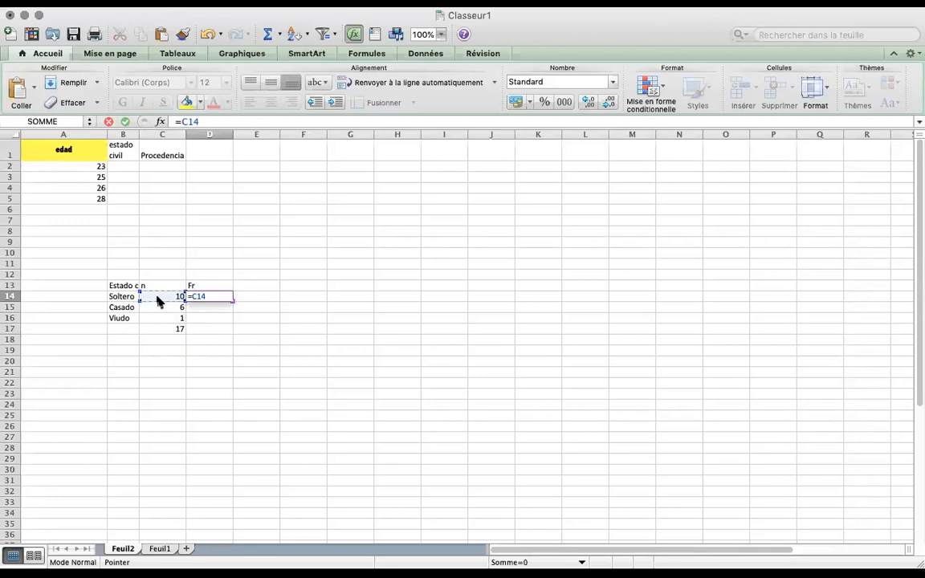
{"action": "type", "text": "/"}
{"action": "left_click", "coordinate": [157, 328]}
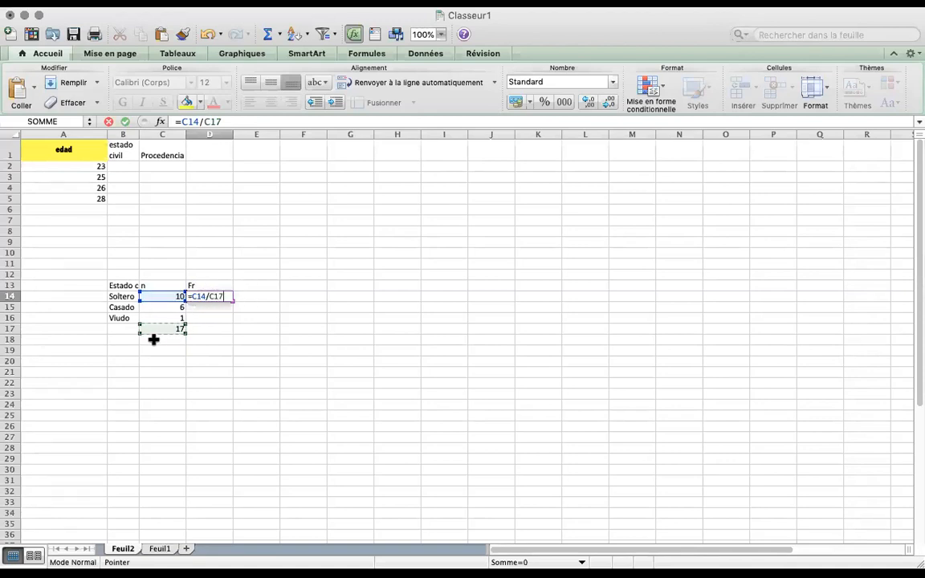
{"action": "key", "text": "Return"}
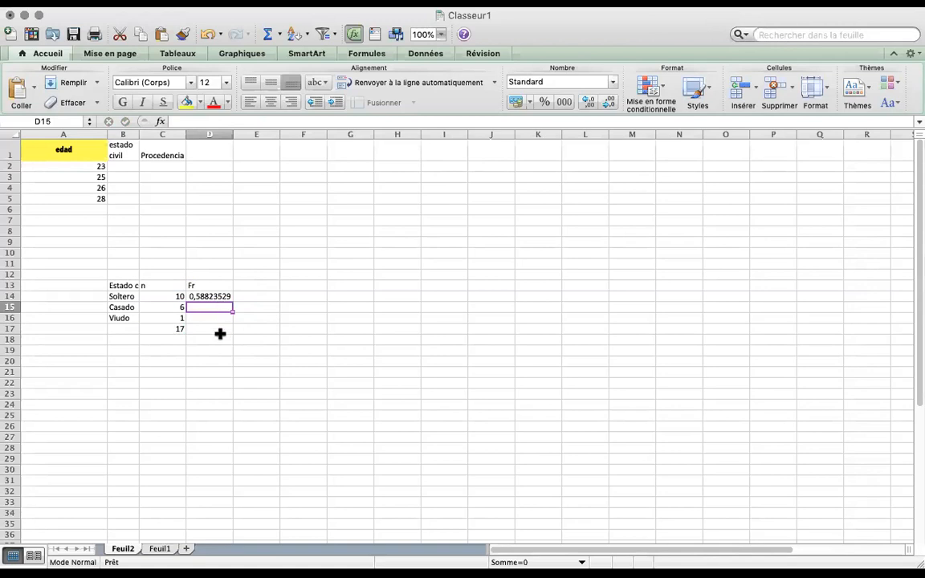
Change the Viudo count in cell C16 to 2
{"action": "left_click", "coordinate": [164, 296]}
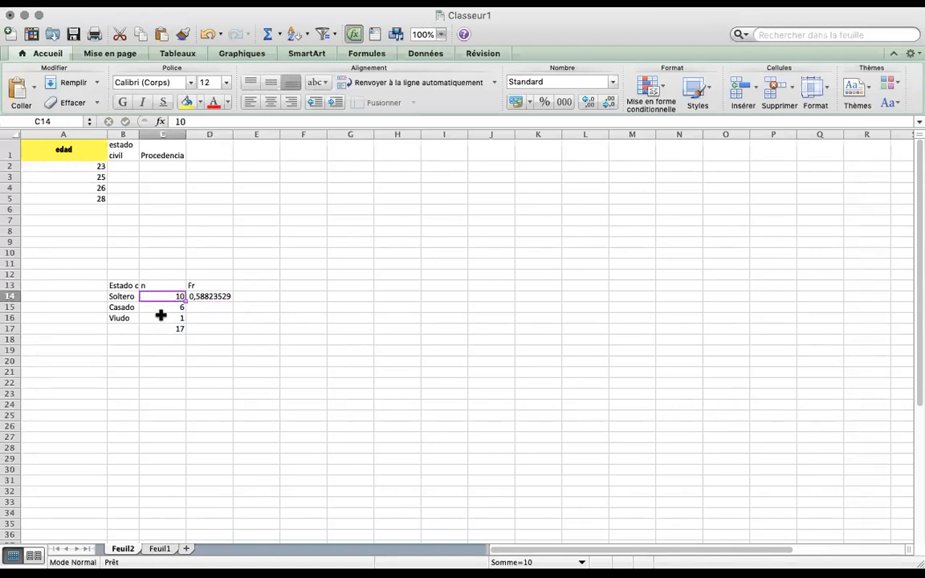
{"action": "left_click", "coordinate": [163, 316]}
{"action": "type", "text": "2"}
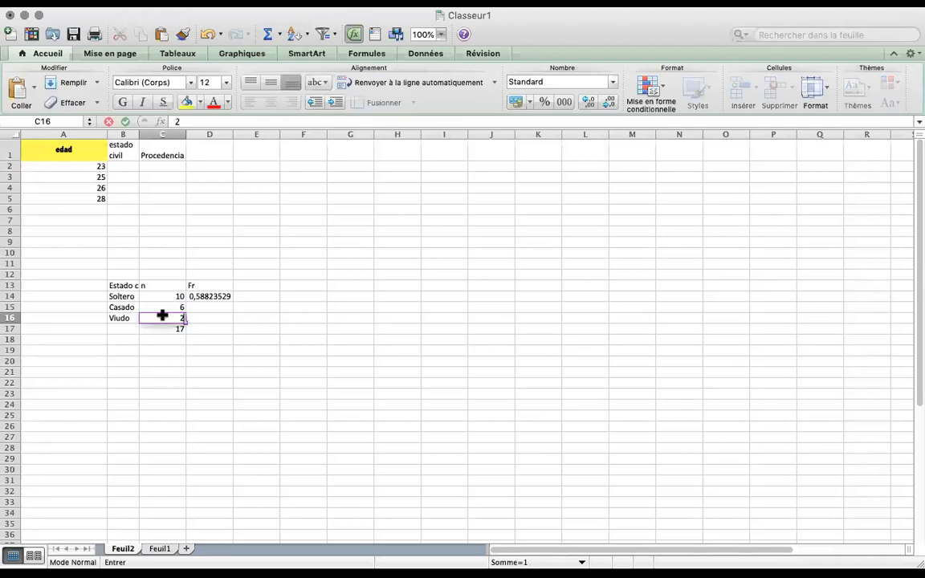
{"action": "key", "text": "Return"}
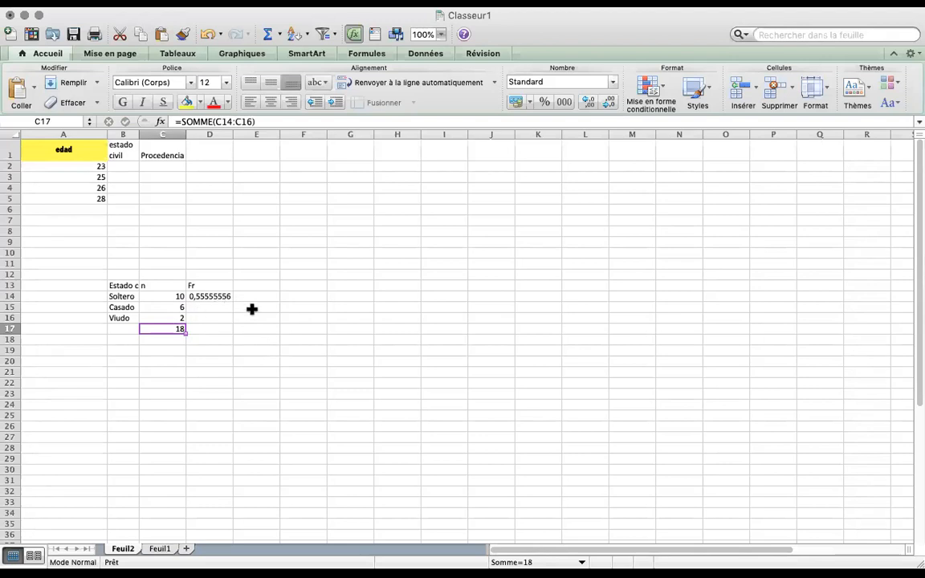
Switch to the sheet Feuil1 and rename it "base de datos"
{"action": "left_click", "coordinate": [192, 210]}
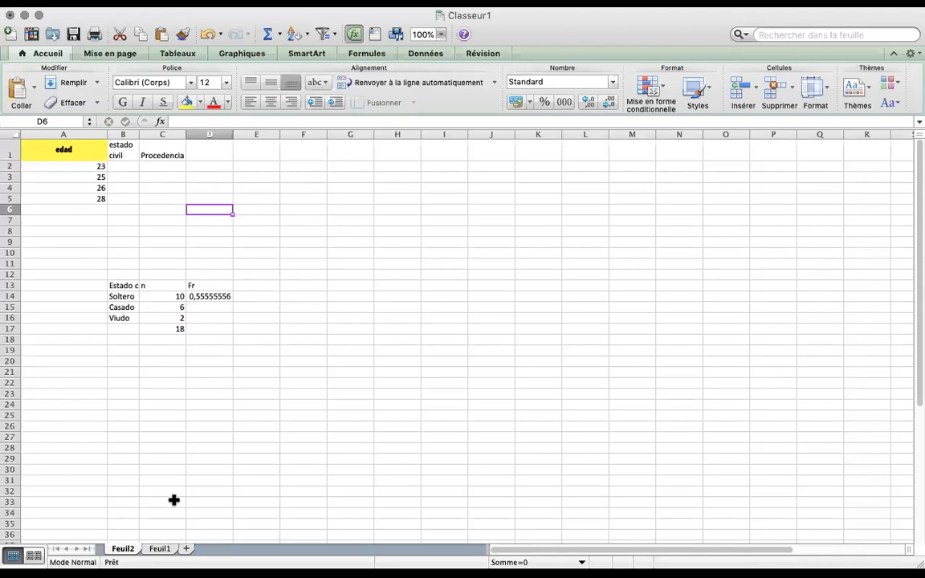
{"action": "left_click", "coordinate": [156, 548]}
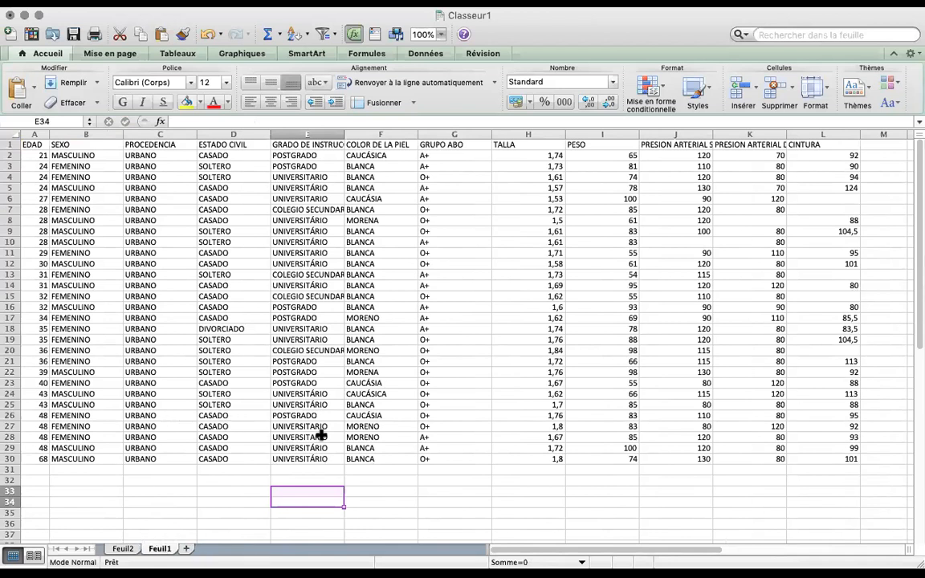
{"action": "left_click", "coordinate": [482, 346]}
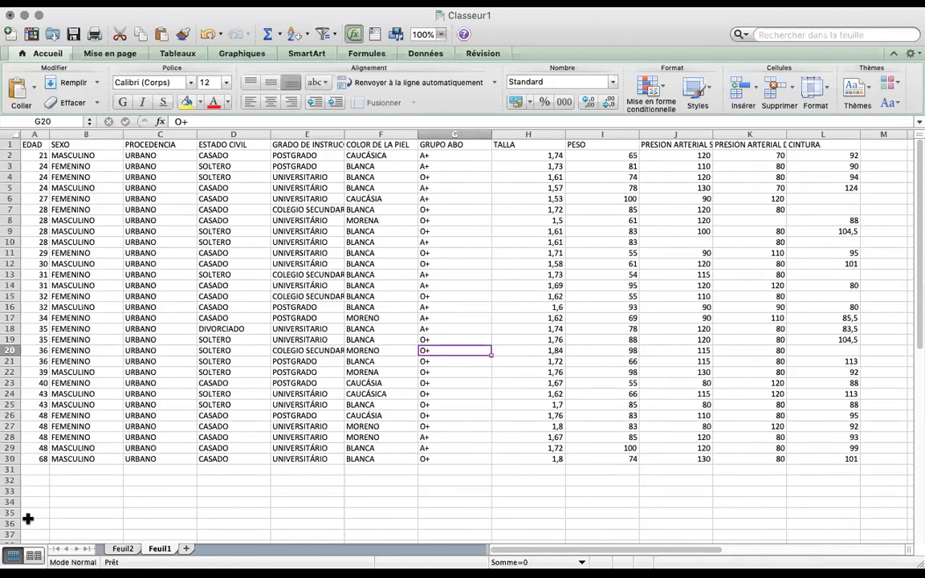
{"action": "double_click", "coordinate": [157, 553]}
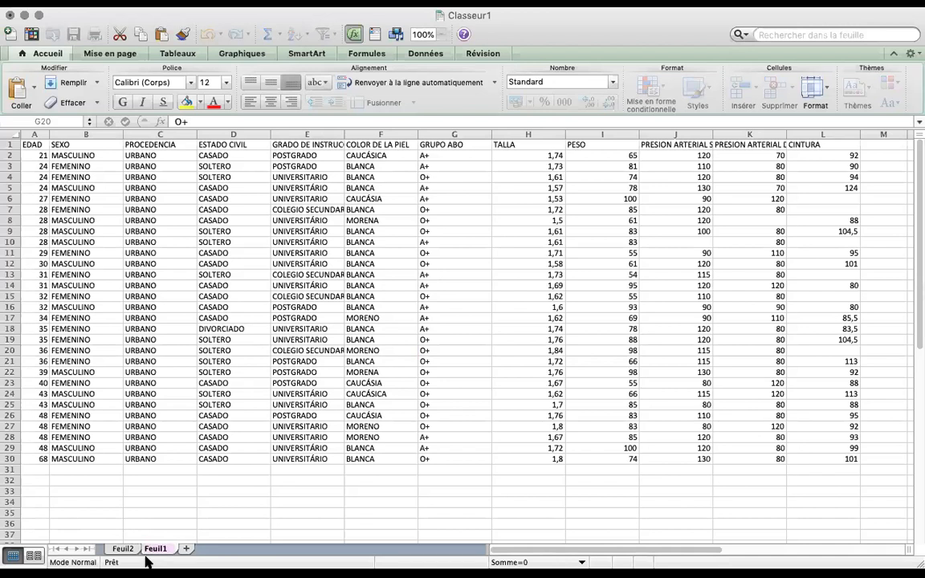
{"action": "type", "text": "base de da"}
{"action": "type", "text": "tos"}
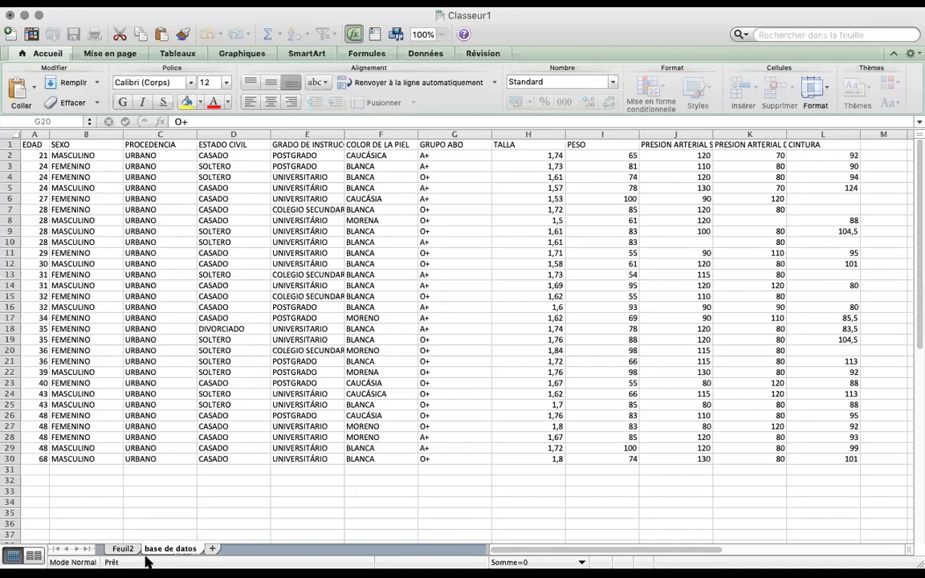
{"action": "key", "text": "Return"}
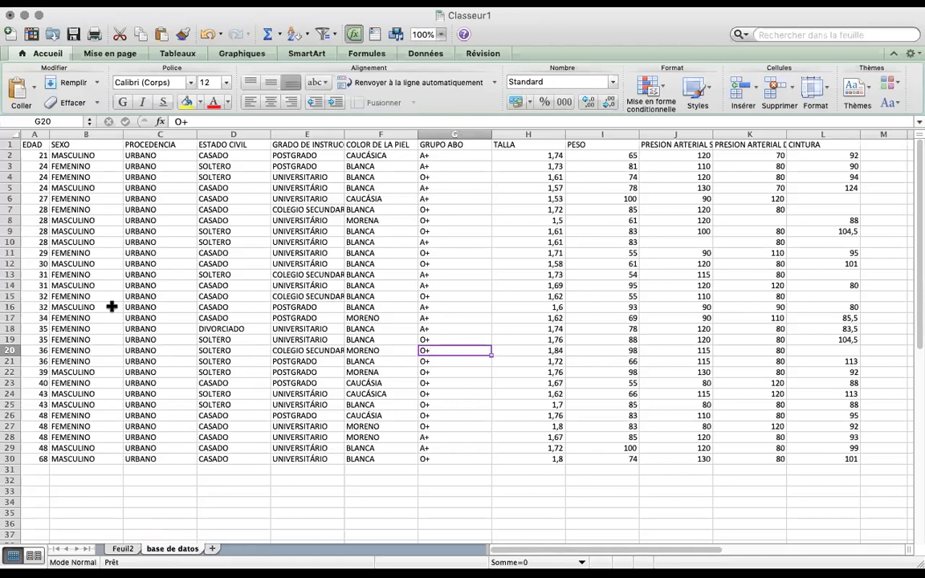
Narrow the GRUPO ABO column to about 10.83, the TALLA column to about 7.83, and the PESO column close to its heading
{"action": "left_click", "coordinate": [492, 132]}
{"action": "left_click_drag", "start_coordinate": [492, 133], "coordinate": [469, 137]}
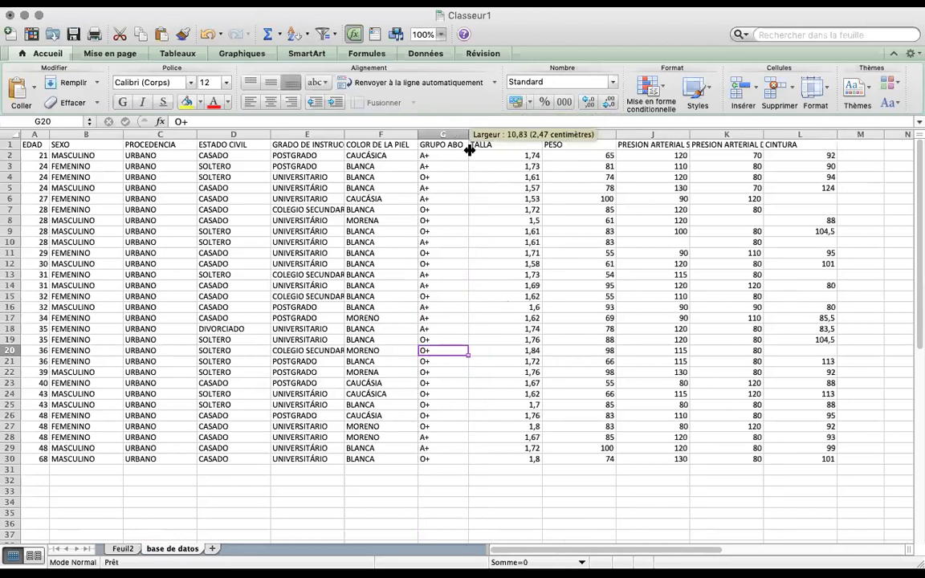
{"action": "left_click_drag", "start_coordinate": [541, 136], "coordinate": [506, 138]}
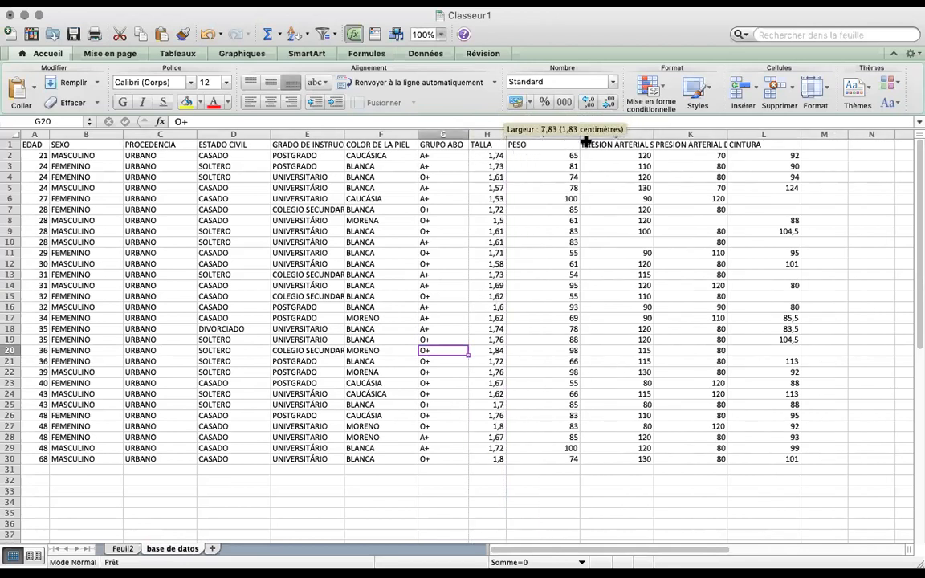
{"action": "left_click_drag", "start_coordinate": [579, 135], "coordinate": [533, 138]}
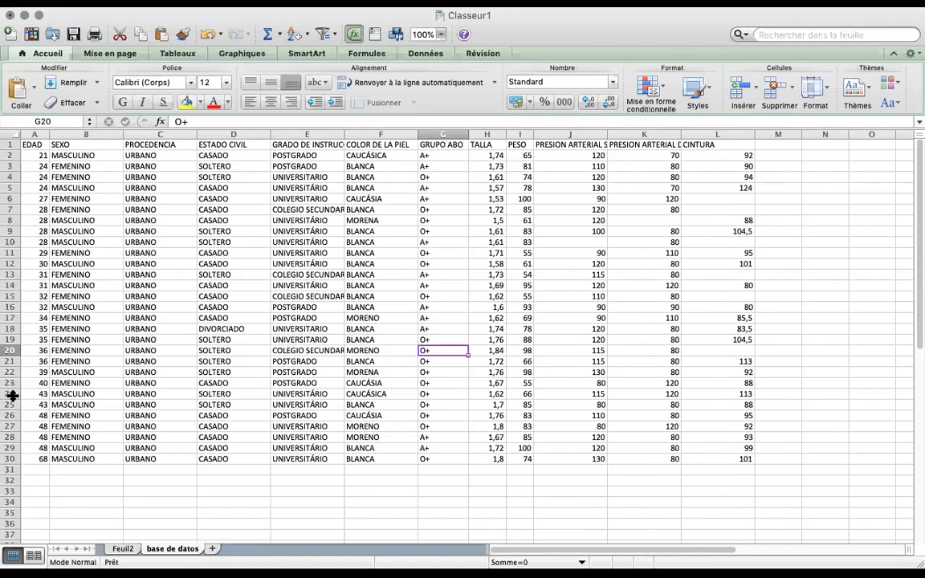
Go through the first patient's record in row 2, from EDAD across to GRUPO ABO and back
{"action": "left_click", "coordinate": [37, 153]}
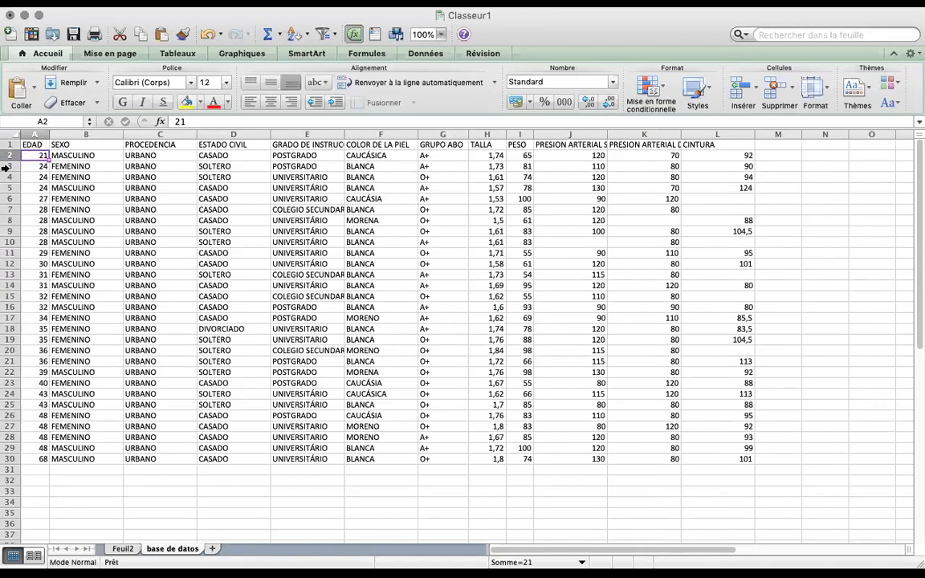
{"action": "key", "text": "Right"}
{"action": "key", "text": "Right"}
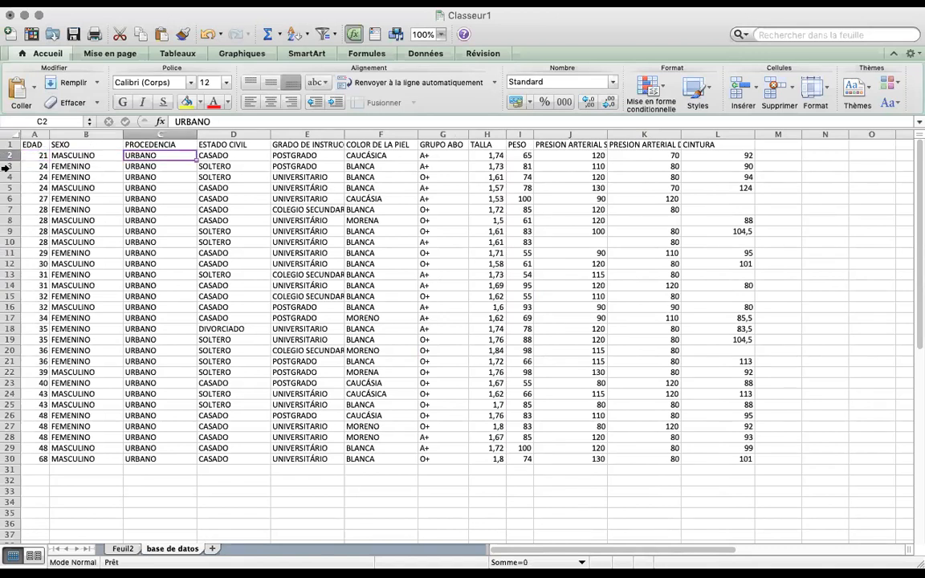
{"action": "key", "text": "Right"}
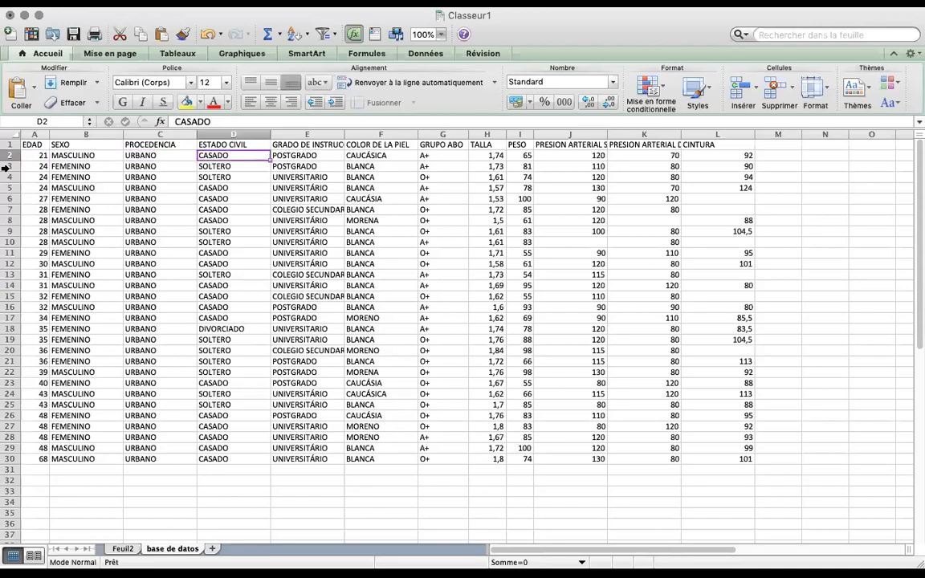
{"action": "key", "text": "Right"}
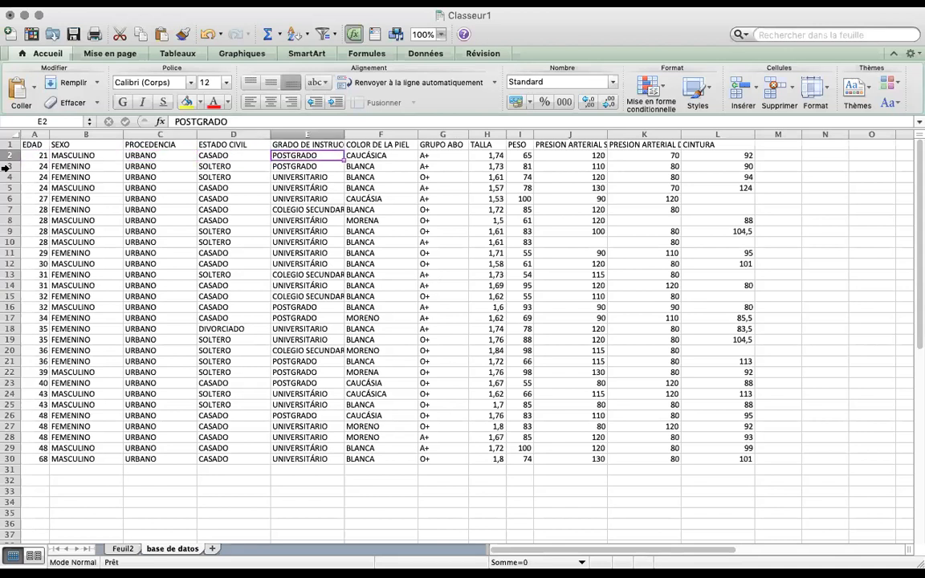
{"action": "key", "text": "Right"}
{"action": "key", "text": "Right"}
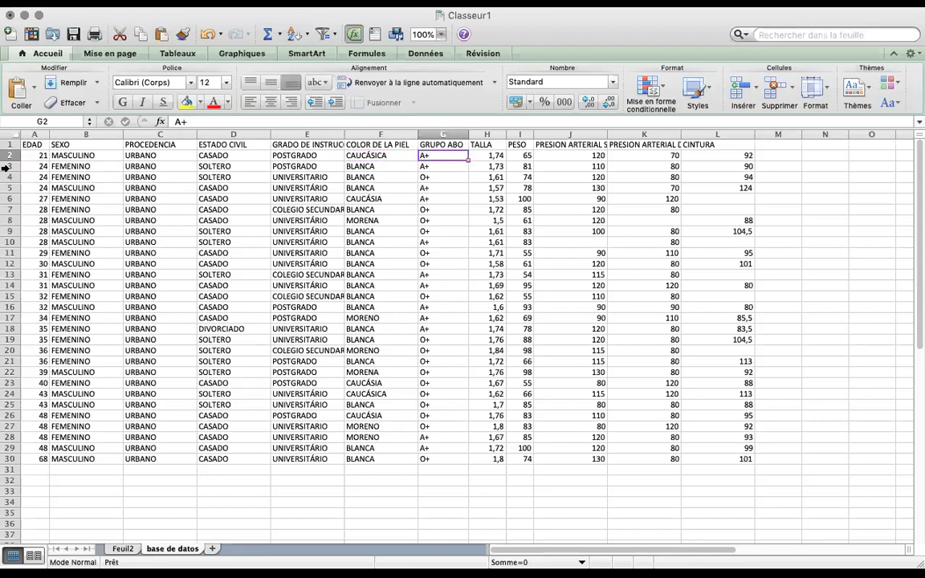
{"action": "key", "text": "Left"}
{"action": "key", "text": "Left"}
{"action": "key", "text": "Left"}
{"action": "key", "text": "Left"}
{"action": "key", "text": "Left"}
{"action": "key", "text": "Left"}
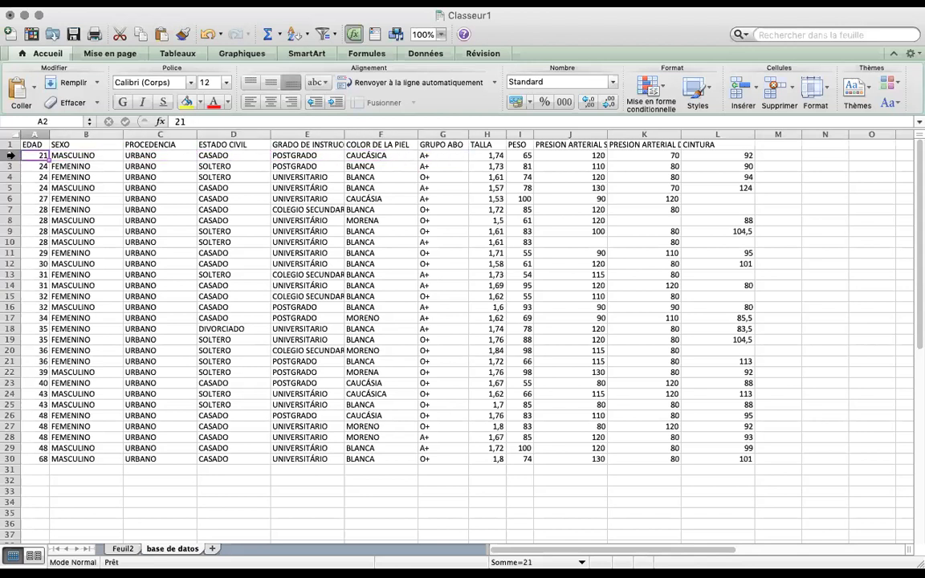
Highlight the individual patient records in rows 2, 3 and 4, one at a time
{"action": "left_click", "coordinate": [11, 155]}
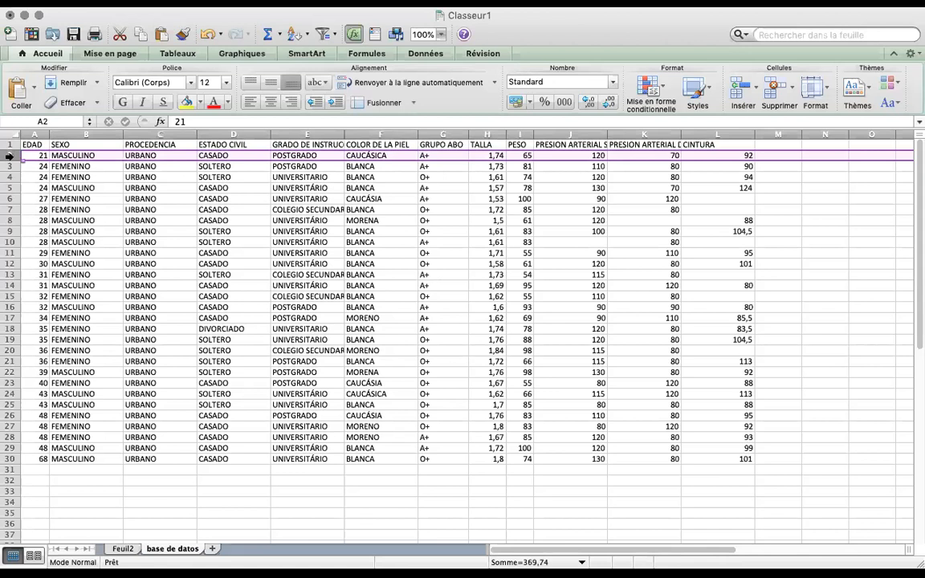
{"action": "left_click", "coordinate": [10, 166]}
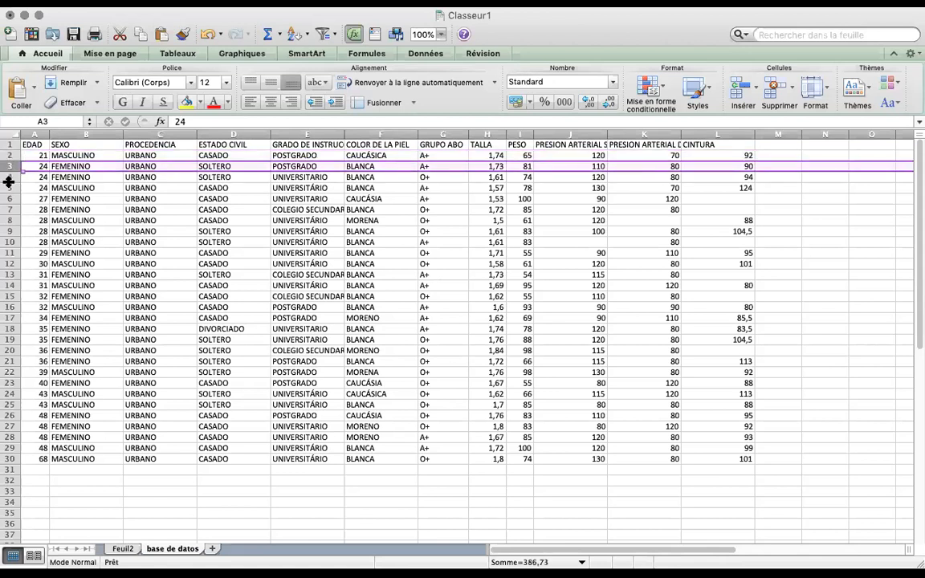
{"action": "left_click", "coordinate": [8, 176]}
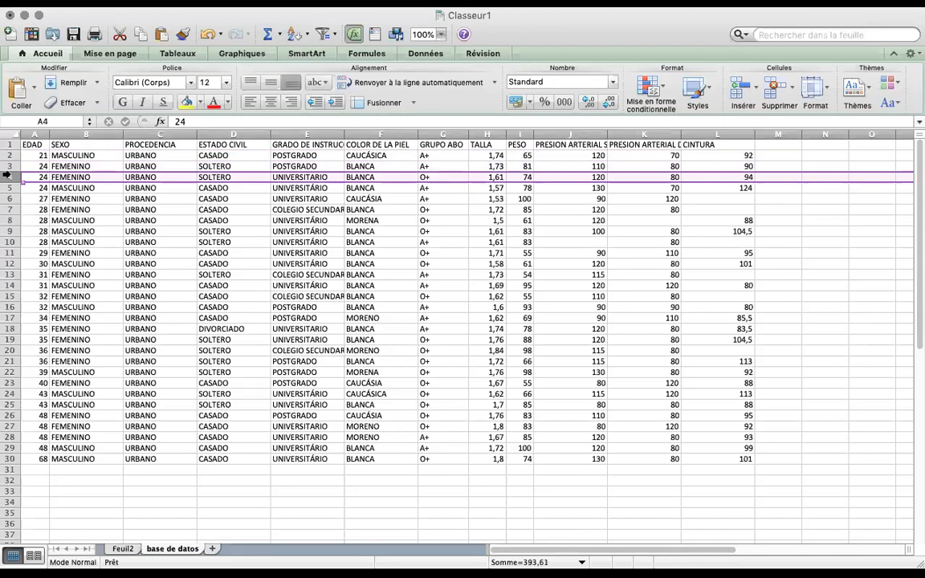
Highlight the variable columns one after another, from EDAD through COLOR DE LA PIEL
{"action": "left_click", "coordinate": [39, 133]}
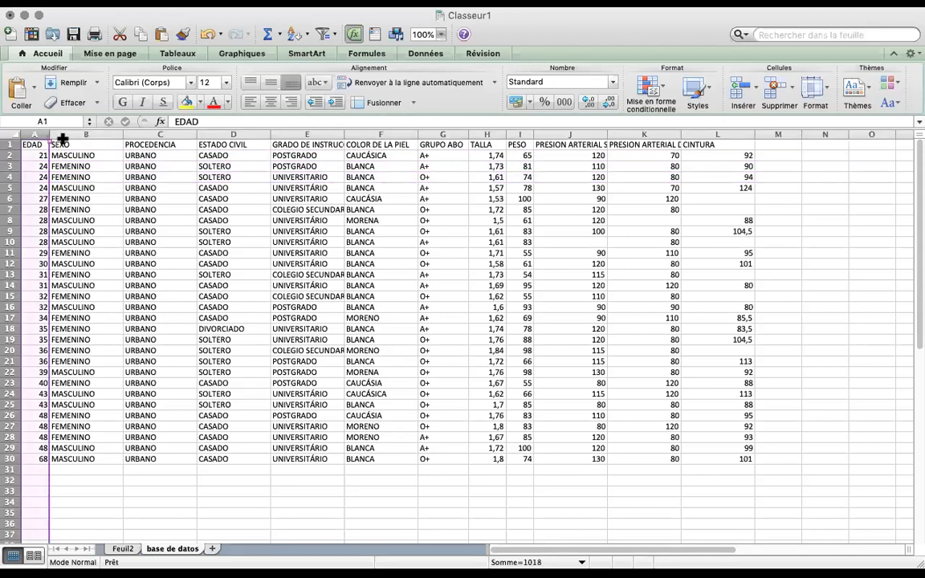
{"action": "left_click", "coordinate": [63, 142]}
{"action": "left_click", "coordinate": [80, 131]}
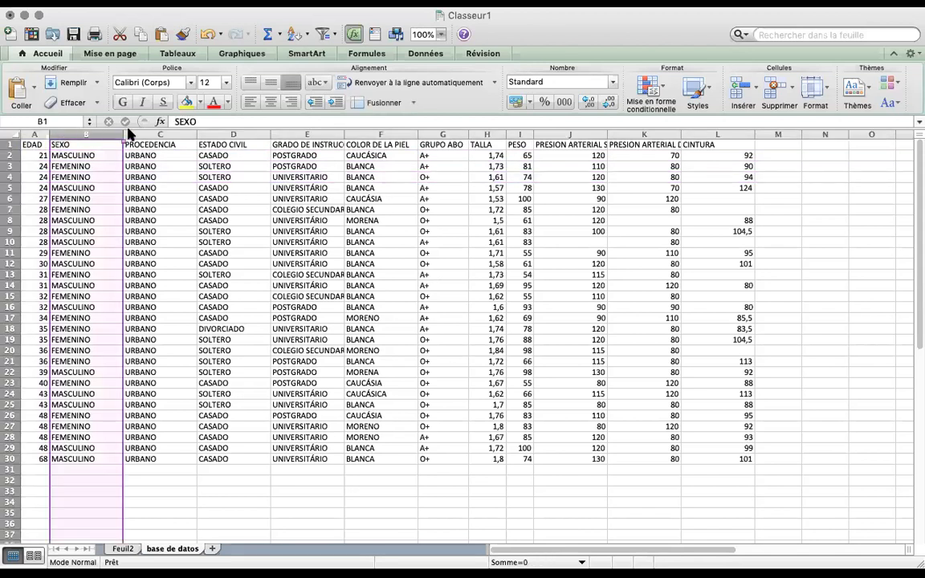
{"action": "left_click", "coordinate": [132, 133]}
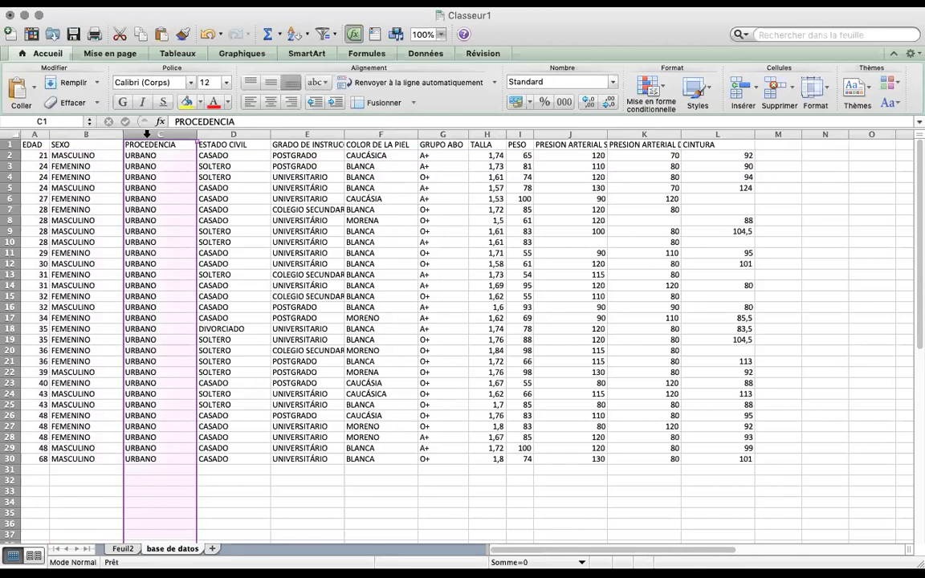
{"action": "left_click", "coordinate": [233, 132]}
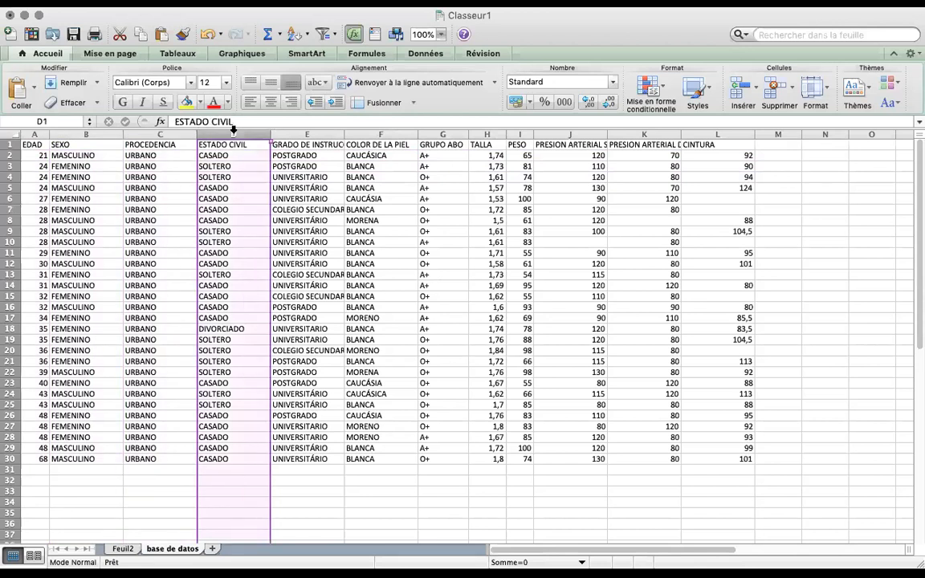
{"action": "left_click", "coordinate": [310, 134]}
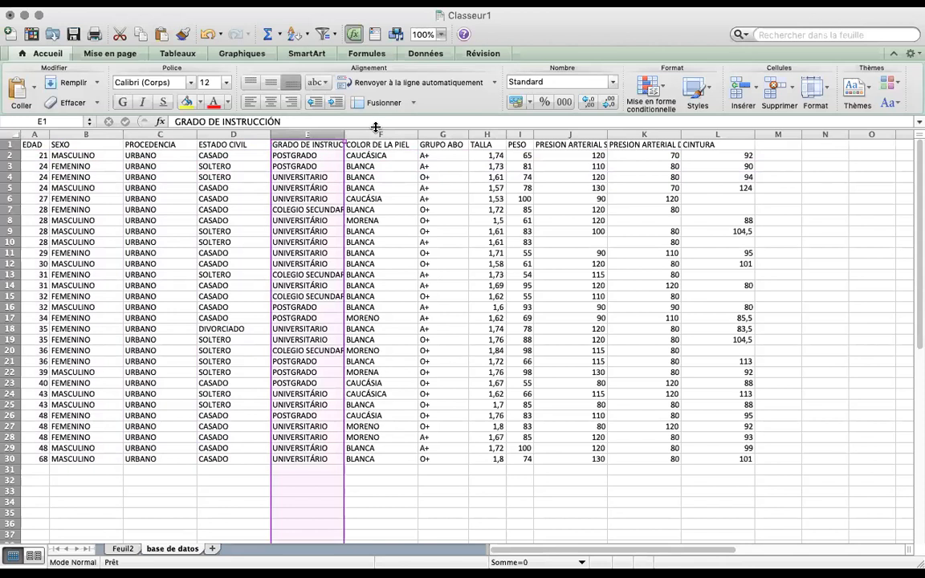
{"action": "left_click", "coordinate": [380, 132]}
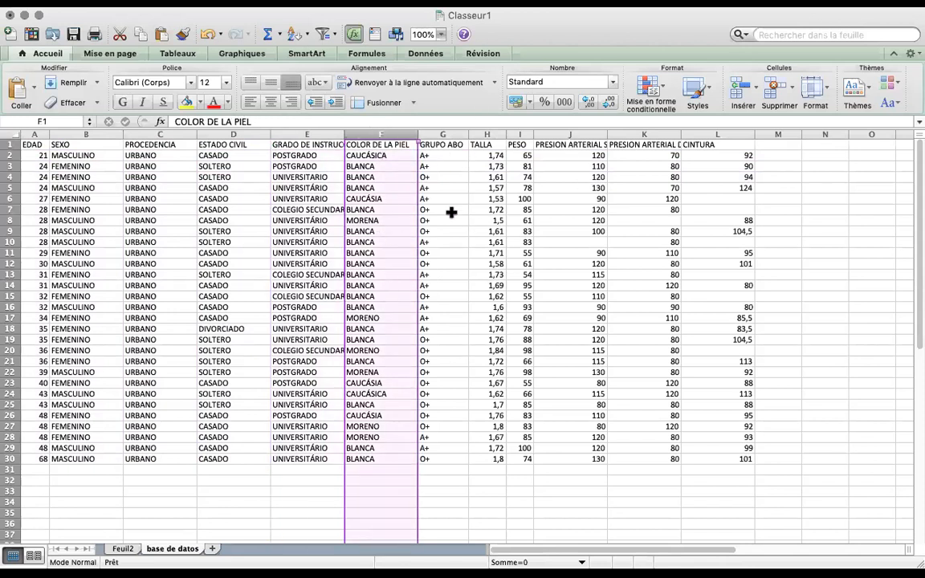
Add filters to the heading row and sort the patient records by EDAD in descending order
{"action": "left_click", "coordinate": [12, 144]}
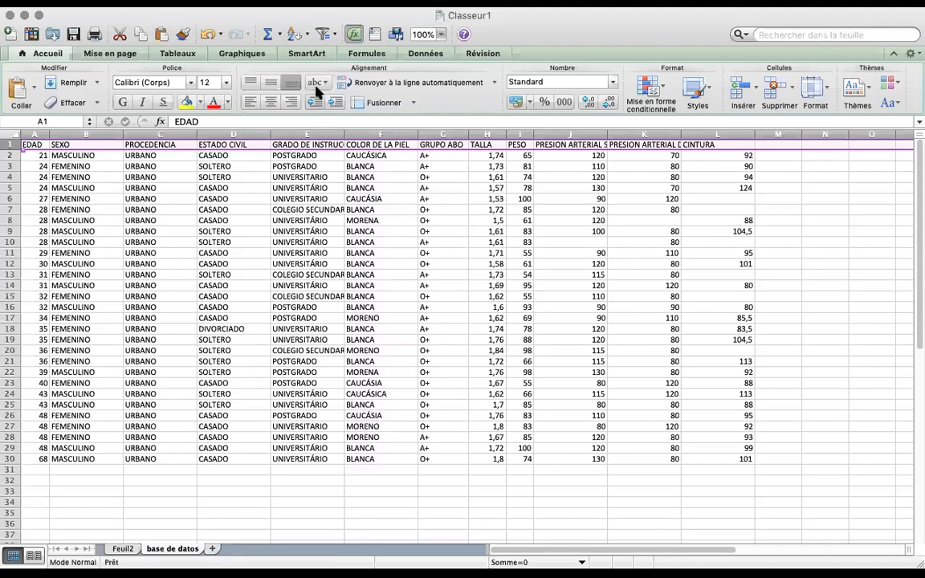
{"action": "left_click", "coordinate": [323, 34]}
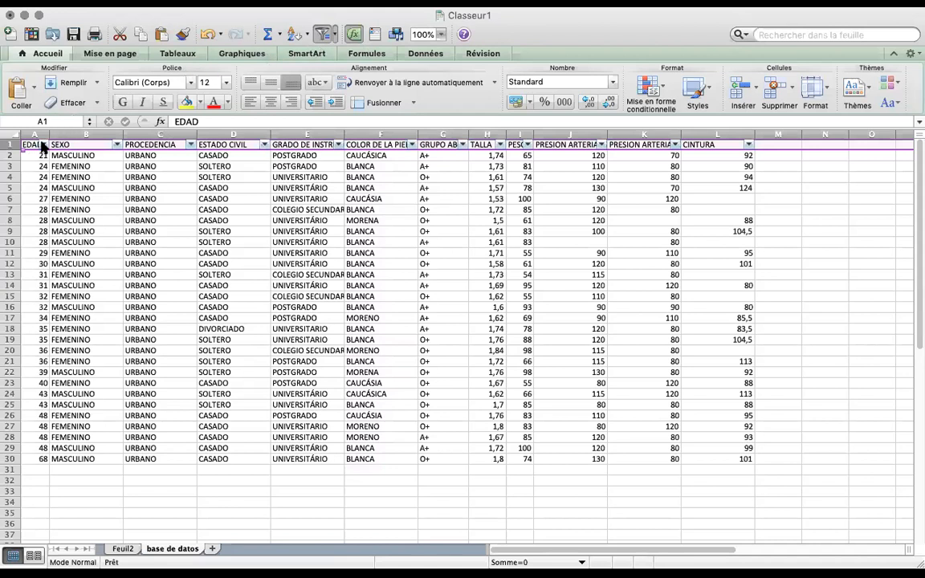
{"action": "left_click", "coordinate": [44, 144]}
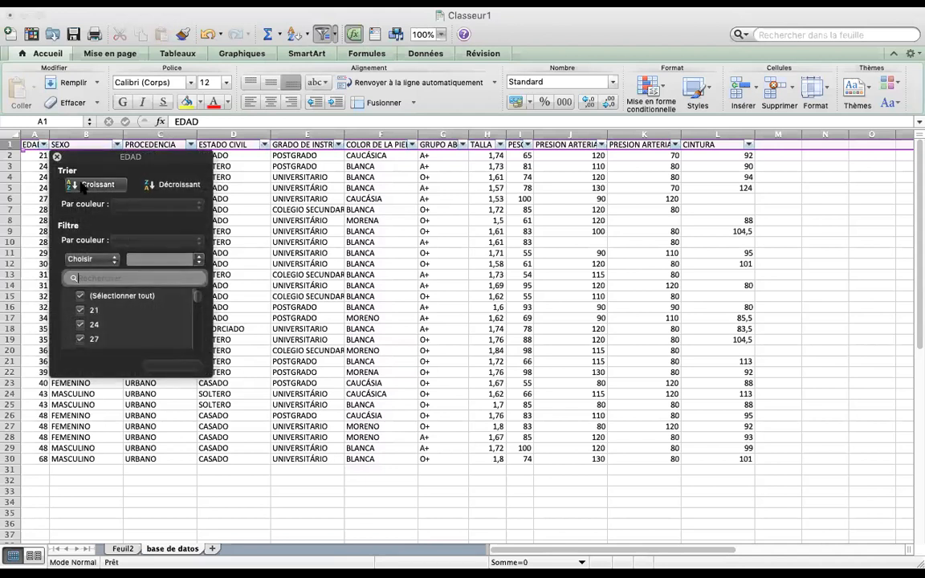
{"action": "left_click", "coordinate": [84, 184]}
{"action": "left_click", "coordinate": [170, 185]}
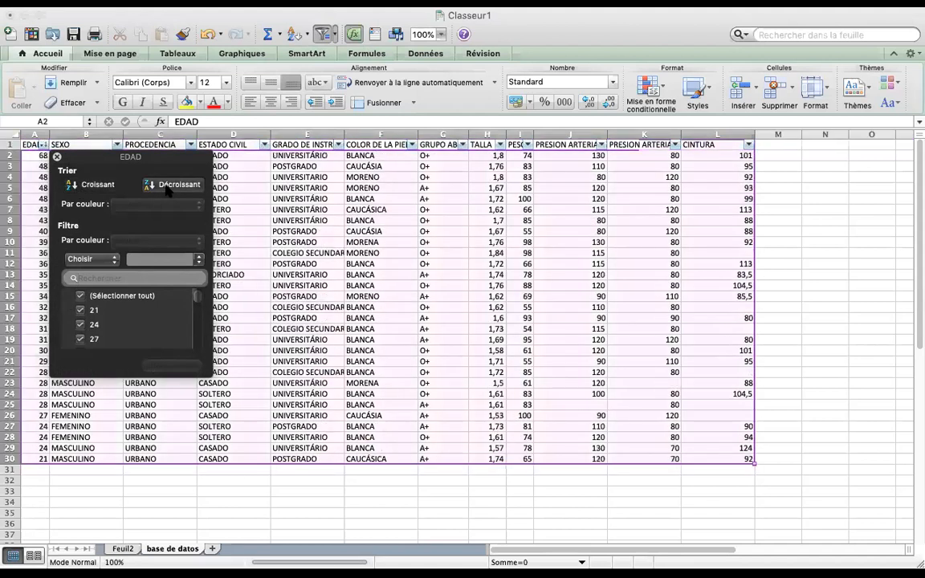
{"action": "left_click", "coordinate": [57, 158]}
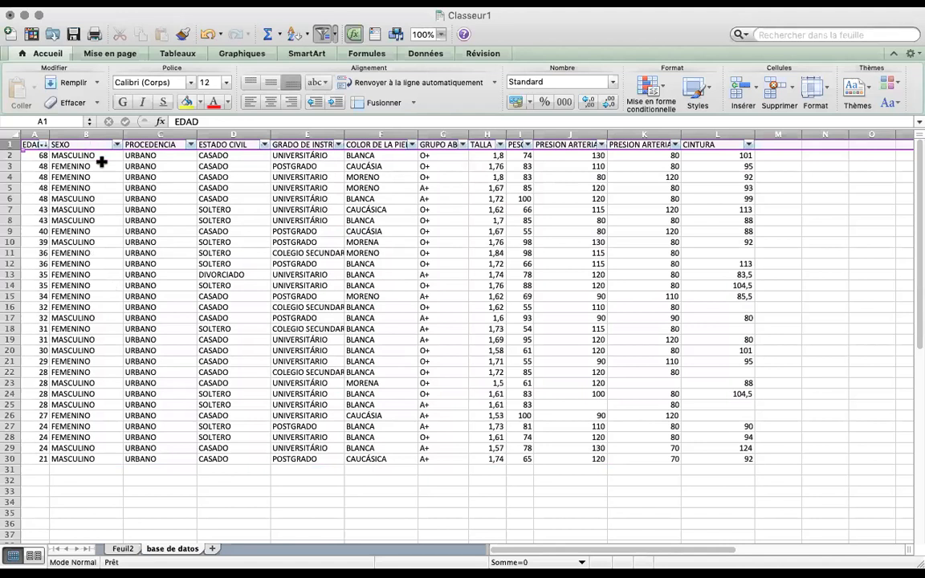
Select the ages from 21 to 29 in the EDAD column, cells A21 to A30
{"action": "left_click", "coordinate": [38, 459]}
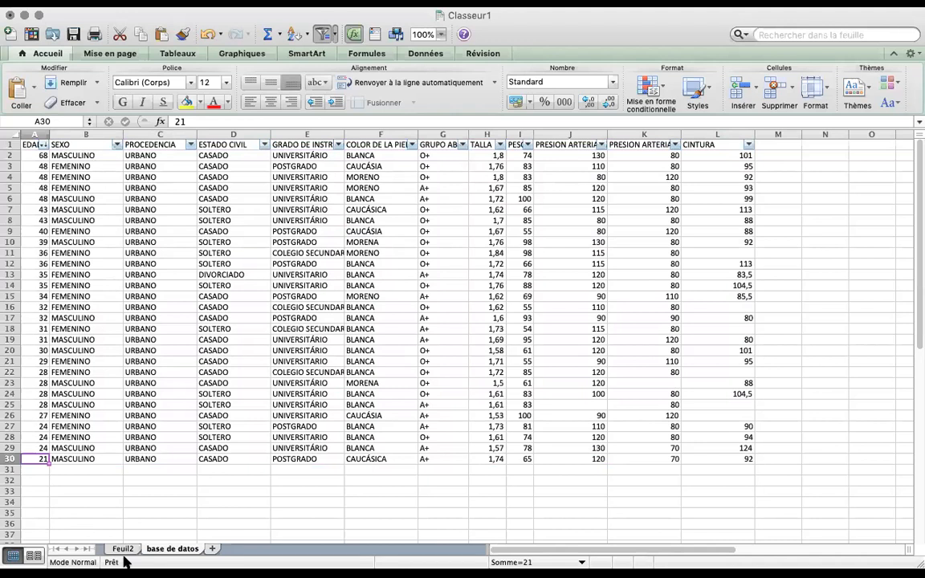
{"action": "key", "text": "shift+Up"}
{"action": "key", "text": "shift+Up"}
{"action": "key", "text": "shift+Up"}
{"action": "key", "text": "shift+Up"}
{"action": "key", "text": "shift+Up"}
{"action": "key", "text": "shift+Up"}
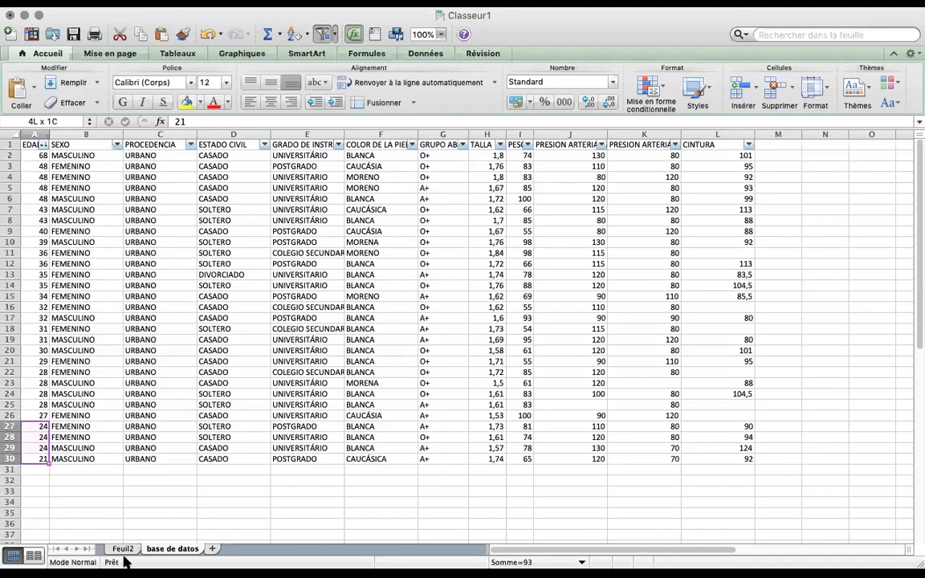
{"action": "key", "text": "shift+Up"}
{"action": "key", "text": "shift+Up"}
{"action": "key", "text": "shift+Up"}
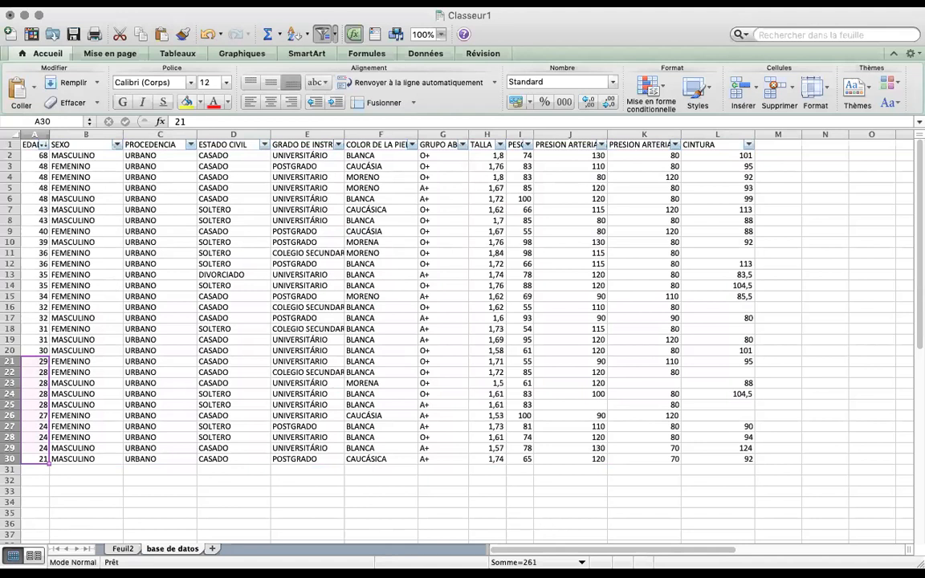
Set the status bar calculation to Compteur to count the selected age cells
{"action": "left_click", "coordinate": [581, 562]}
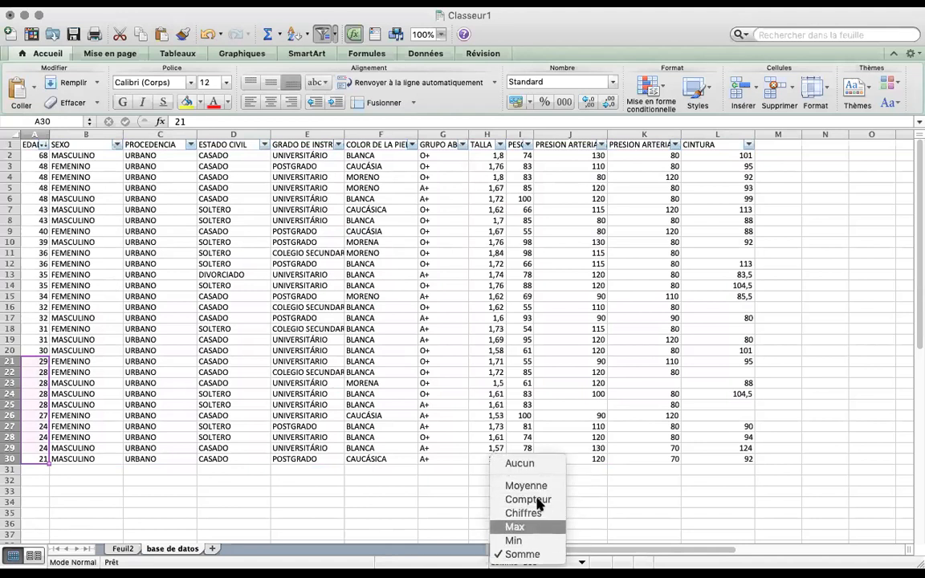
{"action": "left_click", "coordinate": [537, 466]}
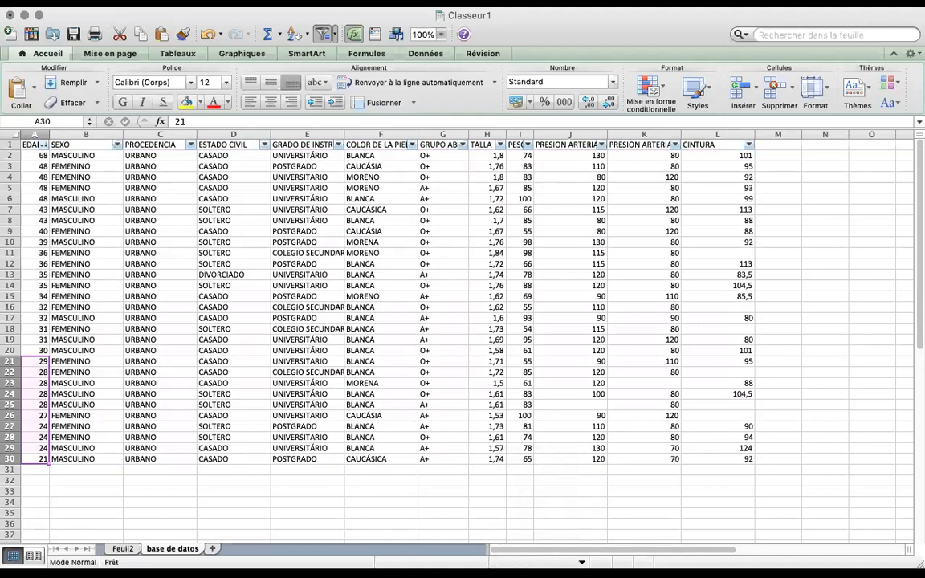
{"action": "left_click", "coordinate": [581, 562]}
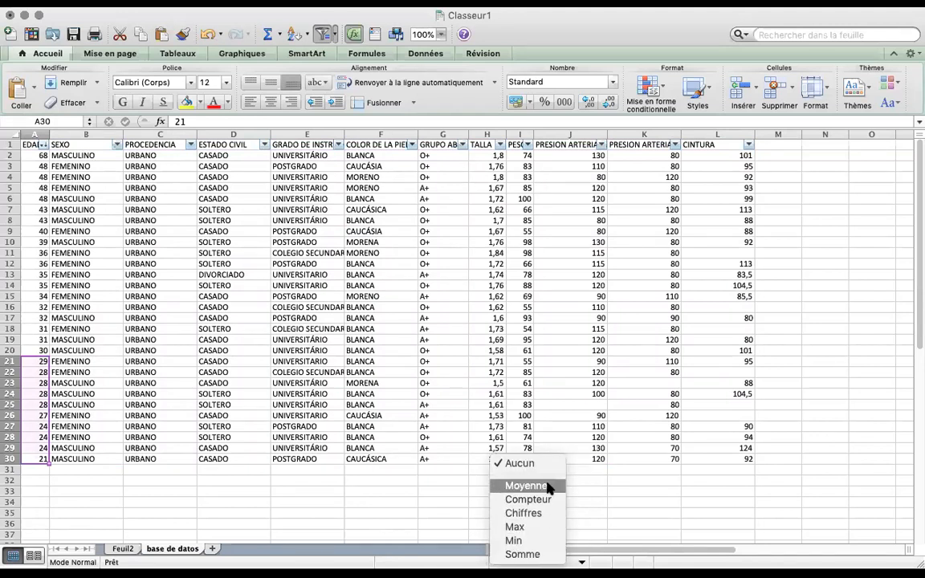
{"action": "left_click", "coordinate": [546, 501]}
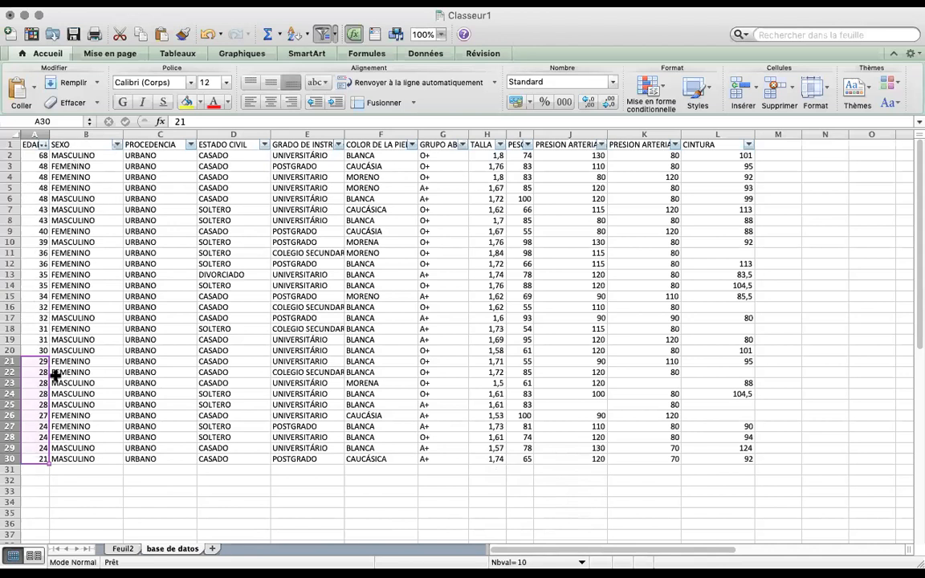
Sort the patient records by SEXO in ascending order
{"action": "left_click", "coordinate": [117, 145]}
{"action": "left_click", "coordinate": [170, 186]}
{"action": "left_click", "coordinate": [99, 275]}
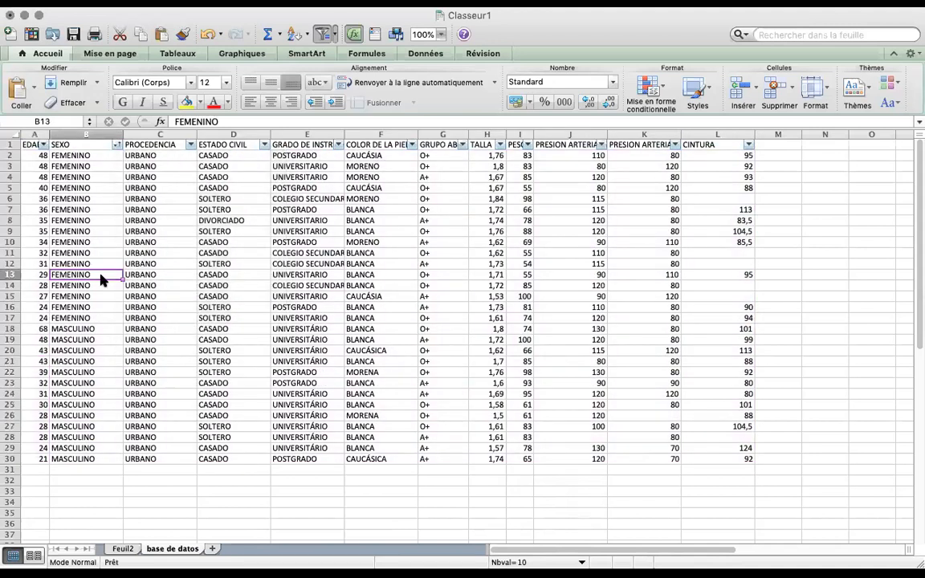
Select all FEMENINO entries in the SEXO column, cells B2 to B17, to count the female patients
{"action": "left_click", "coordinate": [83, 154]}
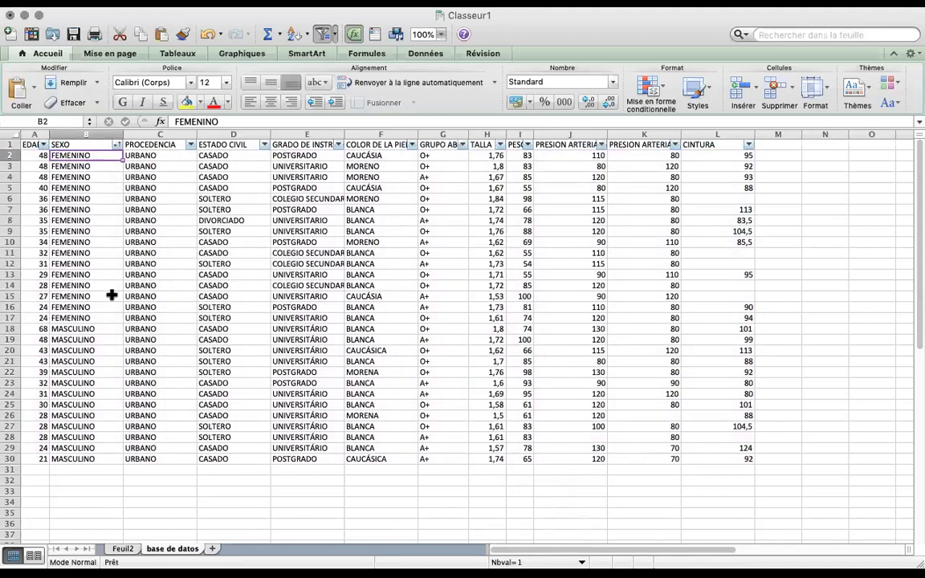
{"action": "key", "text": "shift+Down"}
{"action": "key", "text": "shift+Down"}
{"action": "key", "text": "shift+Down"}
{"action": "key", "text": "shift+Down"}
{"action": "key", "text": "shift+Down"}
{"action": "key", "text": "shift+Down"}
{"action": "key", "text": "shift+Down"}
{"action": "key", "text": "shift+Down"}
{"action": "key", "text": "shift+Down"}
{"action": "key", "text": "shift+Down"}
{"action": "key", "text": "shift+Down"}
{"action": "key", "text": "shift+Down"}
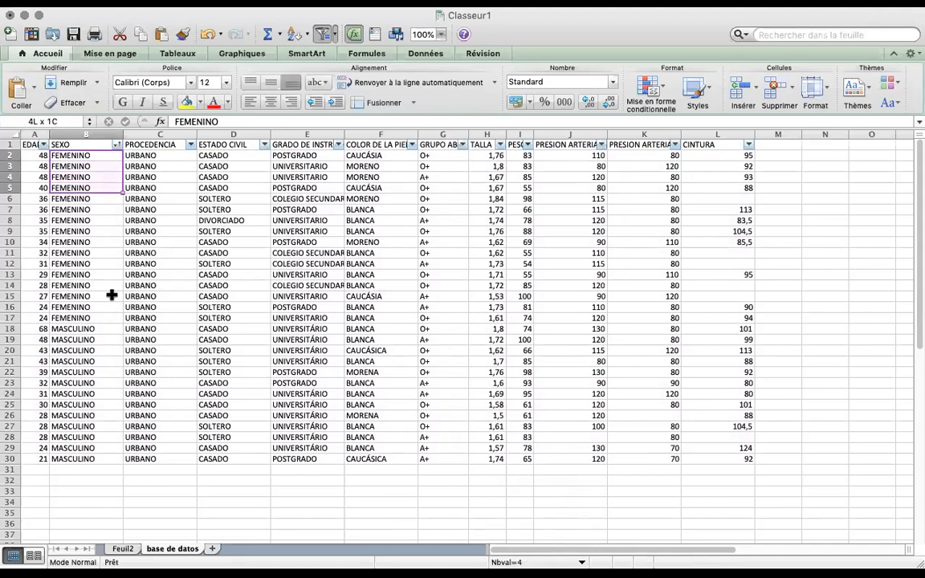
{"action": "key", "text": "shift+Down"}
{"action": "key", "text": "shift+Down"}
{"action": "key", "text": "shift+Down"}
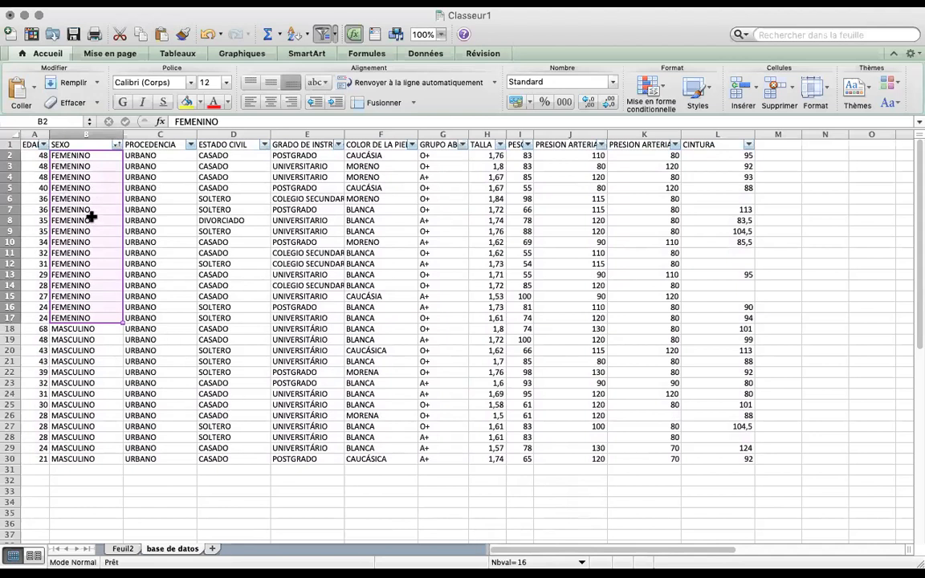
Select all MASCULINO entries in the SEXO column, cells B18 to B30, to count the male patients
{"action": "left_click", "coordinate": [93, 329]}
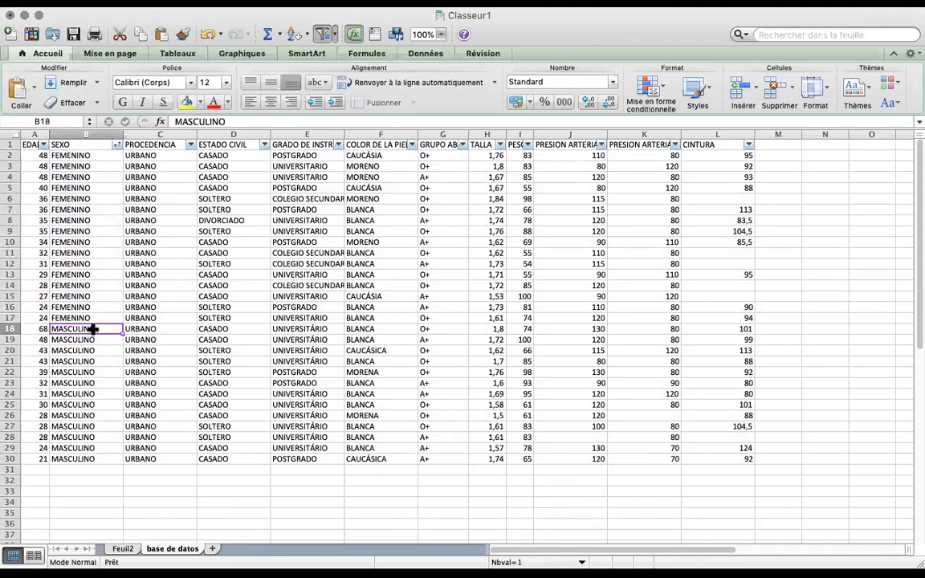
{"action": "left_click_drag", "start_coordinate": [93, 329], "coordinate": [94, 338]}
{"action": "key", "text": "shift+Down"}
{"action": "key", "text": "shift+Down"}
{"action": "key", "text": "shift+Down"}
{"action": "key", "text": "shift+Down"}
{"action": "key", "text": "shift+Down"}
{"action": "key", "text": "shift+Down"}
{"action": "key", "text": "shift+Down"}
{"action": "key", "text": "shift+Down"}
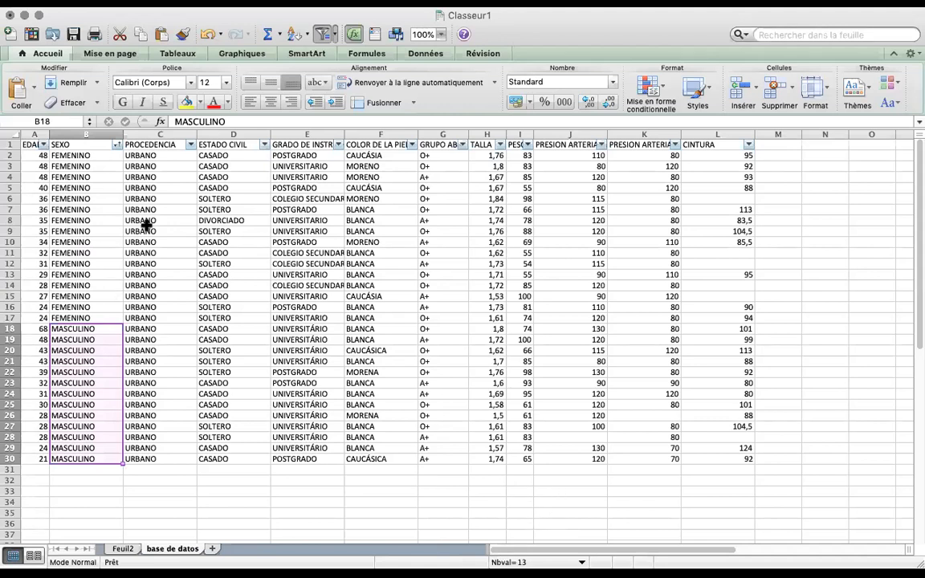
Sort the patient records by ESTADO CIVIL in ascending order, and again in descending order
{"action": "left_click", "coordinate": [186, 197]}
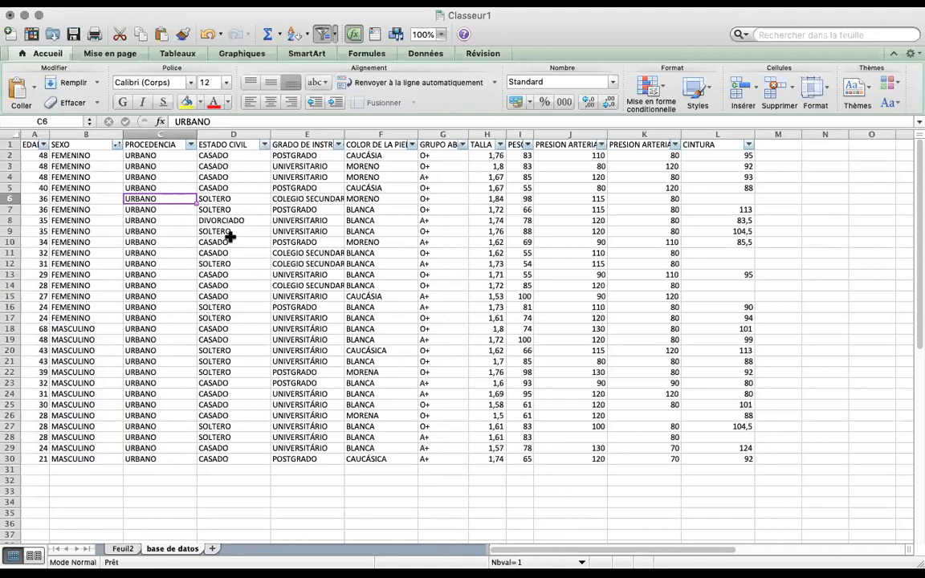
{"action": "left_click", "coordinate": [264, 145]}
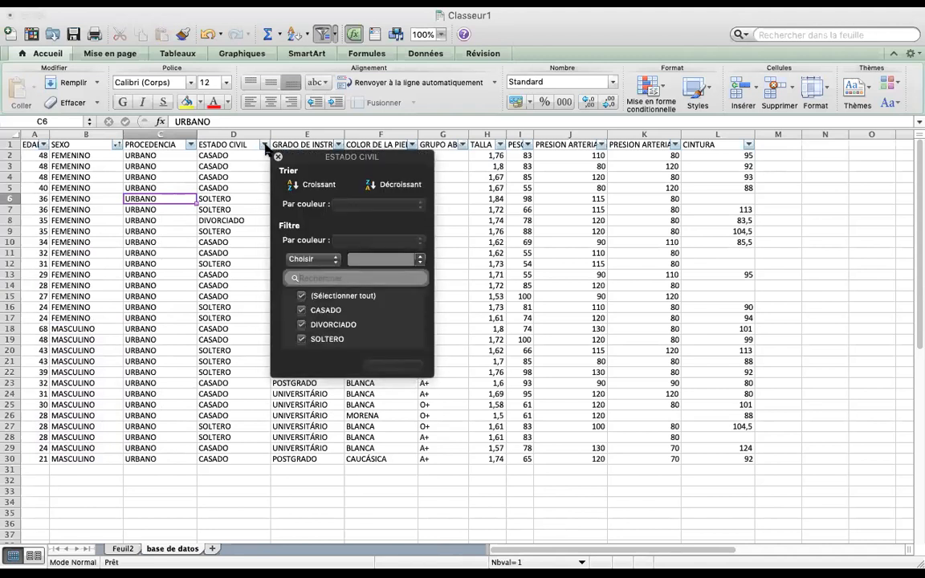
{"action": "left_click", "coordinate": [318, 186]}
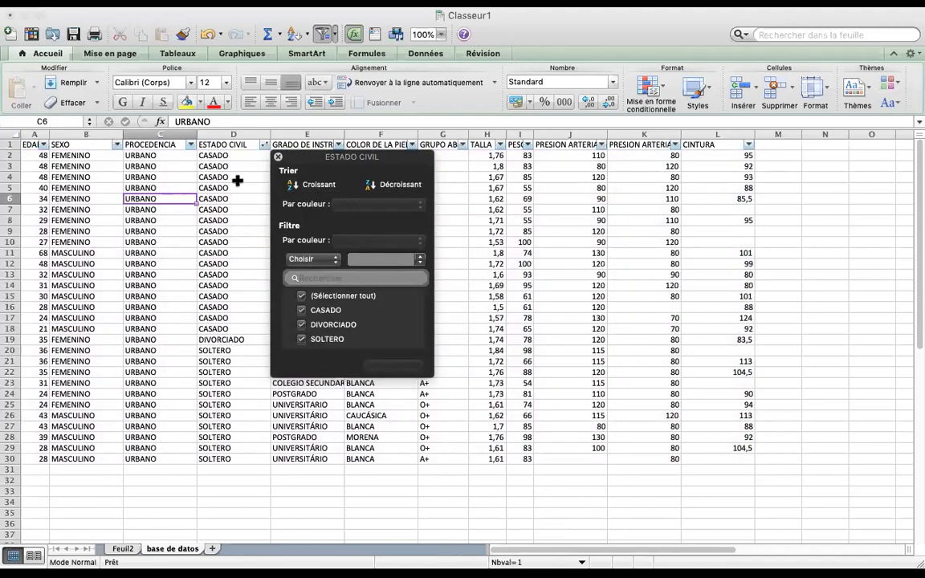
{"action": "left_click", "coordinate": [396, 186]}
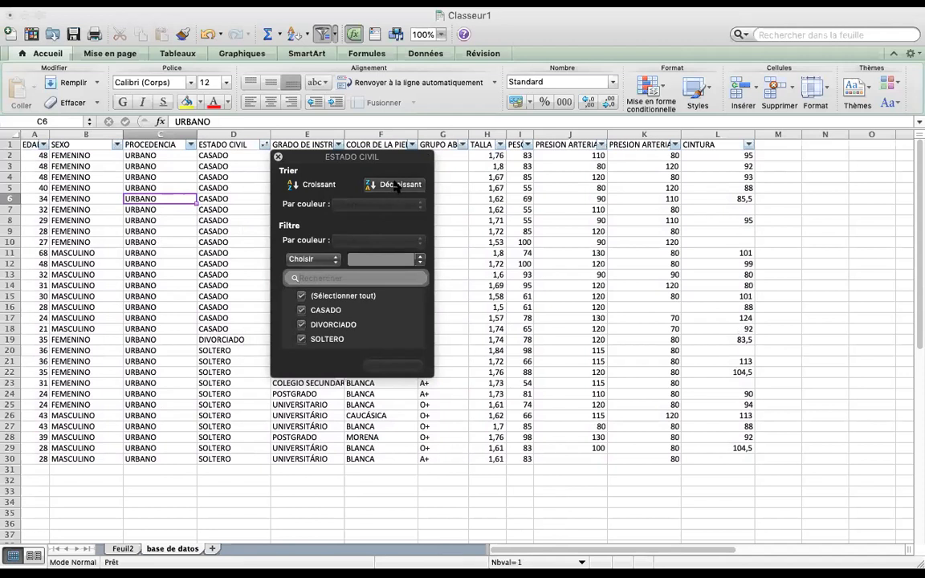
{"action": "left_click", "coordinate": [227, 211]}
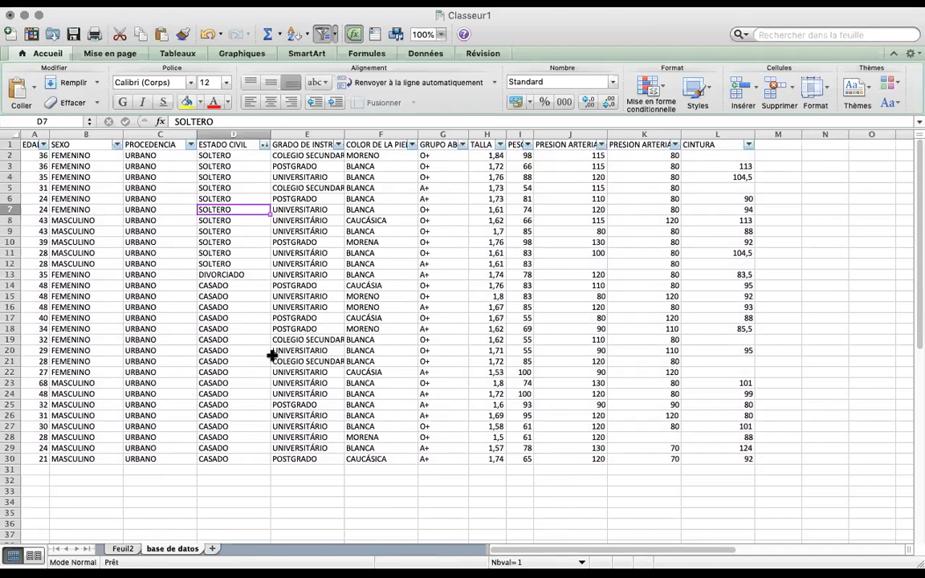
Add a new worksheet and enter the title Genero in cell A1
{"action": "left_click", "coordinate": [215, 548]}
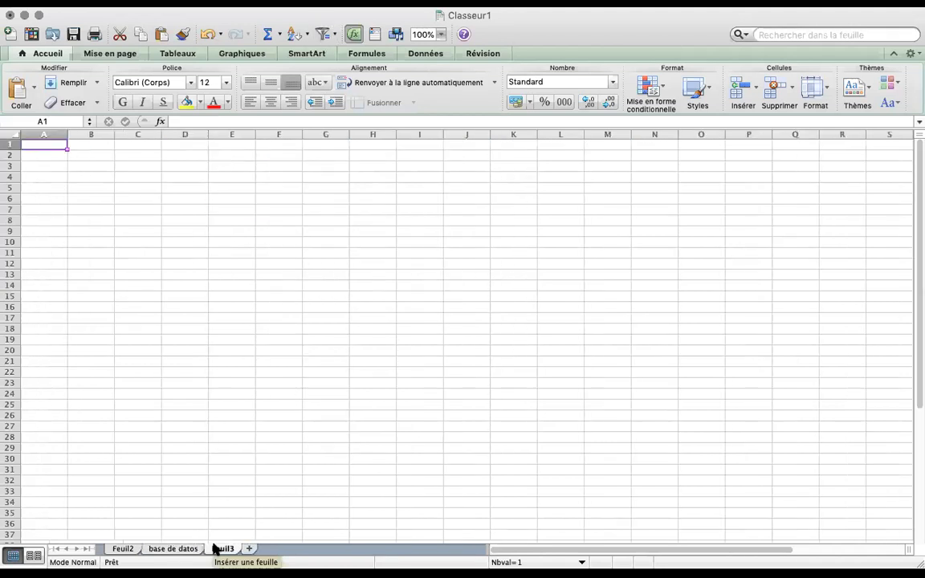
{"action": "left_click", "coordinate": [77, 158]}
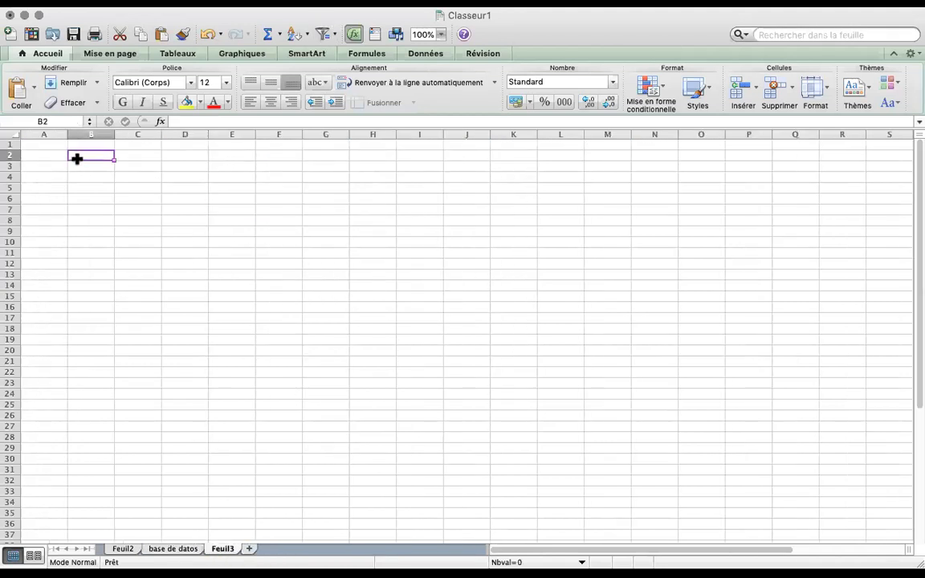
{"action": "key", "text": "Left"}
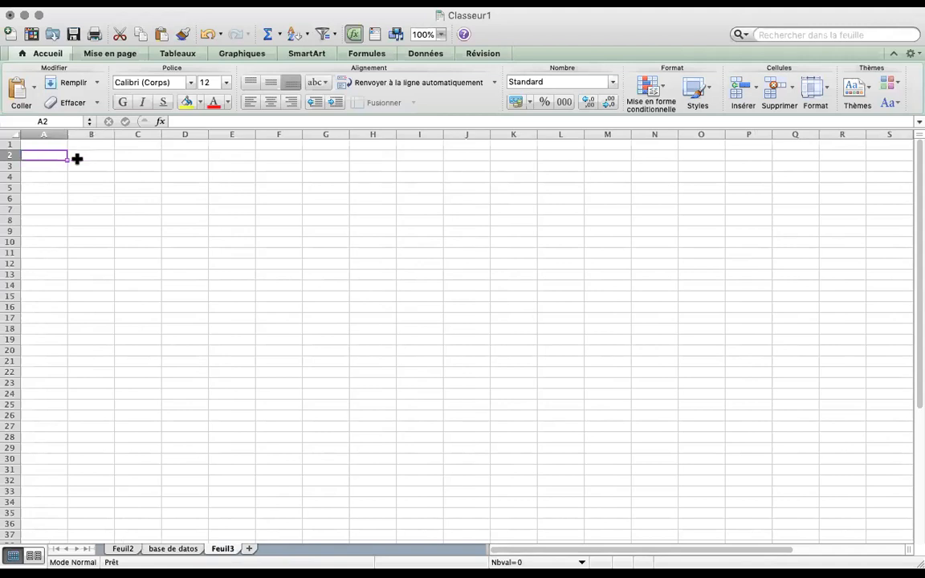
{"action": "key", "text": "Up"}
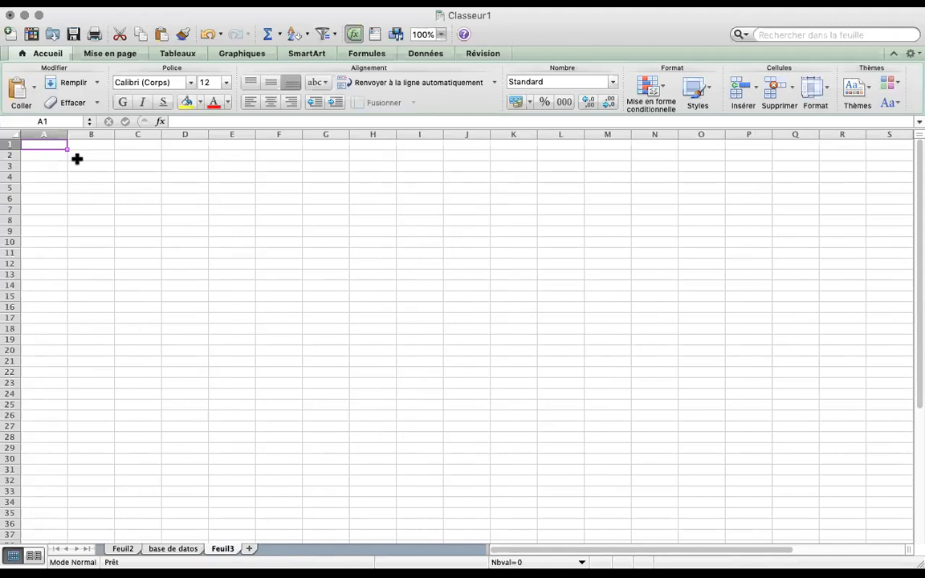
{"action": "type", "text": "Ge"}
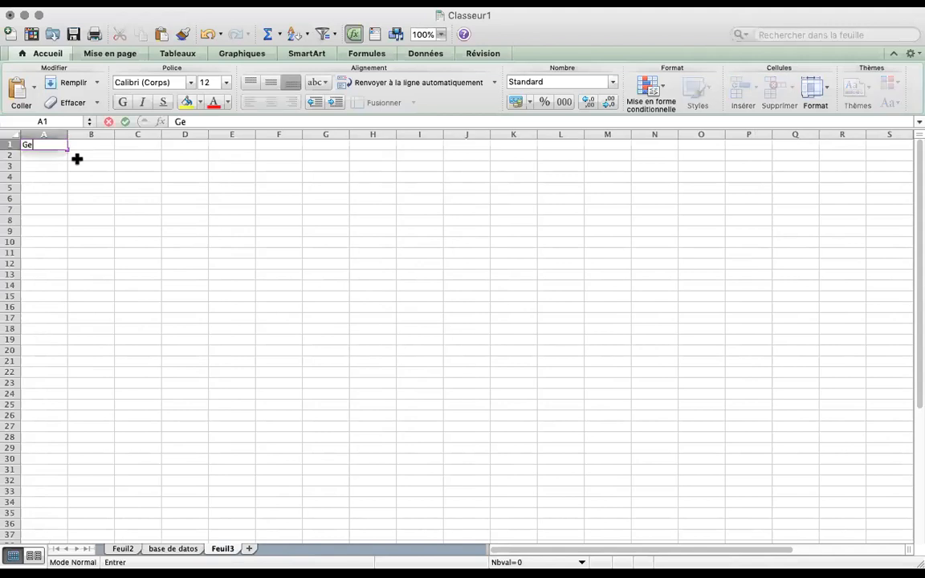
{"action": "type", "text": "nero"}
{"action": "key", "text": "Return"}
Enter the row labels Femenino in A3 and Masculino in A4
{"action": "key", "text": "Return"}
{"action": "type", "text": "Femenino"}
{"action": "key", "text": "Return"}
{"action": "type", "text": "Masculino"}
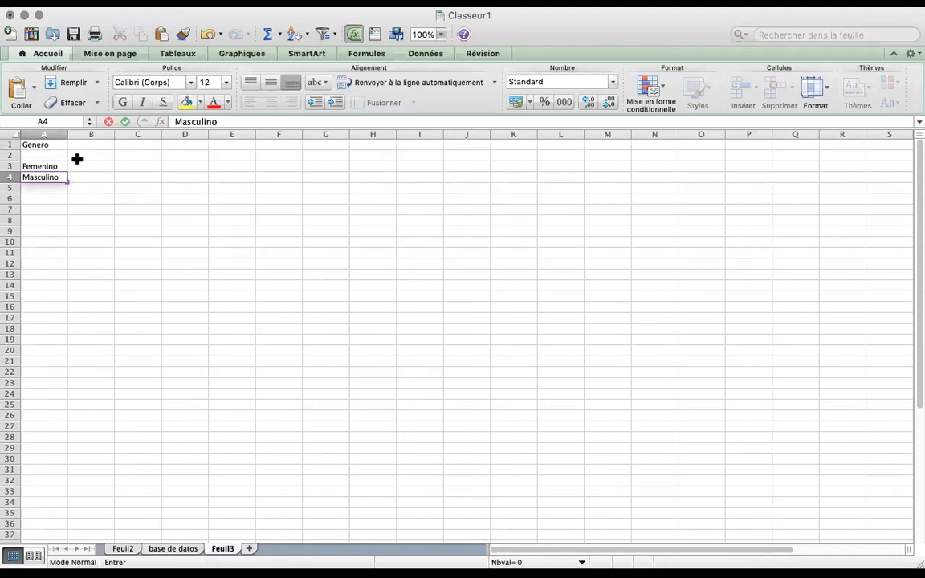
{"action": "key", "text": "Tab"}
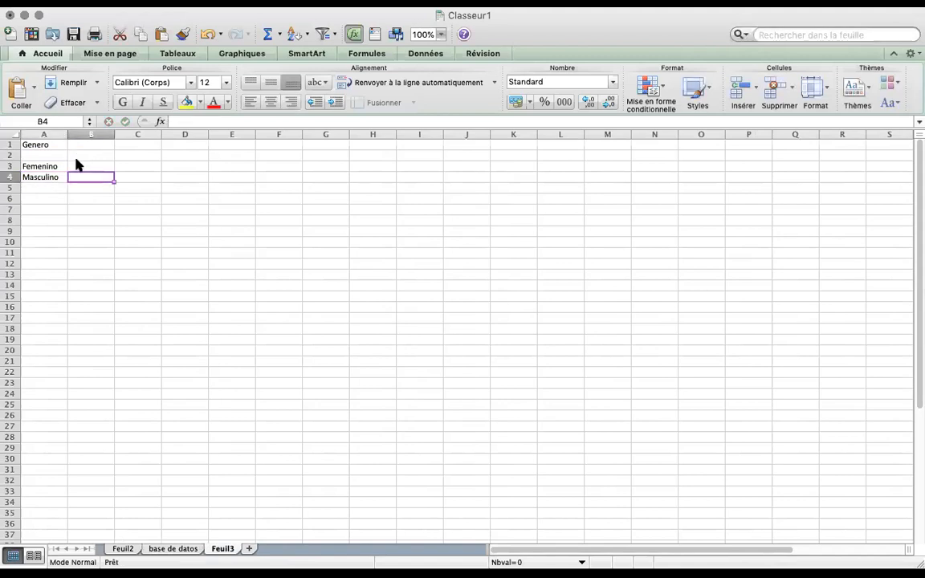
Enter the column headers FA in B2 and F% in C2, and select cell B3
{"action": "key", "text": "Up"}
{"action": "key", "text": "Up"}
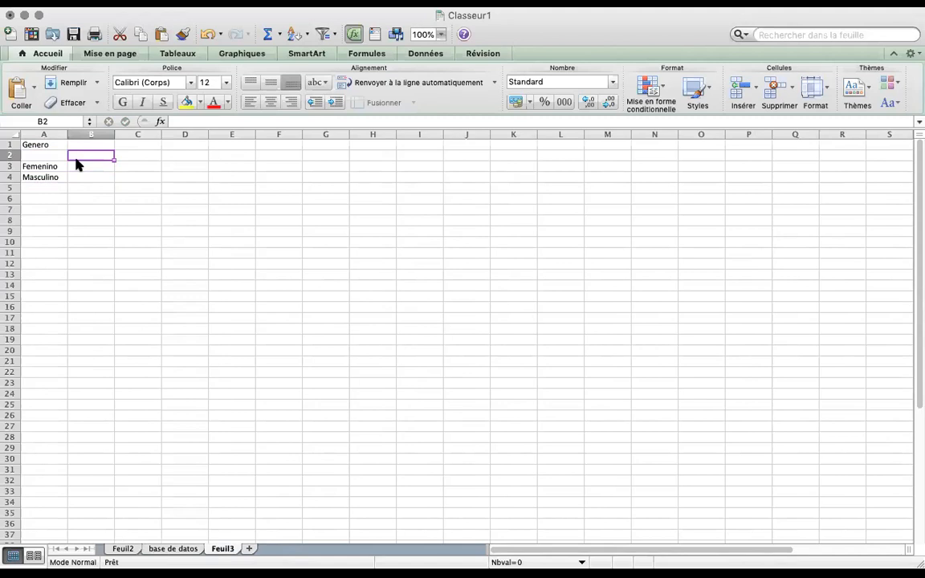
{"action": "type", "text": "FA"}
{"action": "key", "text": "Tab"}
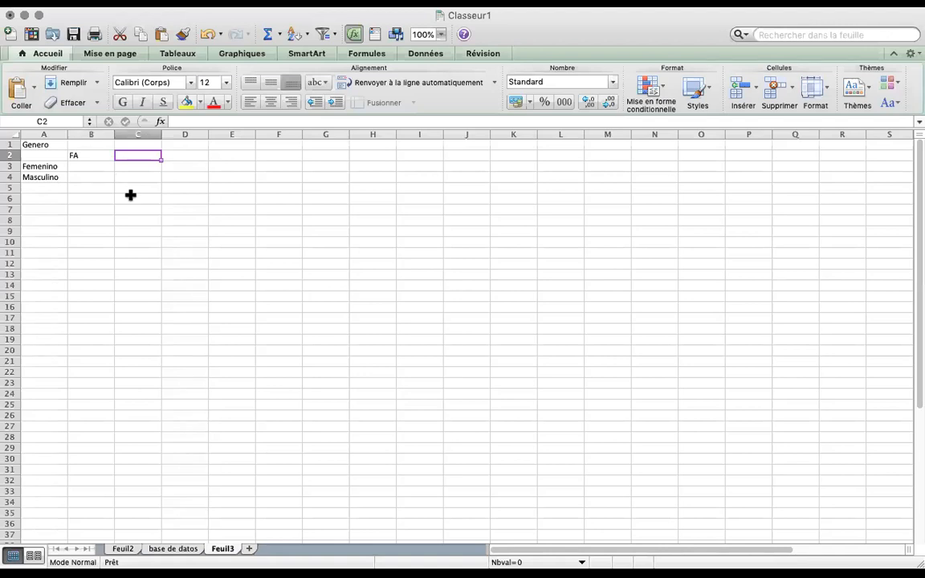
{"action": "type", "text": "F%"}
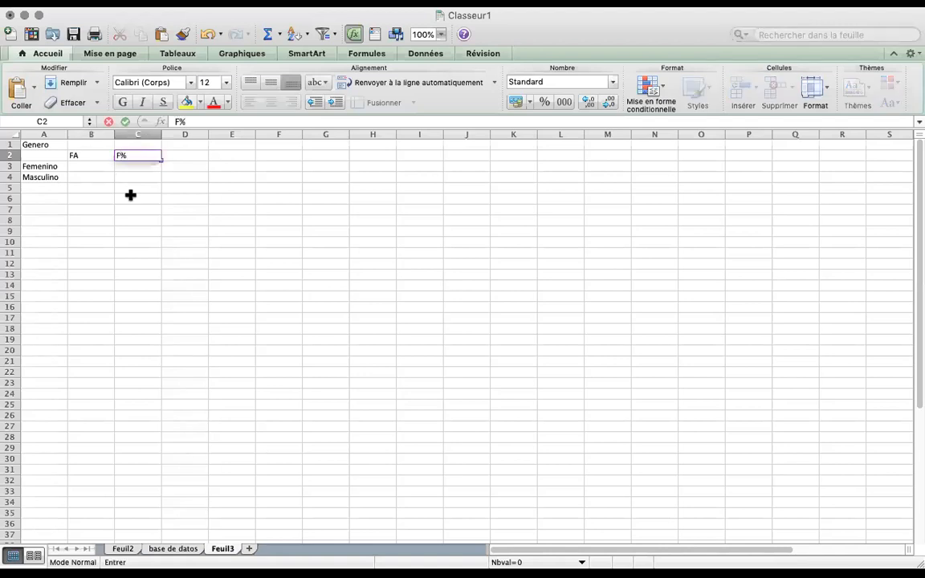
{"action": "left_click", "coordinate": [96, 198]}
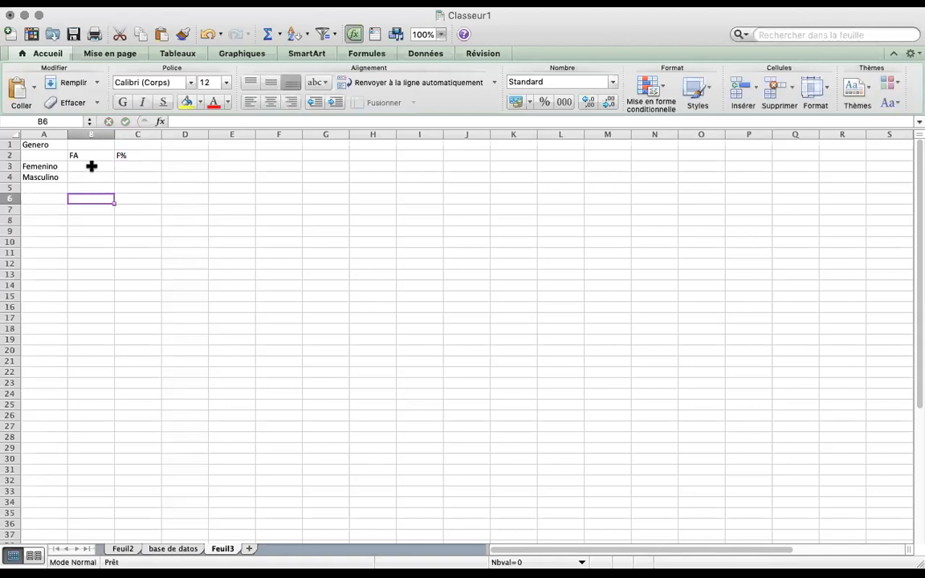
{"action": "left_click", "coordinate": [91, 166]}
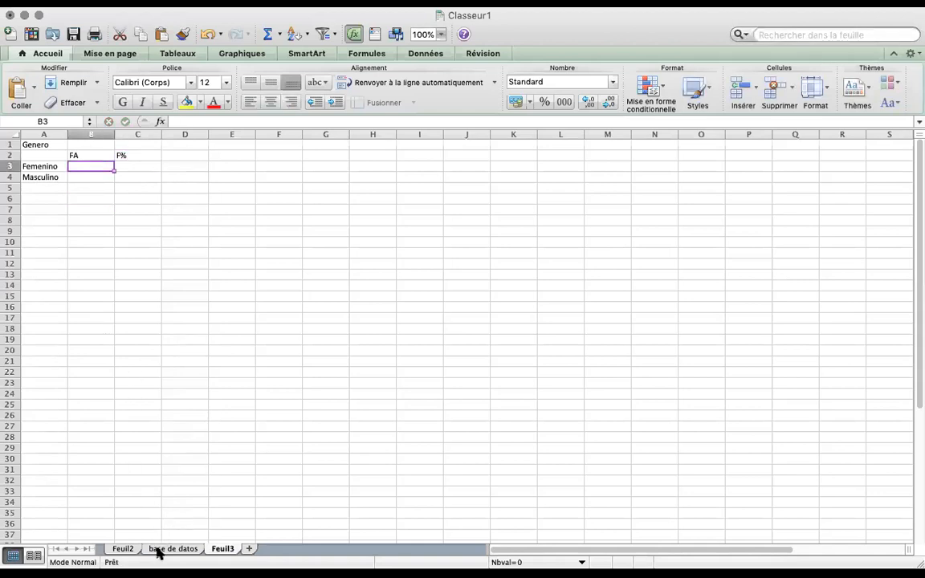
Return to the base de datos sheet and sort the patient records by SEXO in ascending order
{"action": "left_click", "coordinate": [158, 549]}
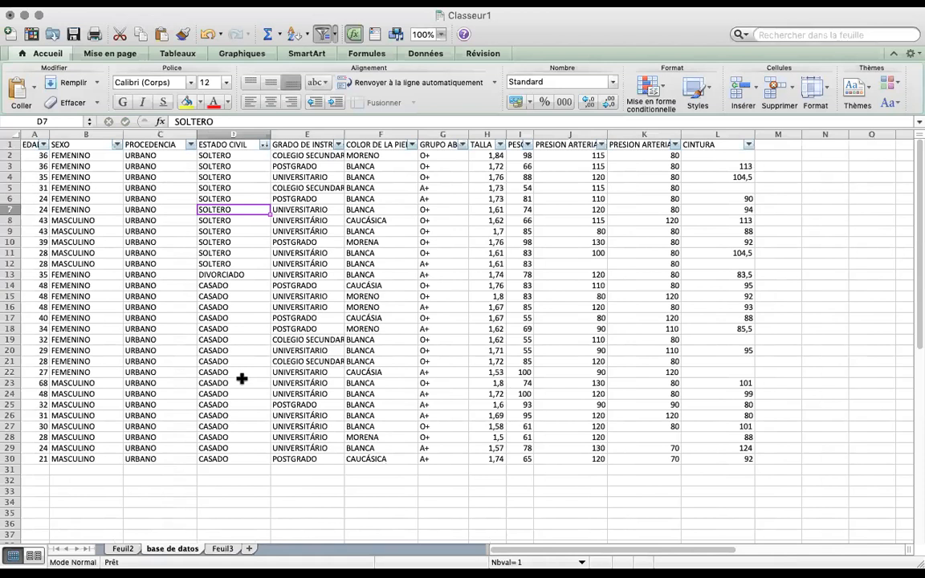
{"action": "left_click", "coordinate": [118, 145]}
{"action": "left_click", "coordinate": [163, 186]}
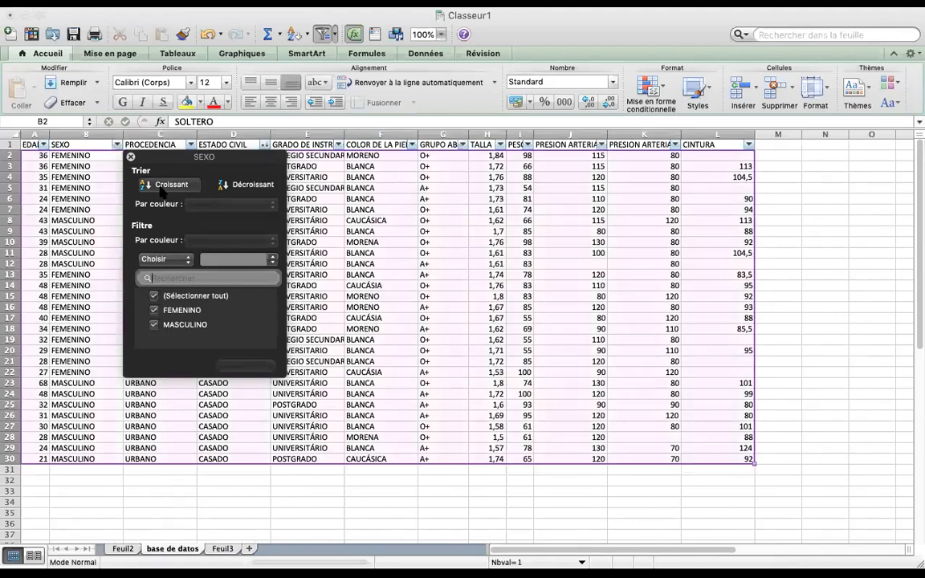
{"action": "left_click", "coordinate": [85, 198]}
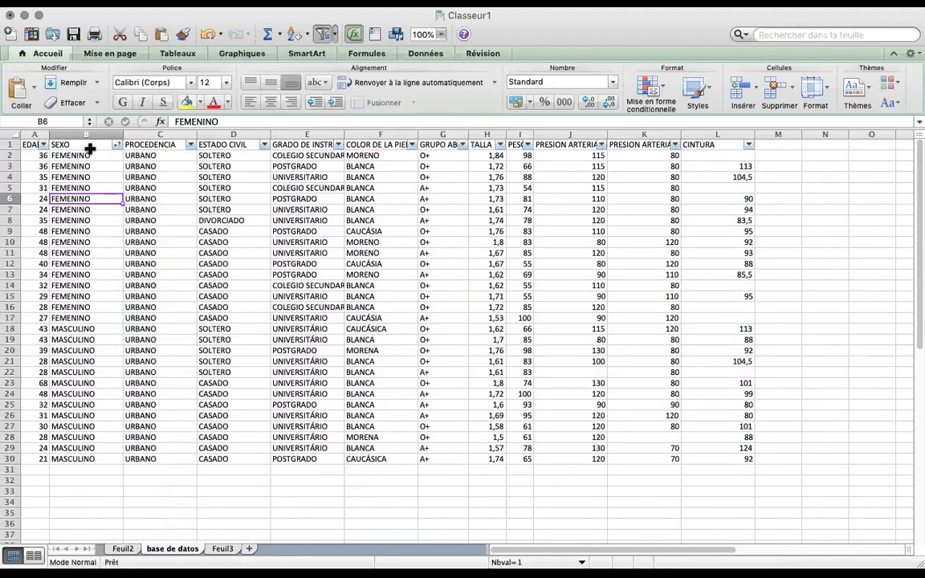
Select the FEMENINO entries in cells B2 to B17 to count the female patients, and clear the selection
{"action": "left_click", "coordinate": [85, 155]}
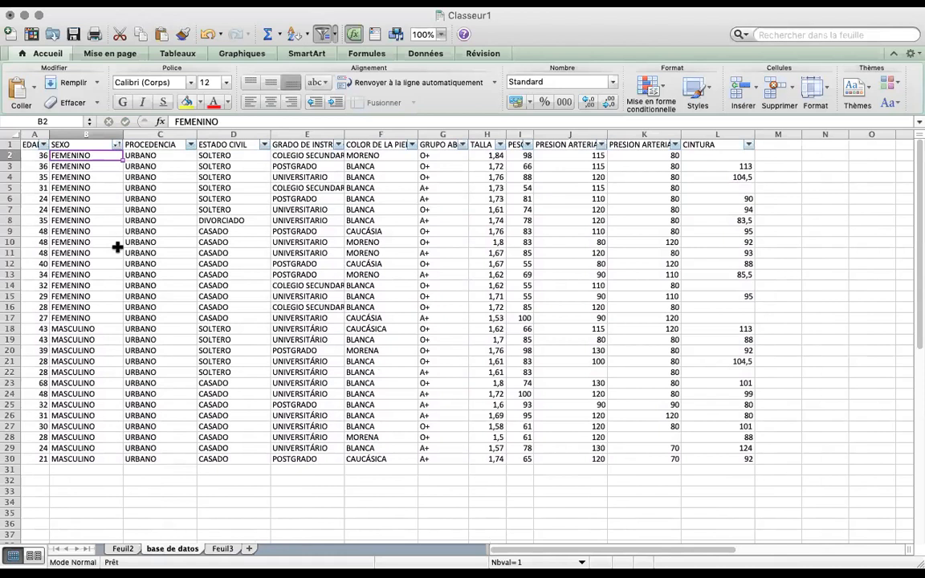
{"action": "key", "text": "shift+Down"}
{"action": "key", "text": "shift+Down"}
{"action": "key", "text": "shift+Down"}
{"action": "key", "text": "shift+Down"}
{"action": "key", "text": "shift+Down"}
{"action": "key", "text": "shift+Down"}
{"action": "key", "text": "shift+Down"}
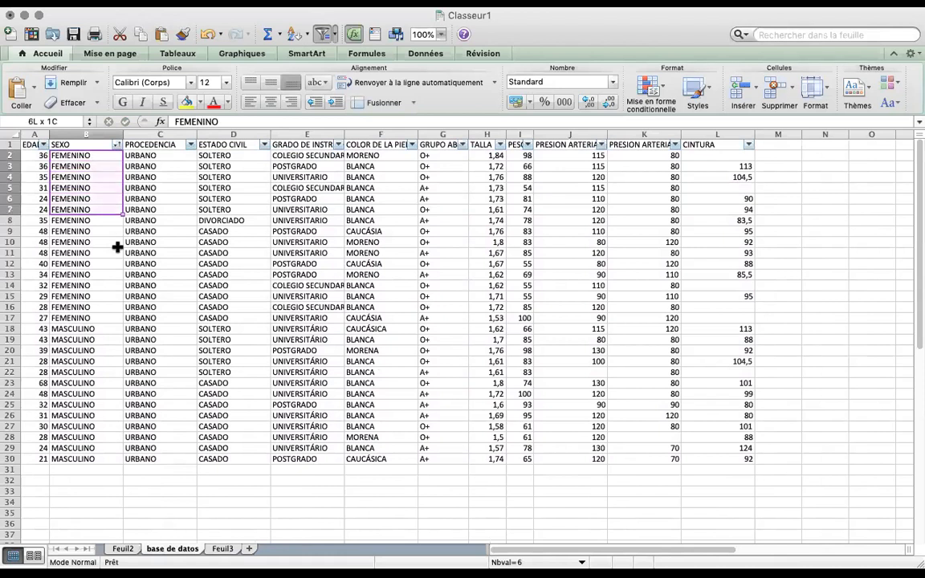
{"action": "key", "text": "shift+Down"}
{"action": "key", "text": "shift+Down"}
{"action": "key", "text": "shift+Down"}
{"action": "key", "text": "shift+Down"}
{"action": "key", "text": "shift+Down"}
{"action": "key", "text": "shift+Down"}
{"action": "key", "text": "shift+Down"}
{"action": "key", "text": "shift+Down"}
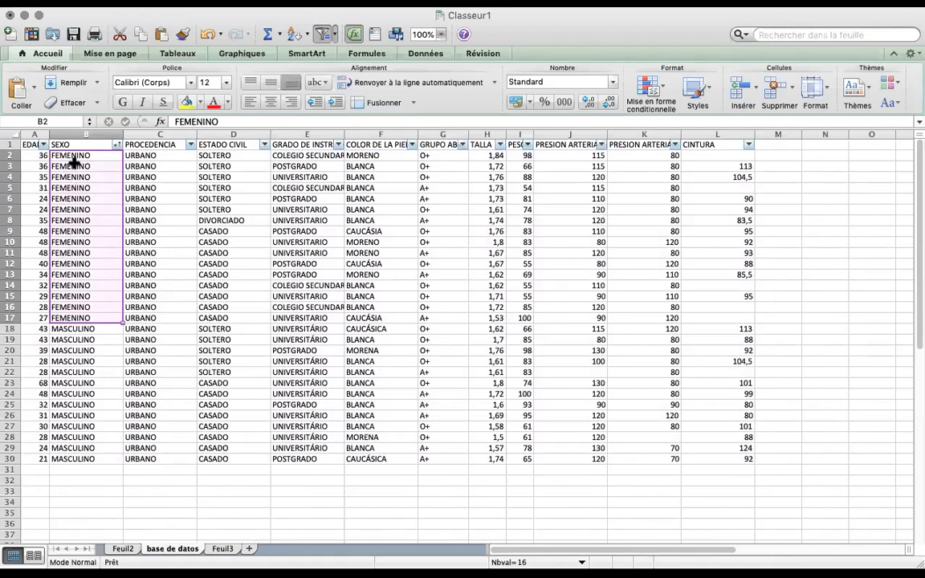
{"action": "left_click", "coordinate": [231, 481]}
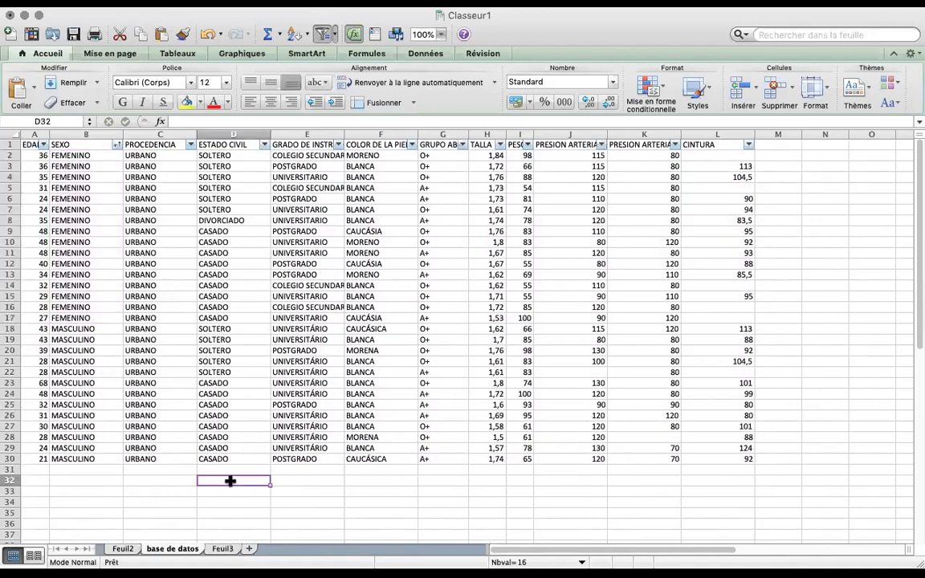
{"action": "left_click", "coordinate": [640, 501]}
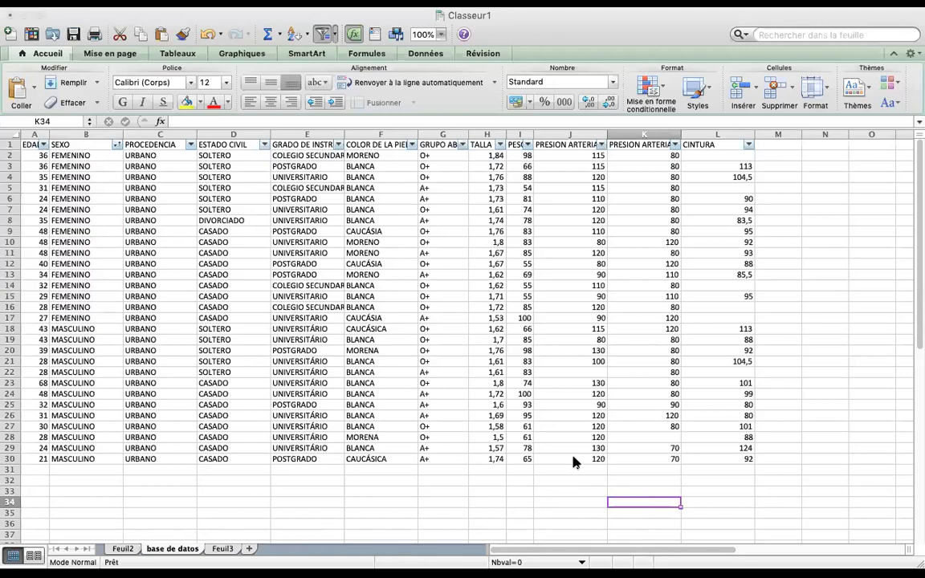
Enter 16 as the absolute frequency for Femenino in cell B3 of Feuil3
{"action": "left_click", "coordinate": [230, 548]}
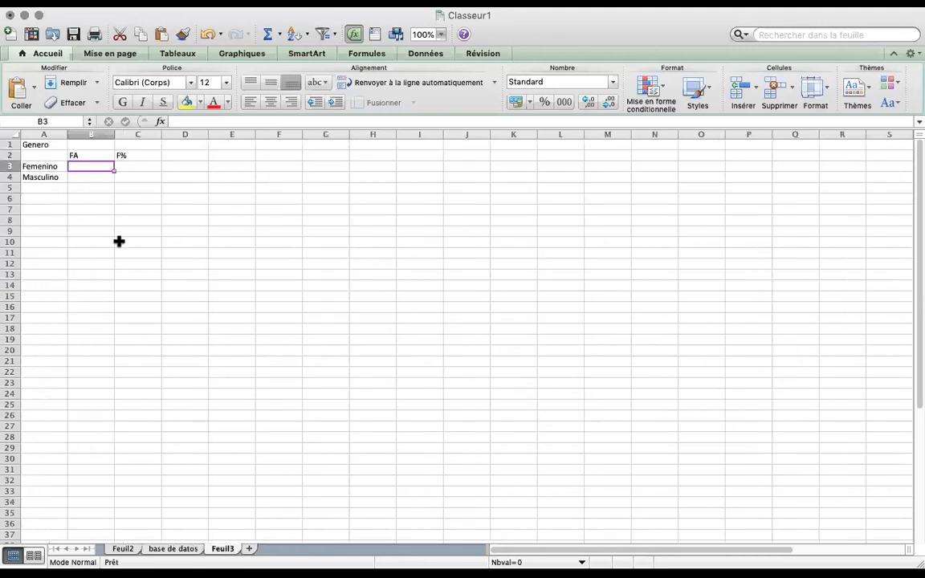
{"action": "type", "text": "16"}
{"action": "key", "text": "Return"}
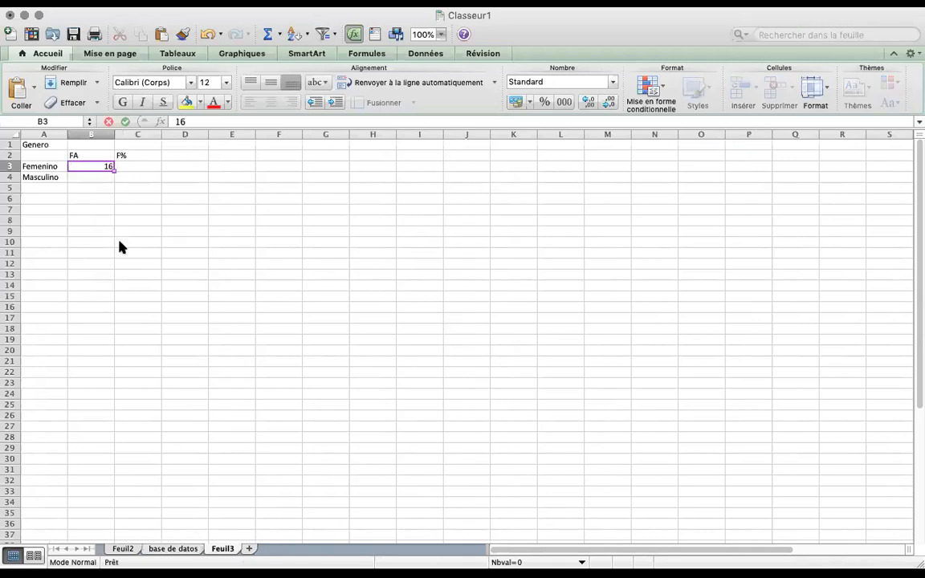
Count the MASCULINO entries in B18 to B30 of base de datos and enter 13 for Masculino in cell B4 of Feuil3
{"action": "left_click", "coordinate": [171, 550]}
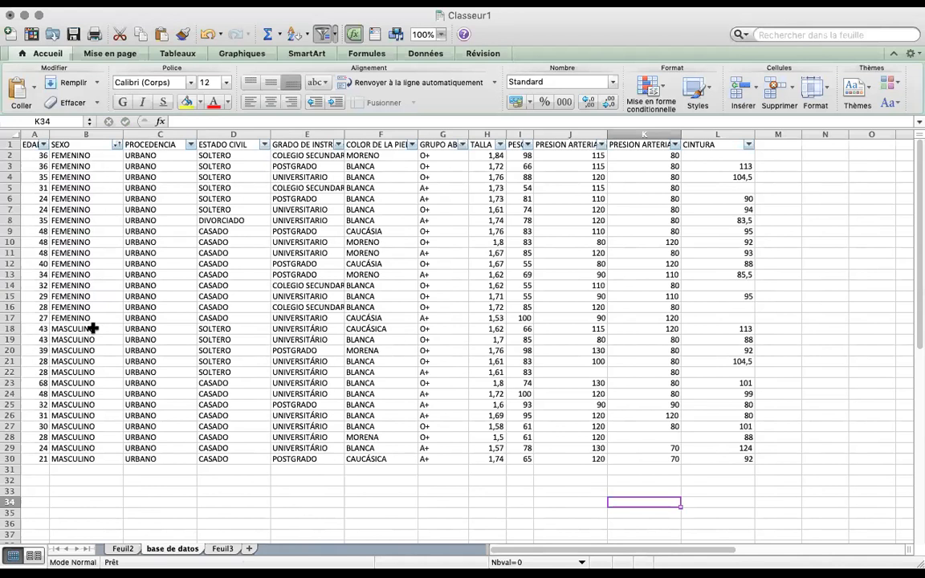
{"action": "left_click_drag", "start_coordinate": [93, 328], "coordinate": [94, 461]}
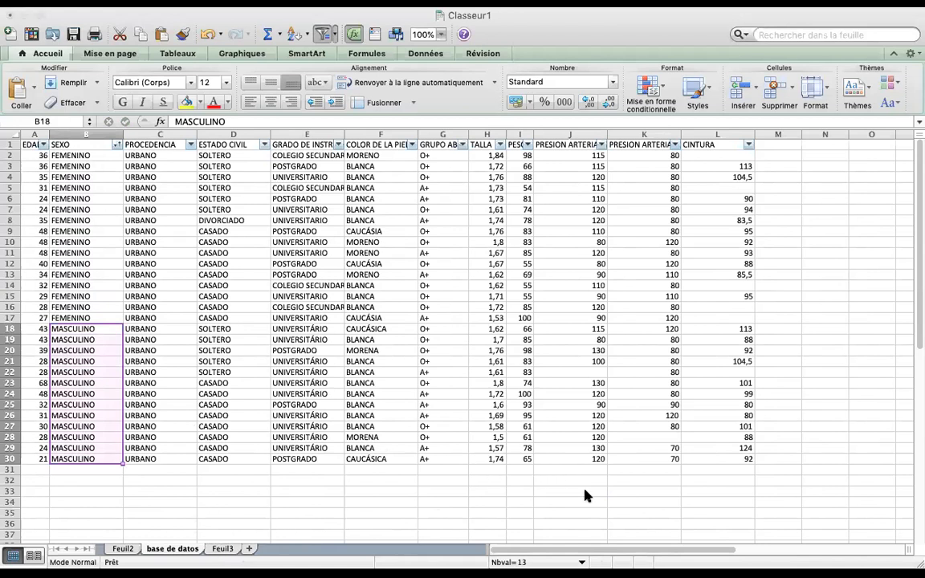
{"action": "left_click", "coordinate": [220, 549]}
{"action": "type", "text": "13"}
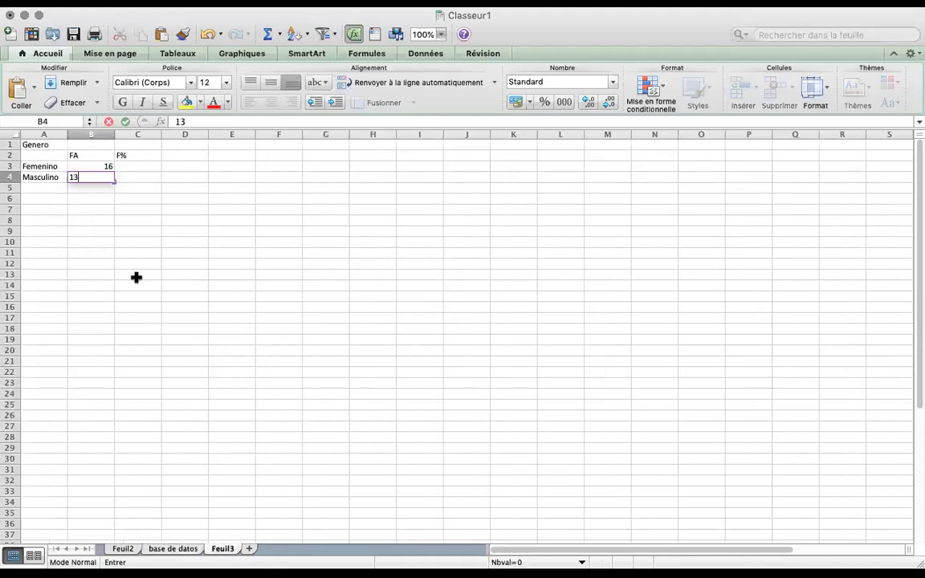
{"action": "key", "text": "Return"}
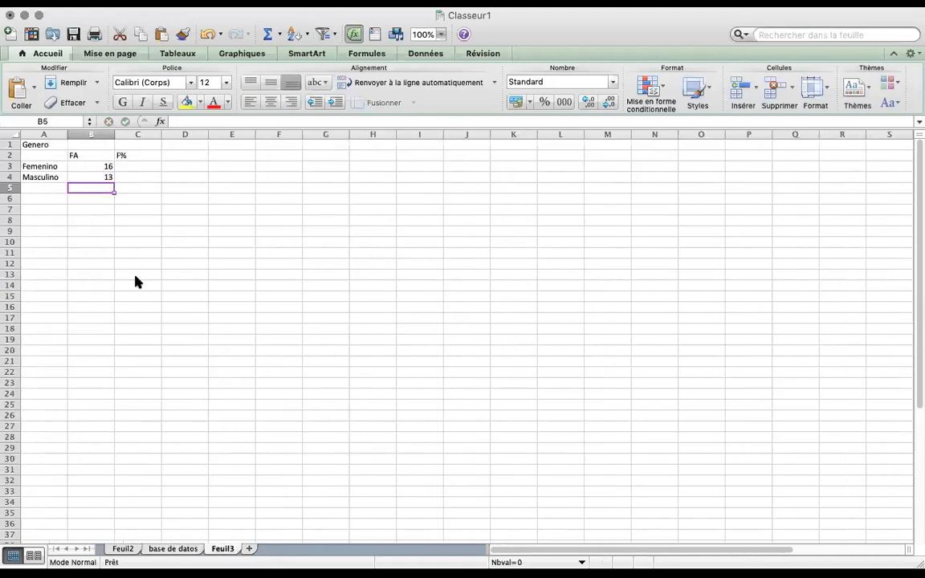
Total the FA column in cell B5 with the AutoSum formula =SOMME(B3:B4)
{"action": "left_click", "coordinate": [269, 35]}
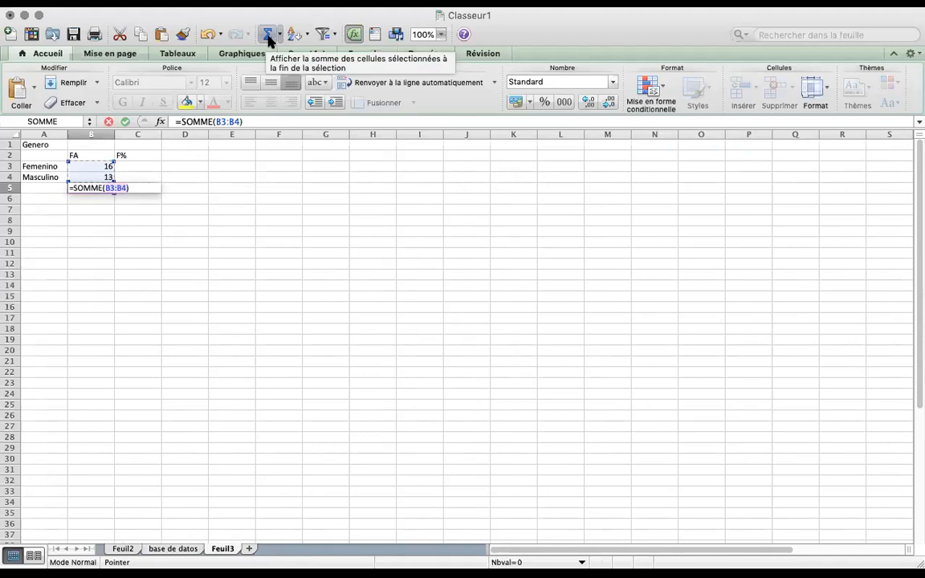
{"action": "key", "text": "Return"}
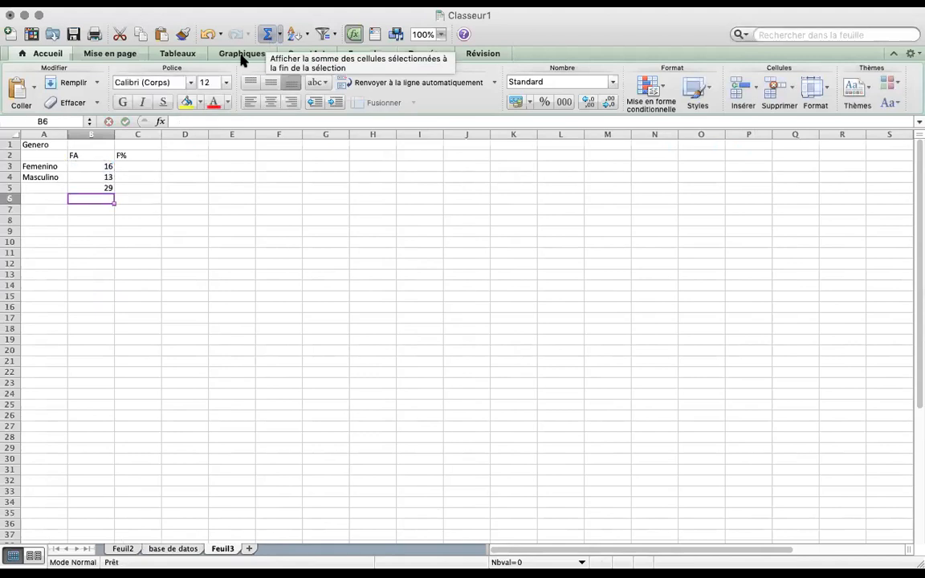
Calculate the Femenino percentage in cell C3 with the formula =B3/B5*100
{"action": "left_click", "coordinate": [142, 164]}
{"action": "type", "text": "="}
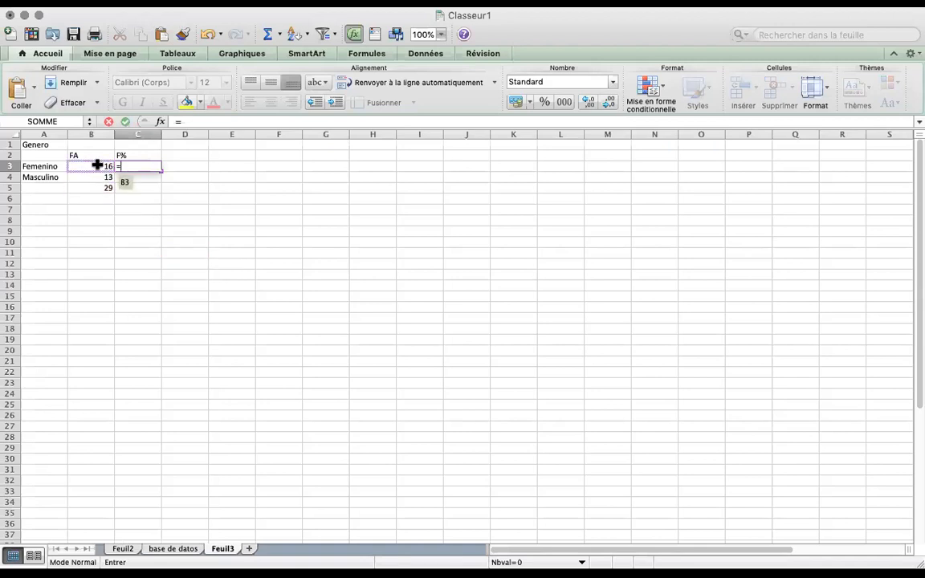
{"action": "left_click", "coordinate": [97, 164]}
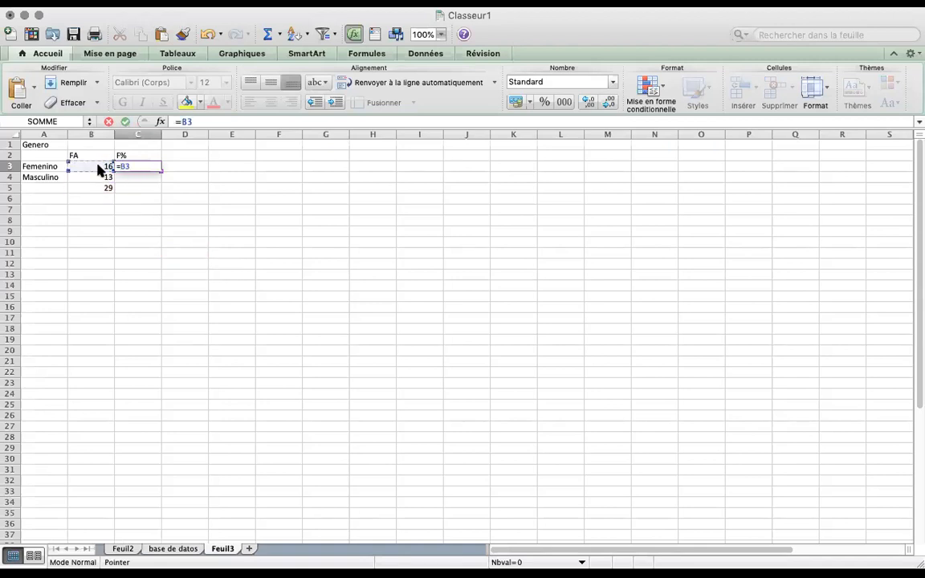
{"action": "type", "text": "/"}
{"action": "left_click", "coordinate": [91, 186]}
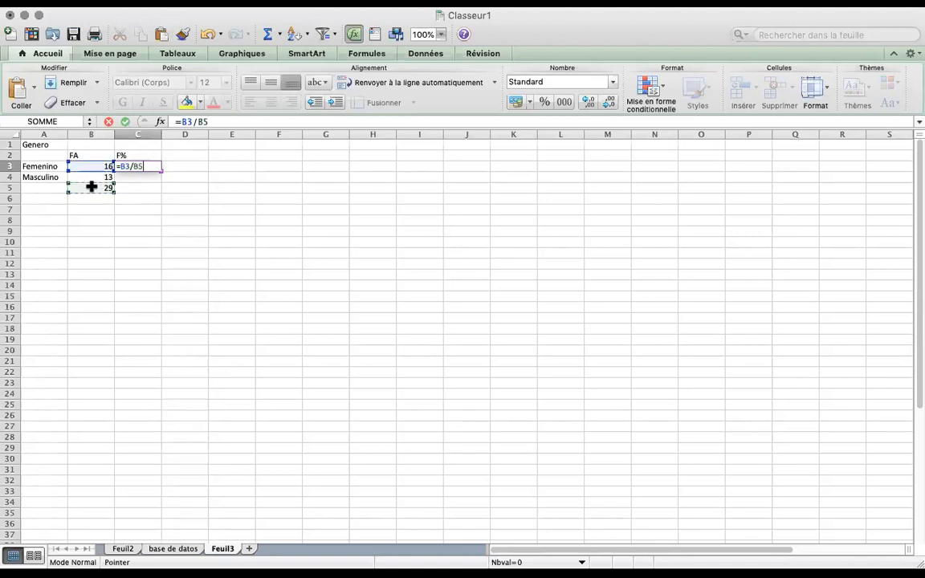
{"action": "type", "text": "*100"}
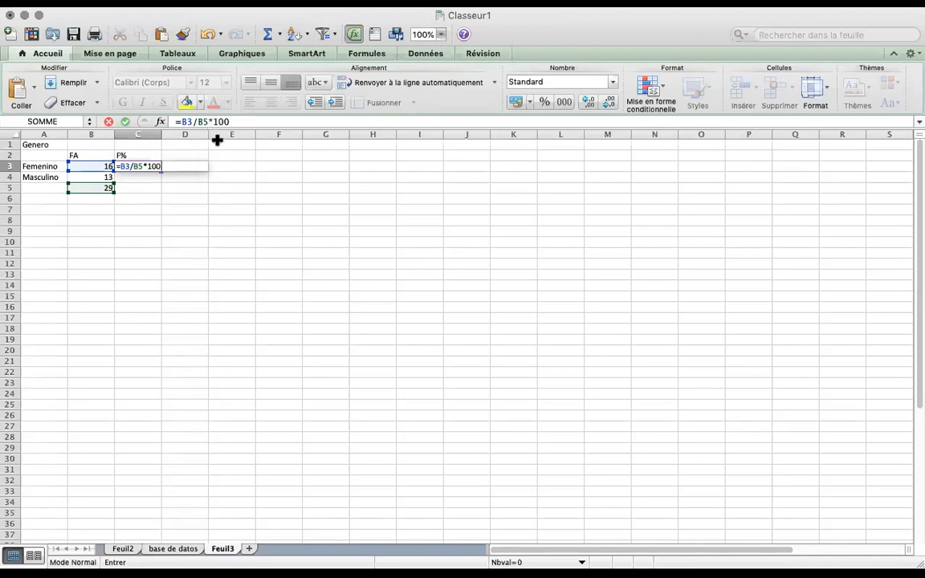
{"action": "key", "text": "Return"}
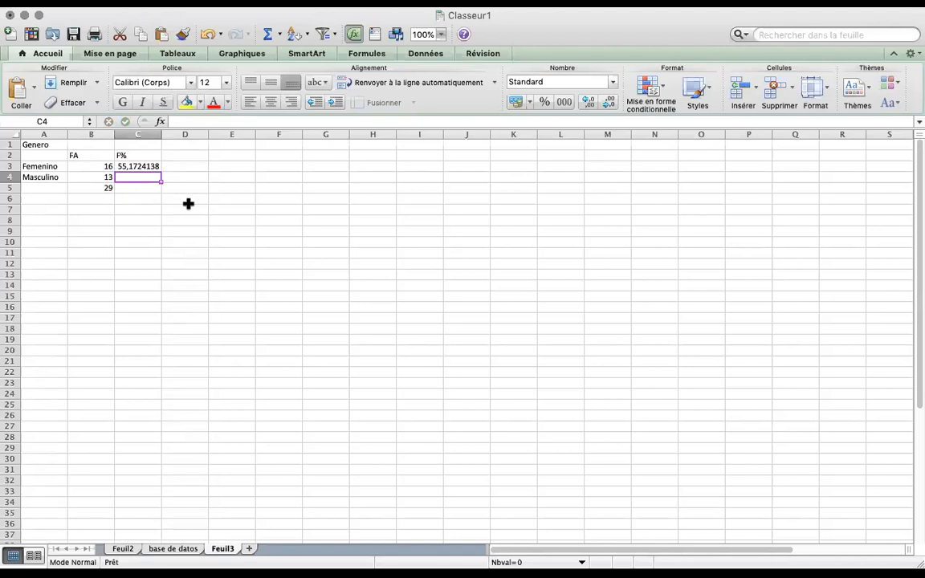
Calculate the Masculino percentage in cell C4 with =B4/B5*100 and total the F% column in cell C5 with AutoSum
{"action": "type", "text": "="}
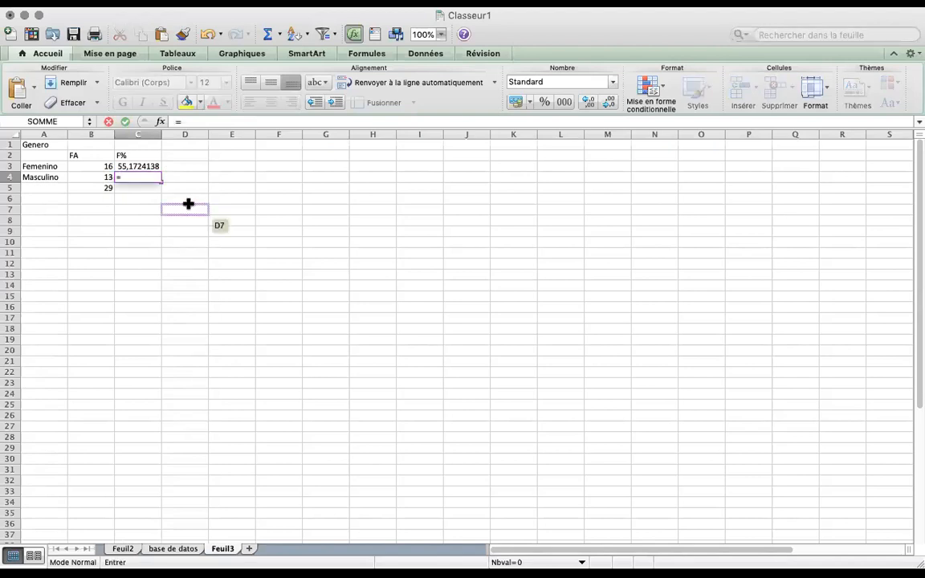
{"action": "left_click", "coordinate": [98, 178]}
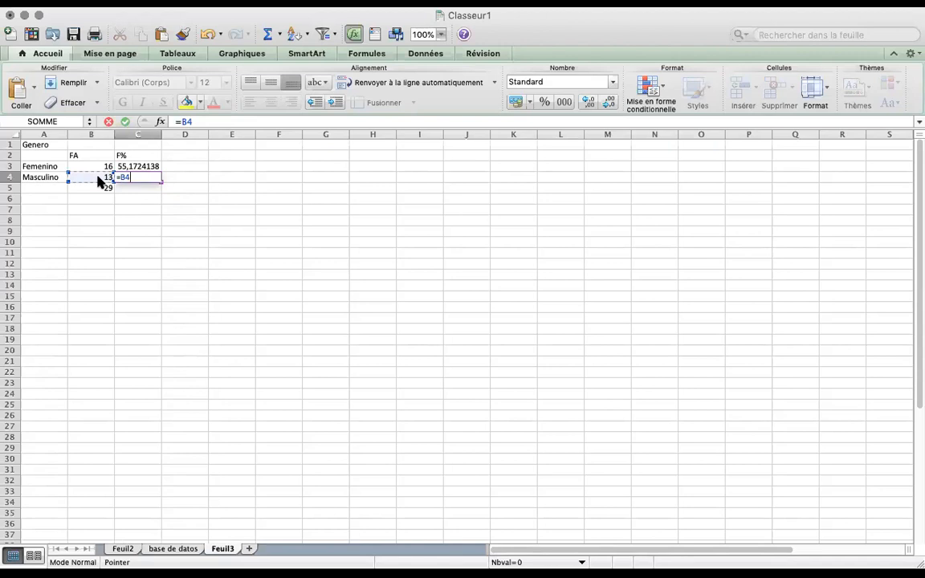
{"action": "type", "text": "/"}
{"action": "left_click", "coordinate": [97, 188]}
{"action": "type", "text": "*100"}
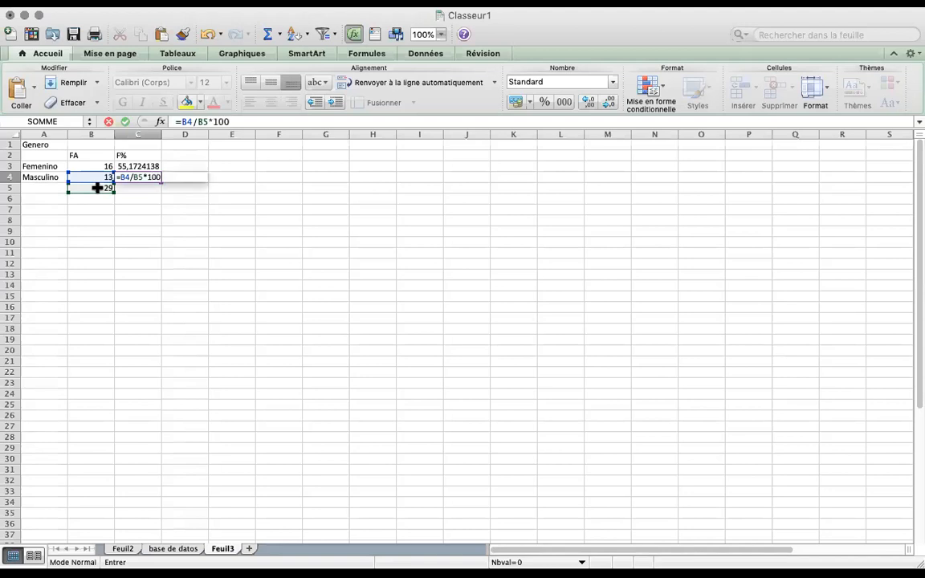
{"action": "key", "text": "Return"}
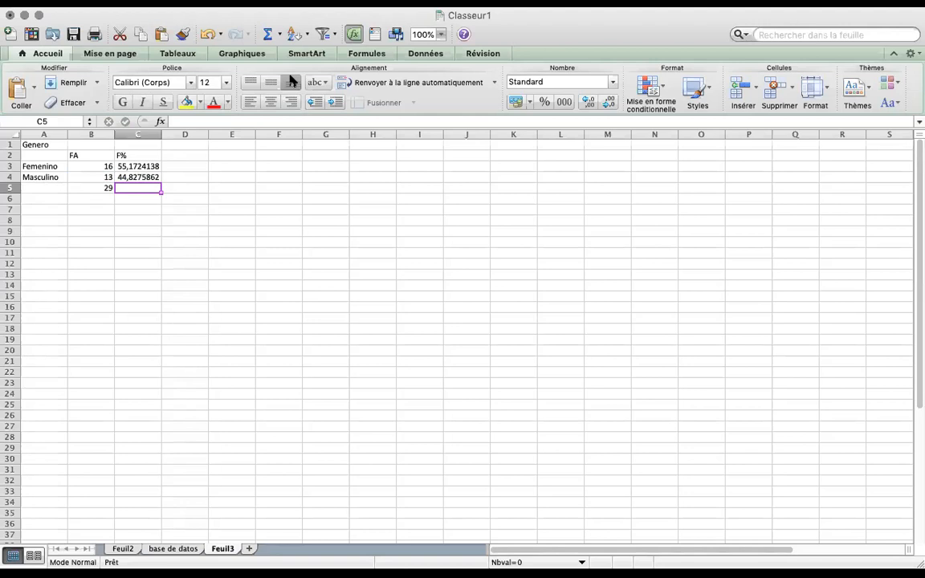
{"action": "left_click", "coordinate": [268, 35]}
{"action": "key", "text": "Return"}
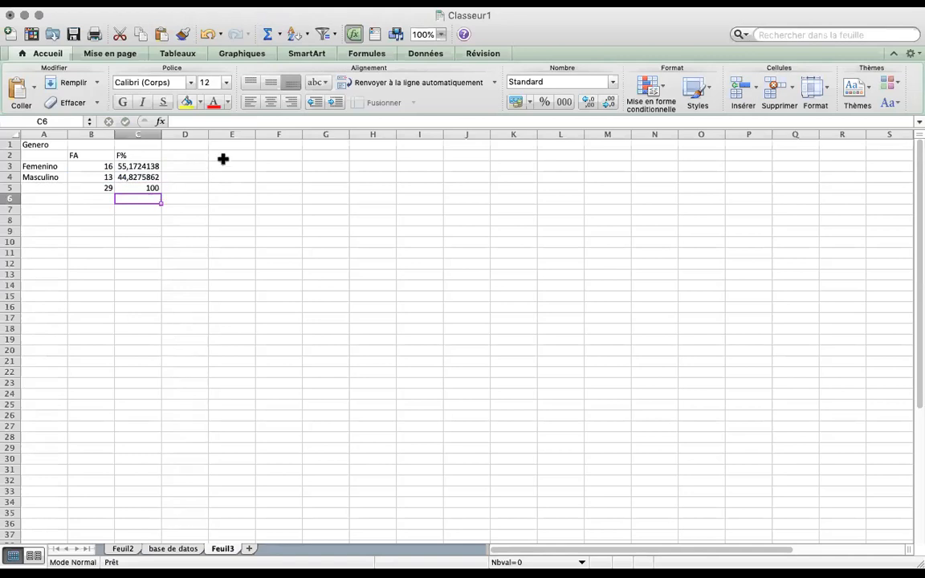
Format the Femenino and Masculino percentages in C3:C4 to show two decimal places
{"action": "left_click", "coordinate": [144, 167]}
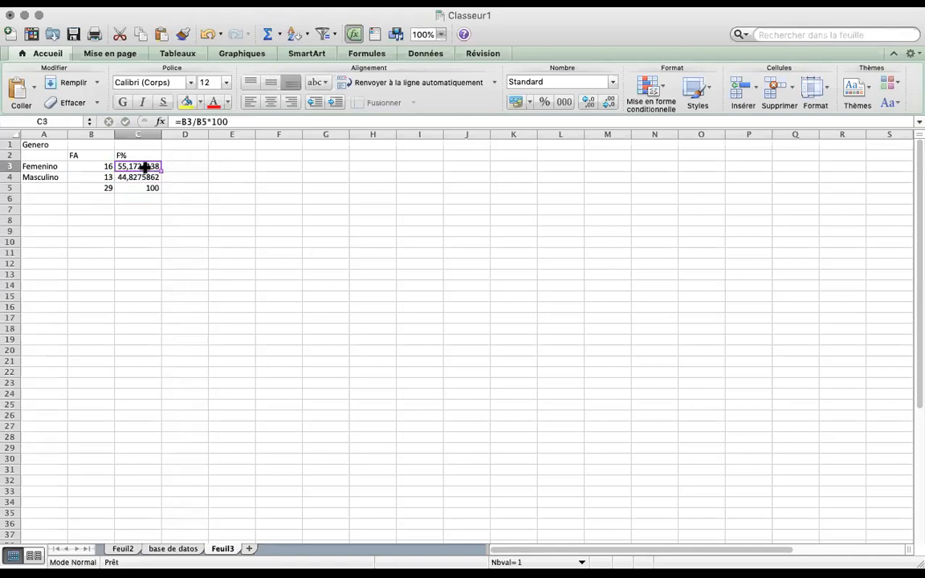
{"action": "left_click_drag", "start_coordinate": [144, 166], "coordinate": [145, 173]}
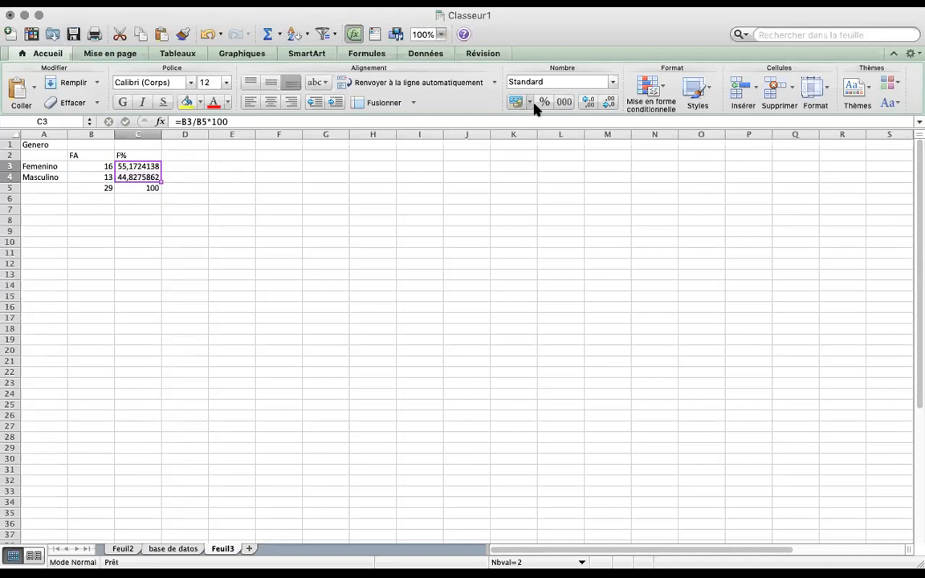
{"action": "left_click", "coordinate": [592, 104]}
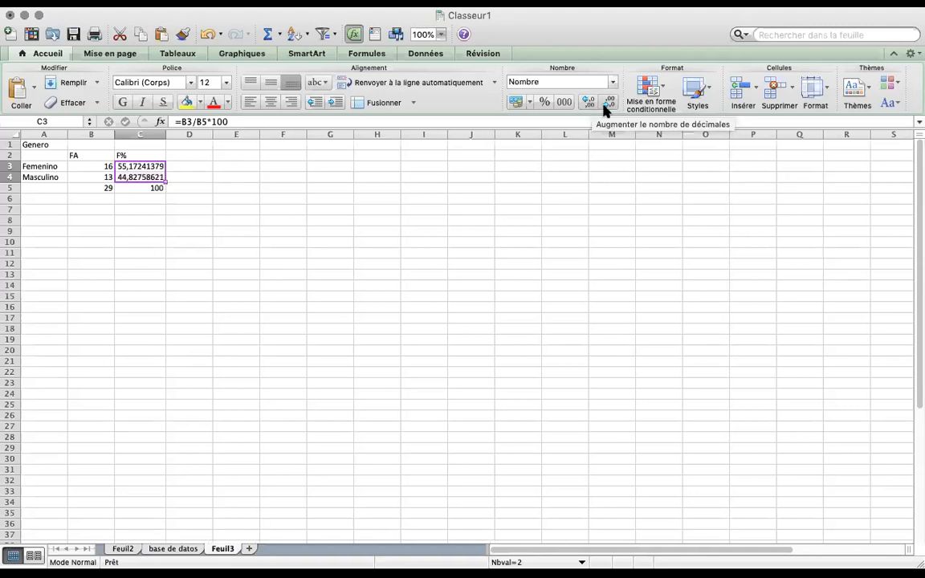
{"action": "left_click", "coordinate": [607, 106]}
{"action": "left_click", "coordinate": [607, 106]}
{"action": "left_click", "coordinate": [607, 106]}
{"action": "left_click", "coordinate": [607, 106]}
{"action": "left_click", "coordinate": [607, 106]}
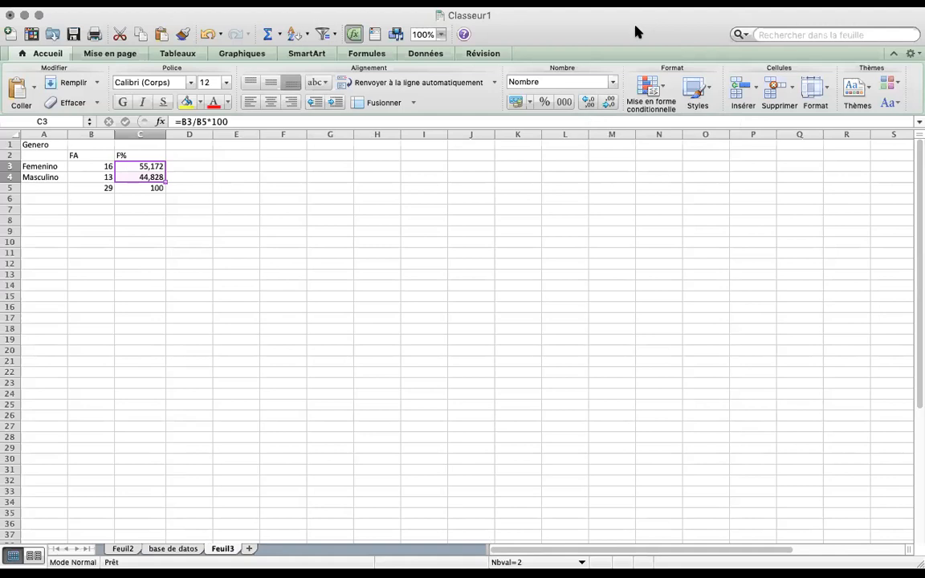
{"action": "left_click", "coordinate": [607, 106]}
{"action": "left_click", "coordinate": [587, 102]}
{"action": "left_click", "coordinate": [608, 100]}
{"action": "left_click", "coordinate": [179, 222]}
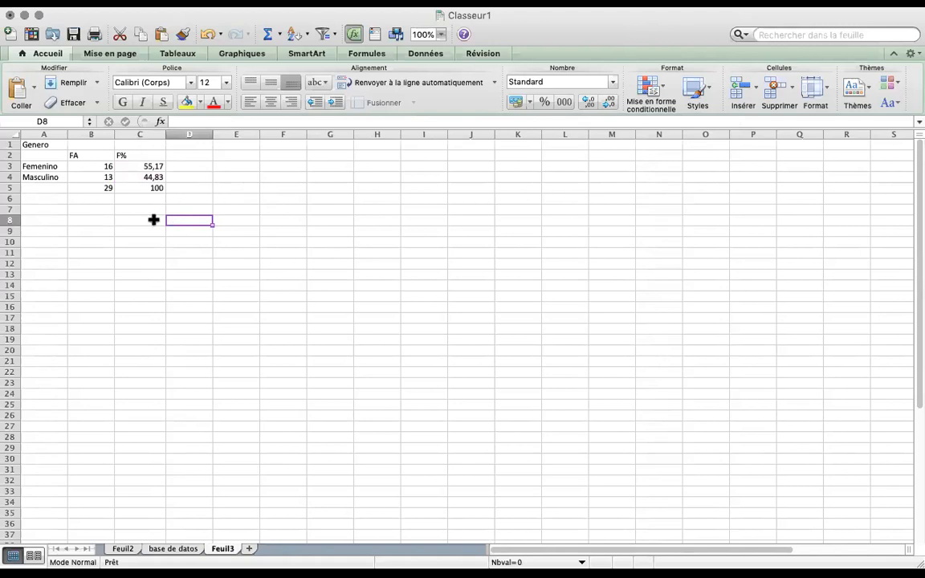
{"action": "left_click", "coordinate": [138, 244]}
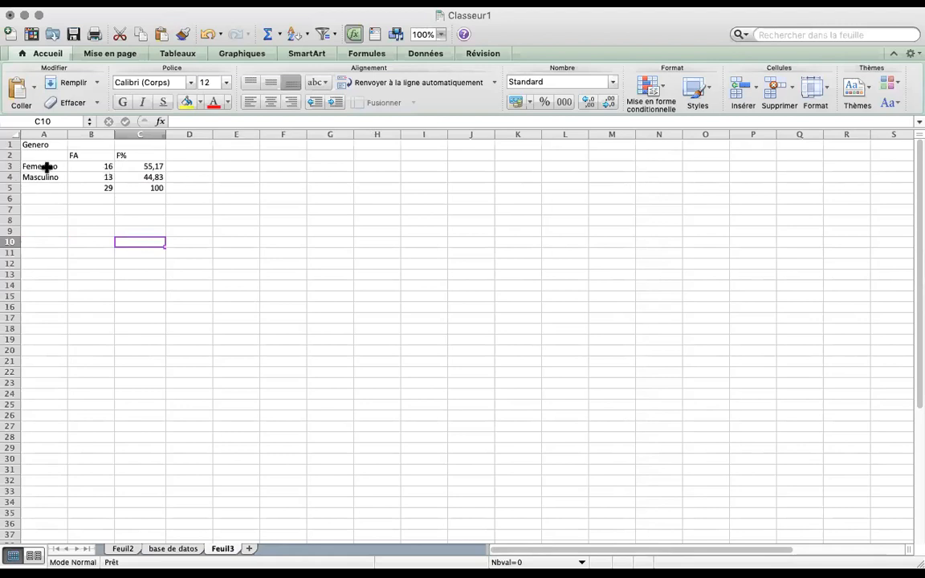
Center the contents of the gender rows A3:C4, the headers B2:C2 and the totals B5:C5
{"action": "left_click_drag", "start_coordinate": [42, 166], "coordinate": [141, 170]}
{"action": "left_click", "coordinate": [272, 103]}
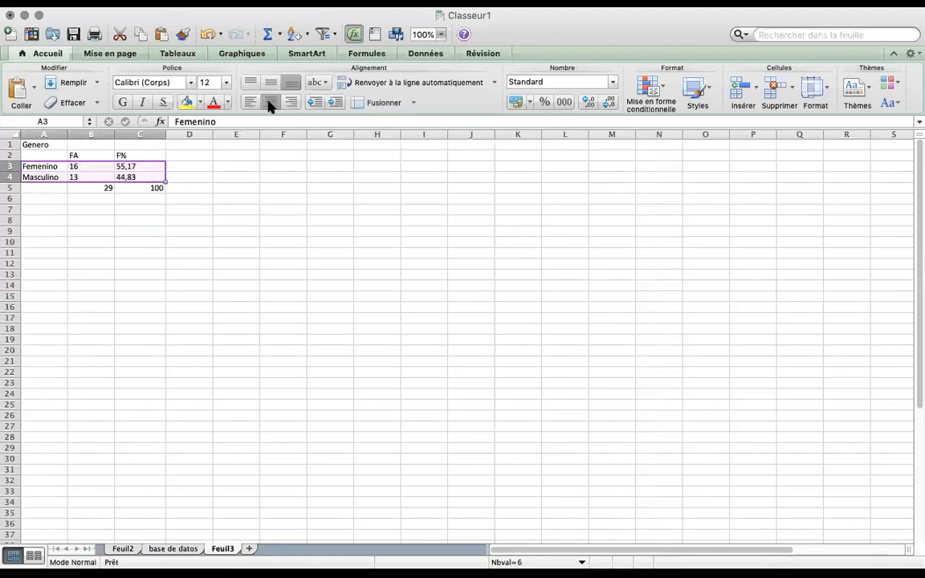
{"action": "left_click_drag", "start_coordinate": [91, 155], "coordinate": [151, 156]}
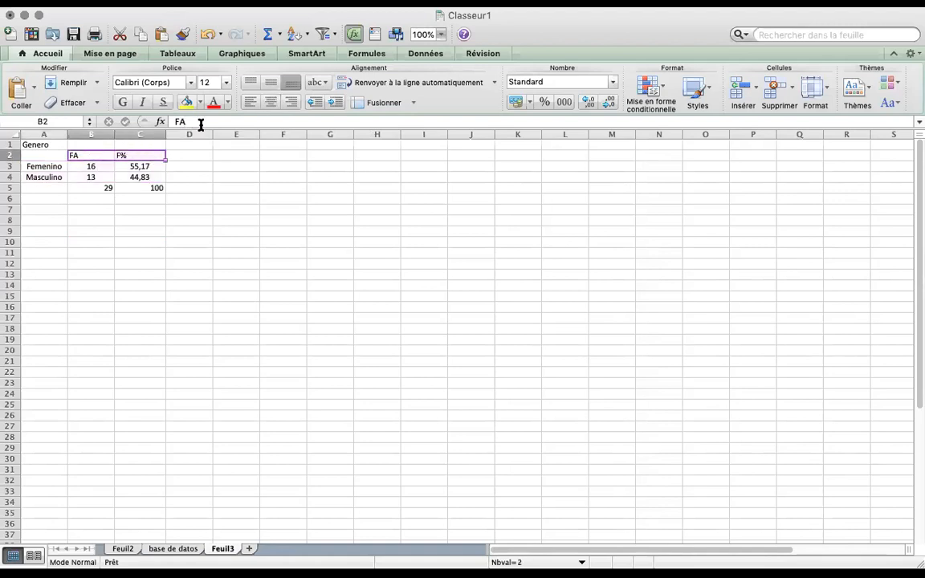
{"action": "left_click", "coordinate": [270, 103]}
{"action": "left_click_drag", "start_coordinate": [95, 188], "coordinate": [151, 189]}
{"action": "left_click", "coordinate": [273, 104]}
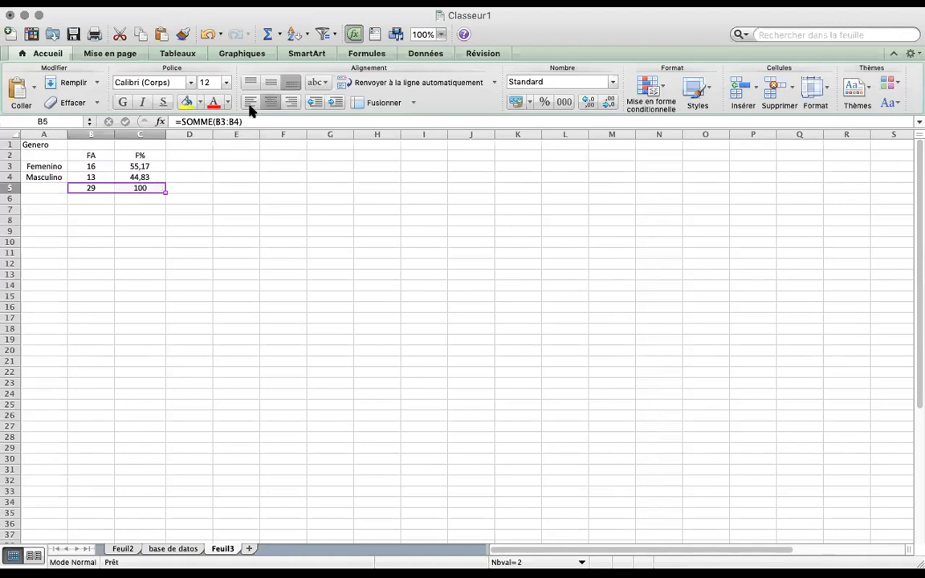
Make the totals in B5:C5, the headers in B2:C2 and the gender labels in A3:A4 bold
{"action": "left_click", "coordinate": [122, 103]}
{"action": "left_click", "coordinate": [95, 154]}
{"action": "key", "text": "shift+Right"}
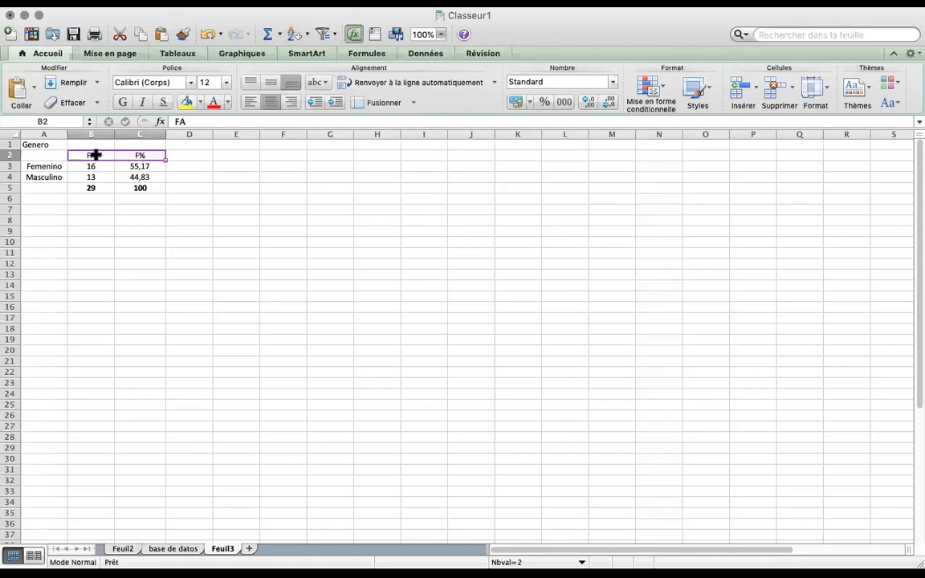
{"action": "left_click", "coordinate": [122, 103]}
{"action": "left_click", "coordinate": [38, 166]}
{"action": "key", "text": "shift+Down"}
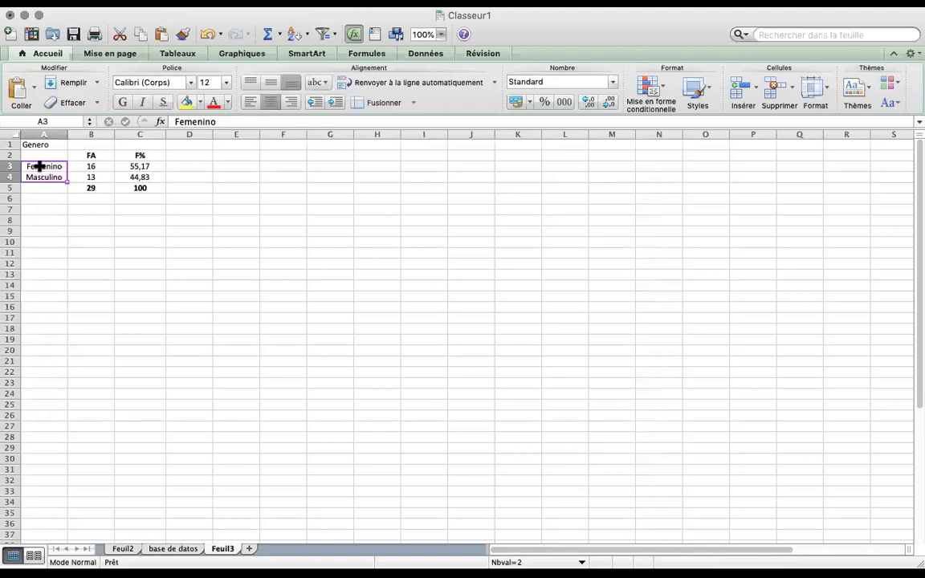
{"action": "left_click", "coordinate": [121, 103]}
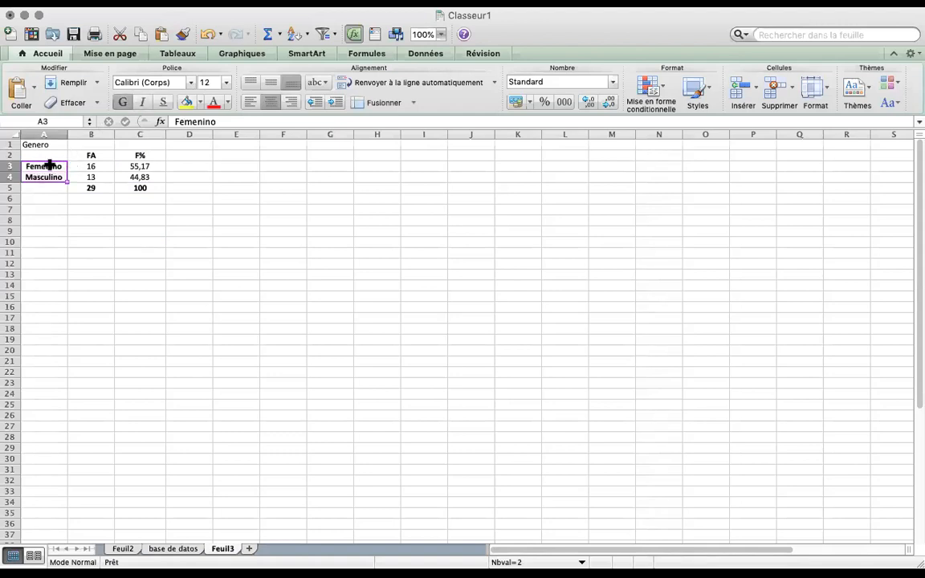
Apply thin solid outline and inside borders to the gender rows A3:C4
{"action": "left_click_drag", "start_coordinate": [50, 165], "coordinate": [114, 171]}
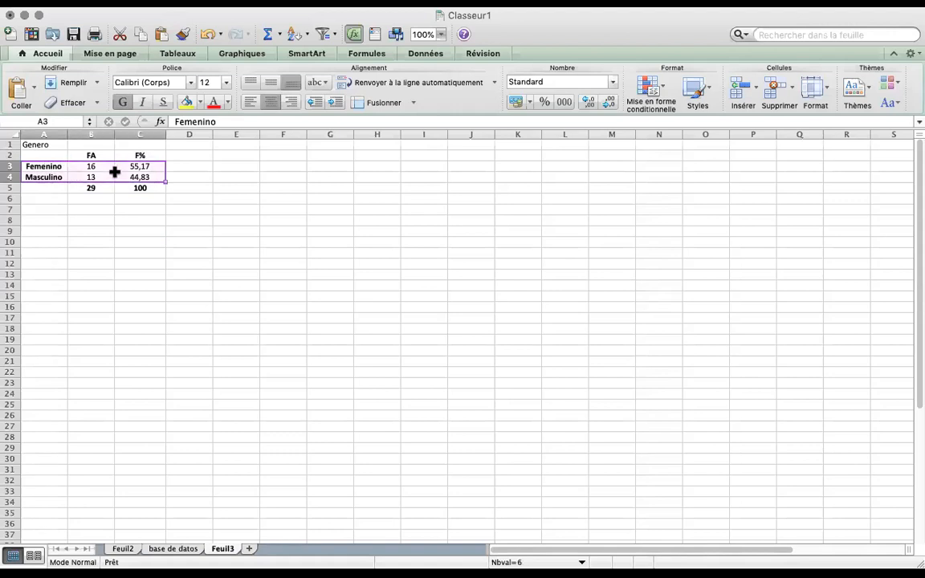
{"action": "right_click", "coordinate": [115, 172]}
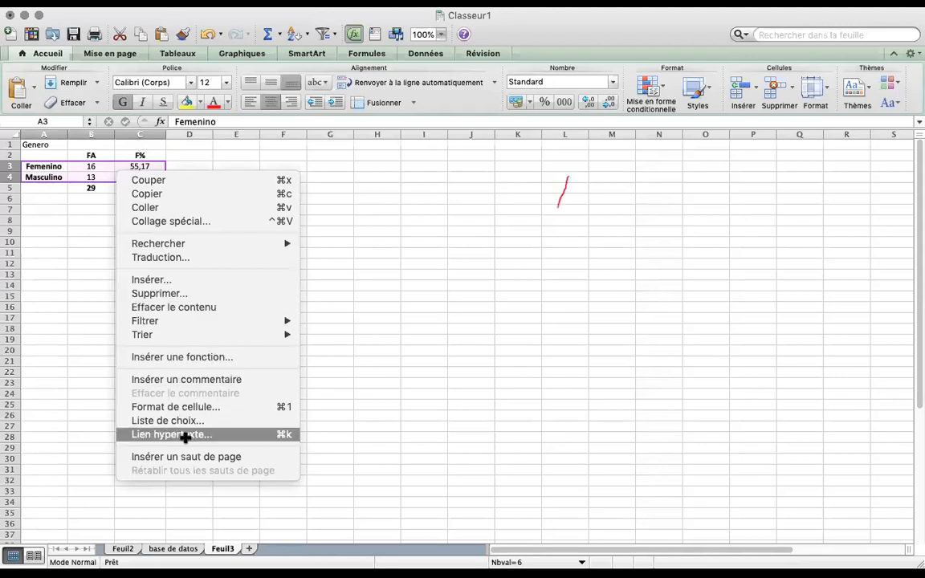
{"action": "left_click", "coordinate": [213, 407]}
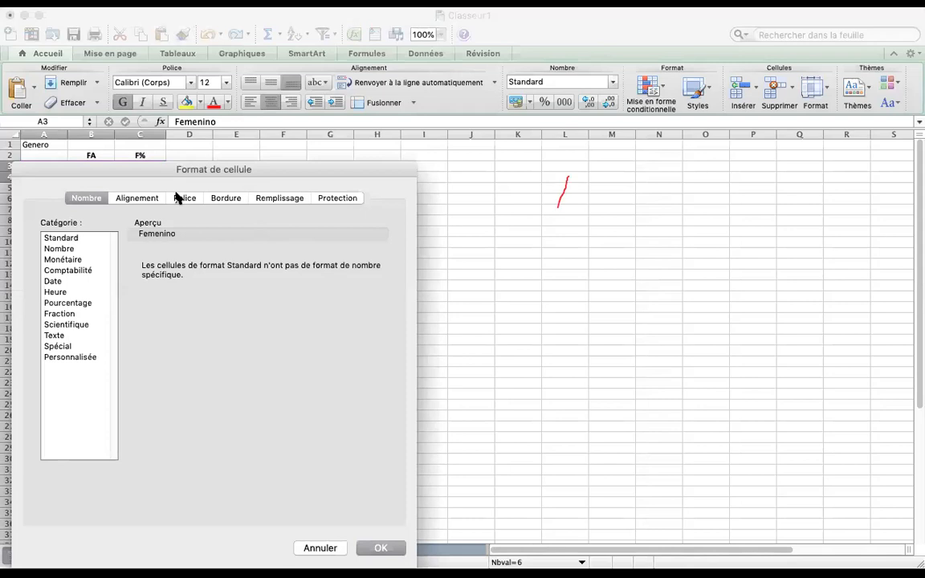
{"action": "left_click", "coordinate": [218, 199]}
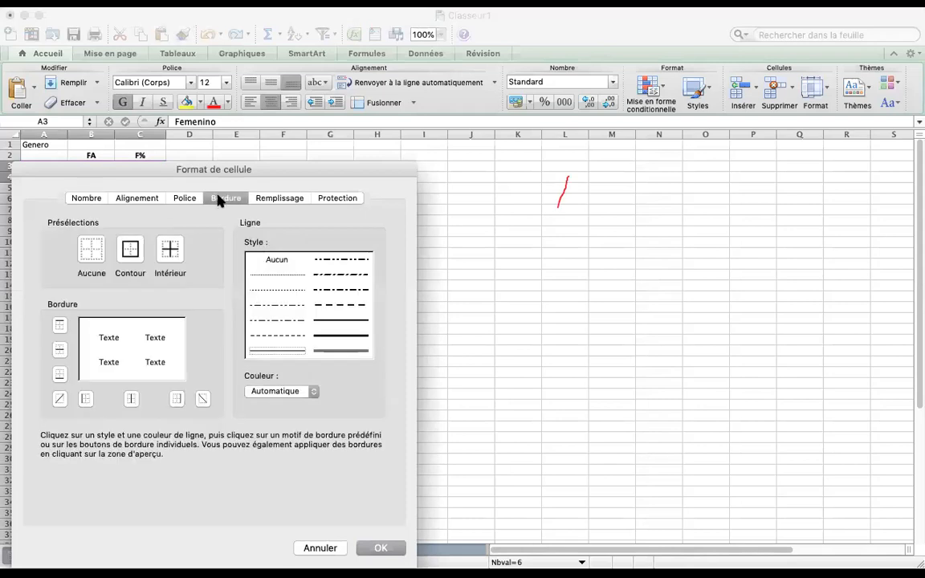
{"action": "left_click", "coordinate": [129, 250]}
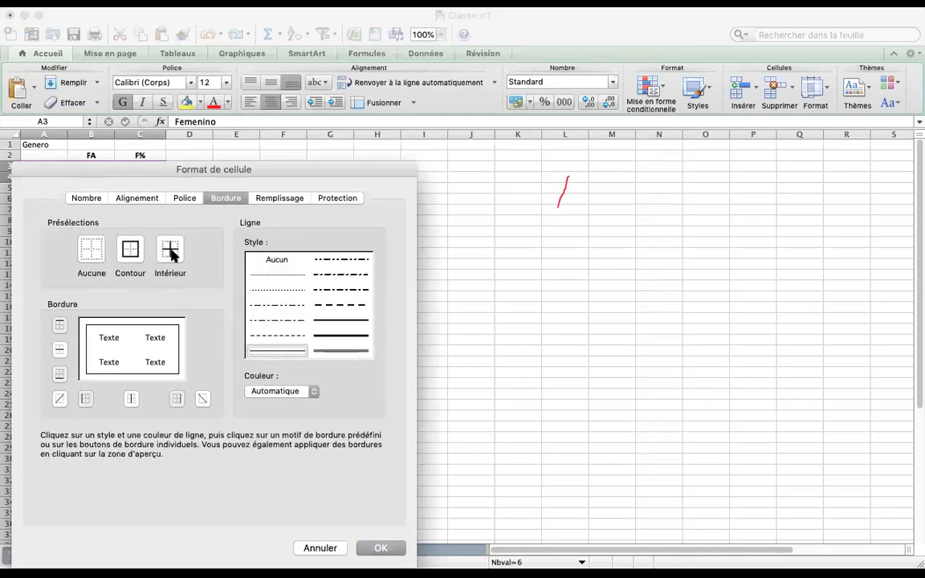
{"action": "left_click", "coordinate": [171, 252]}
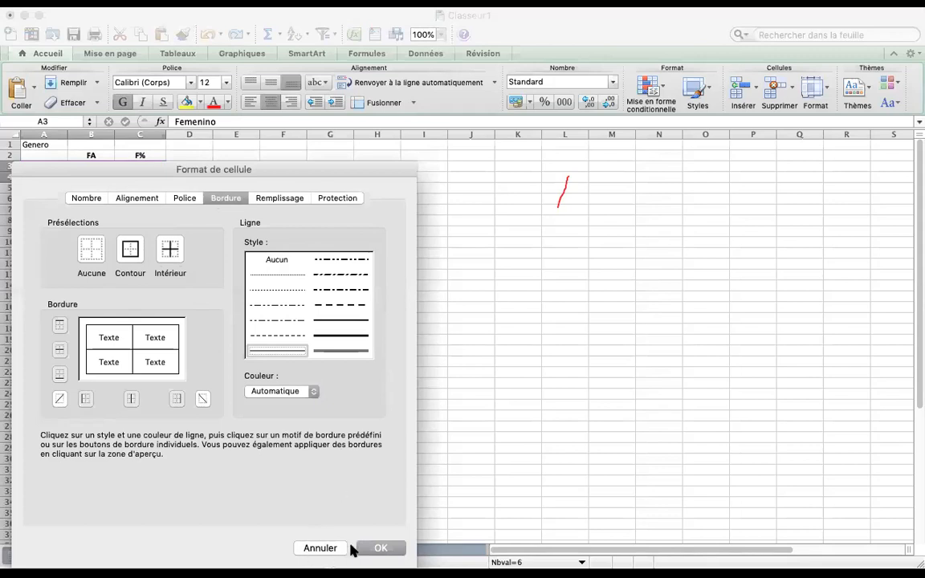
{"action": "left_click", "coordinate": [377, 552]}
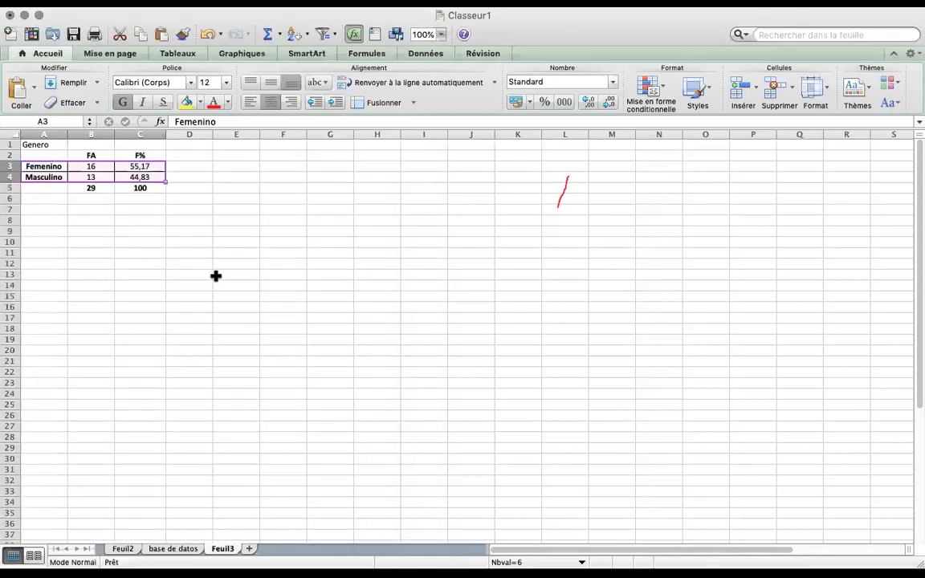
{"action": "left_click", "coordinate": [215, 275]}
Apply thin solid outline and inside borders to the FA and F% header cells B2:C2
{"action": "left_click", "coordinate": [86, 152]}
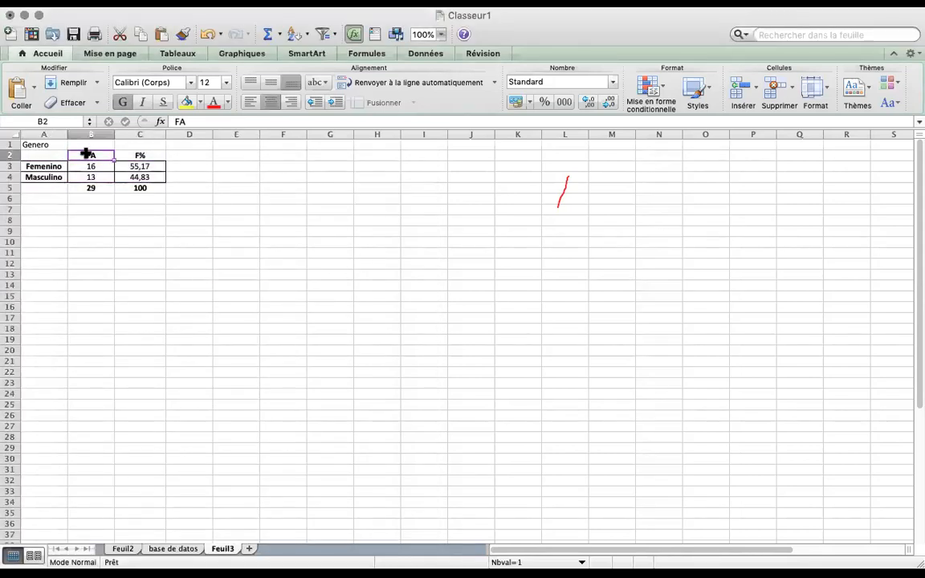
{"action": "key", "text": "shift+Right"}
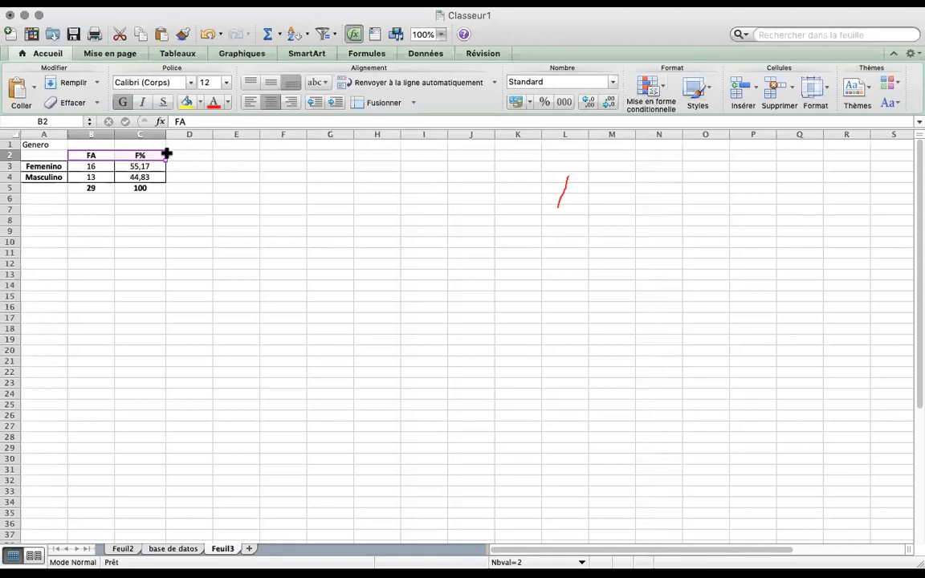
{"action": "right_click", "coordinate": [138, 154]}
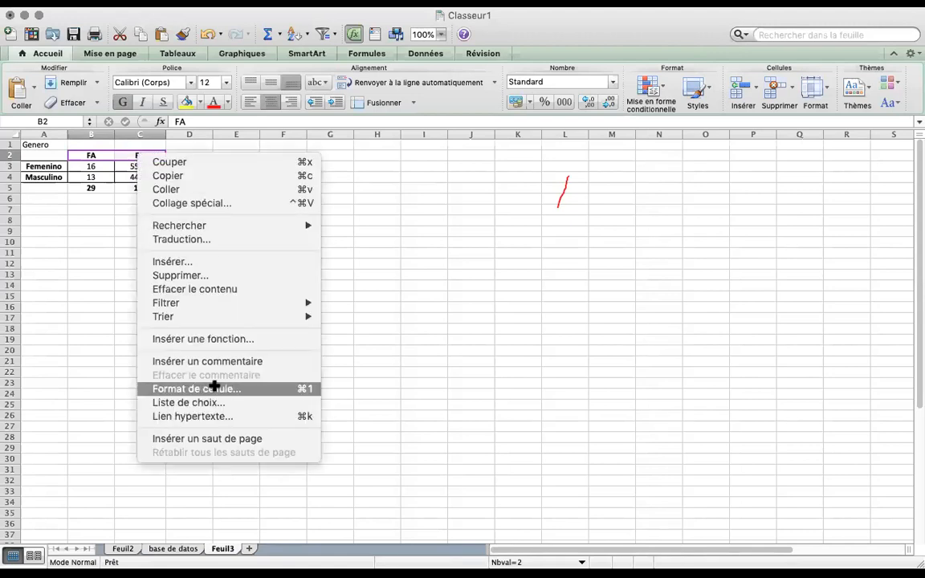
{"action": "left_click", "coordinate": [214, 388]}
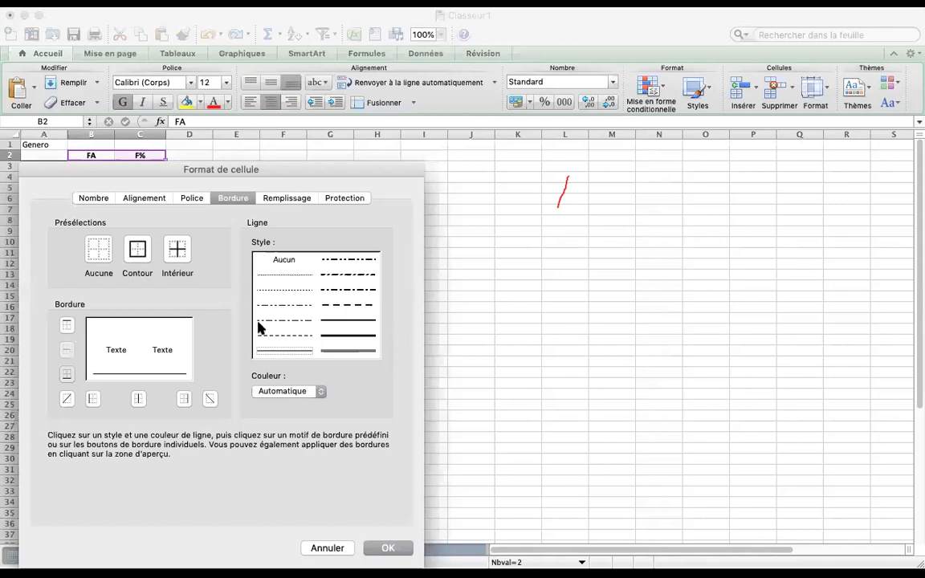
{"action": "left_click", "coordinate": [137, 251]}
{"action": "left_click", "coordinate": [177, 250]}
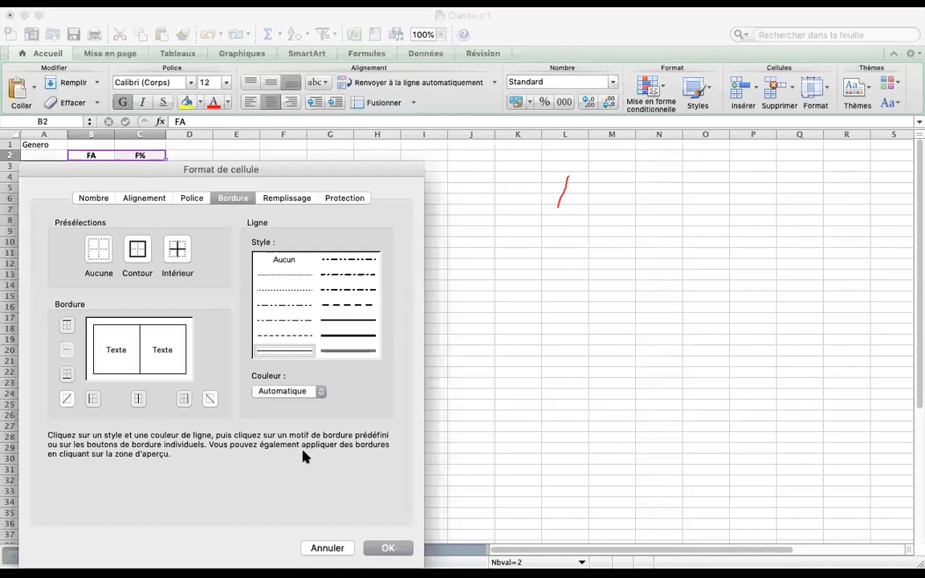
{"action": "key", "text": "Return"}
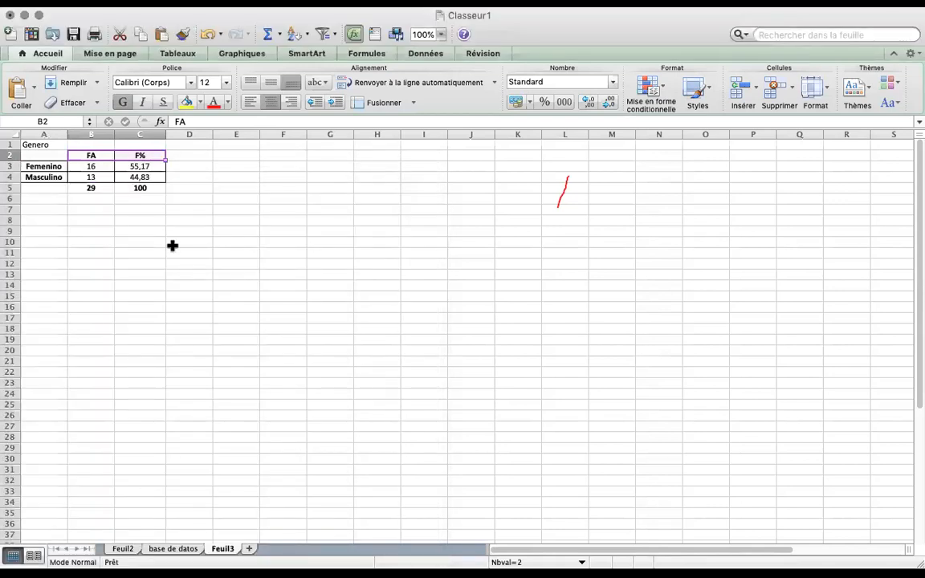
Fill the Femenino row A3:C3 with light red and the Masculino row A4:C4 with light blue
{"action": "left_click", "coordinate": [172, 244]}
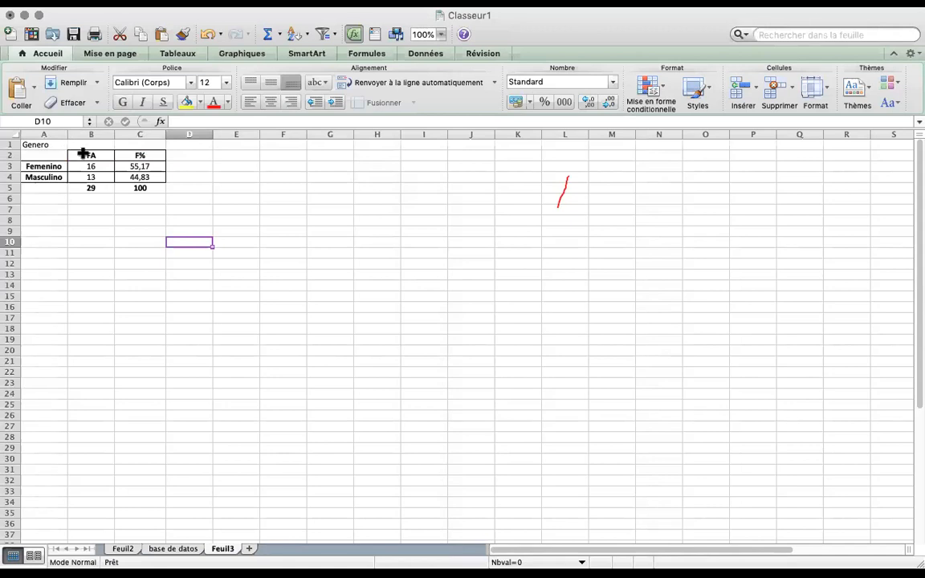
{"action": "left_click_drag", "start_coordinate": [40, 166], "coordinate": [141, 166]}
{"action": "left_click", "coordinate": [200, 102]}
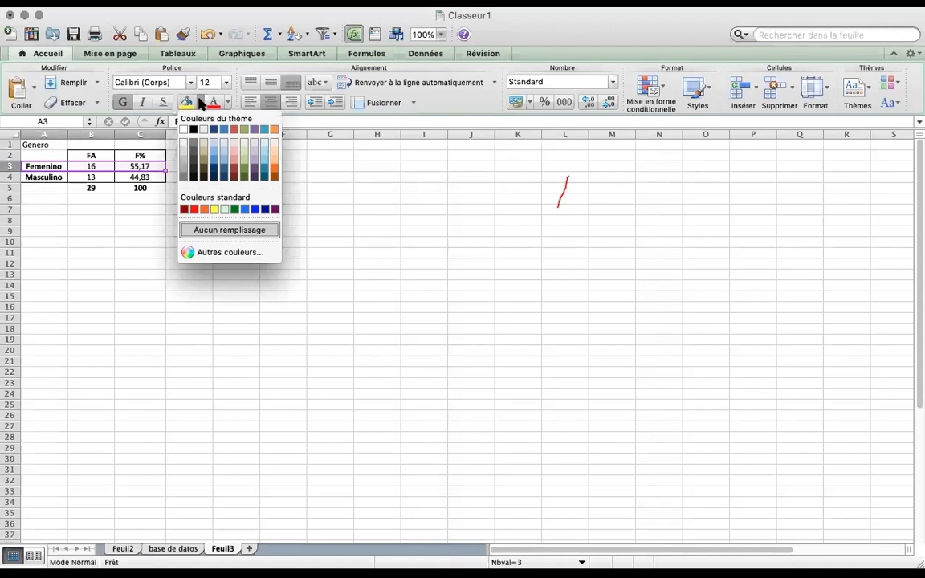
{"action": "left_click", "coordinate": [236, 144]}
{"action": "left_click_drag", "start_coordinate": [33, 177], "coordinate": [135, 176]}
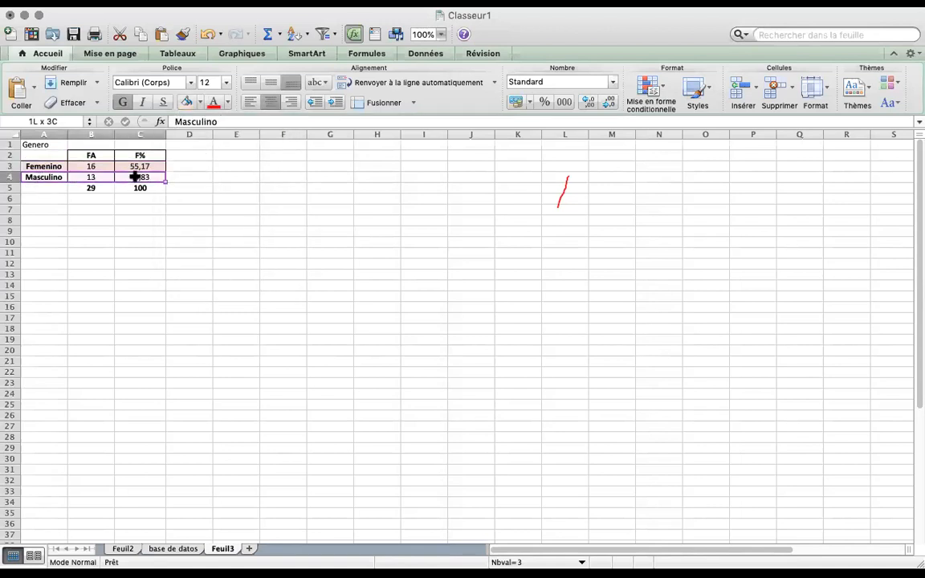
{"action": "left_click", "coordinate": [200, 102]}
{"action": "left_click", "coordinate": [267, 147]}
{"action": "left_click", "coordinate": [201, 238]}
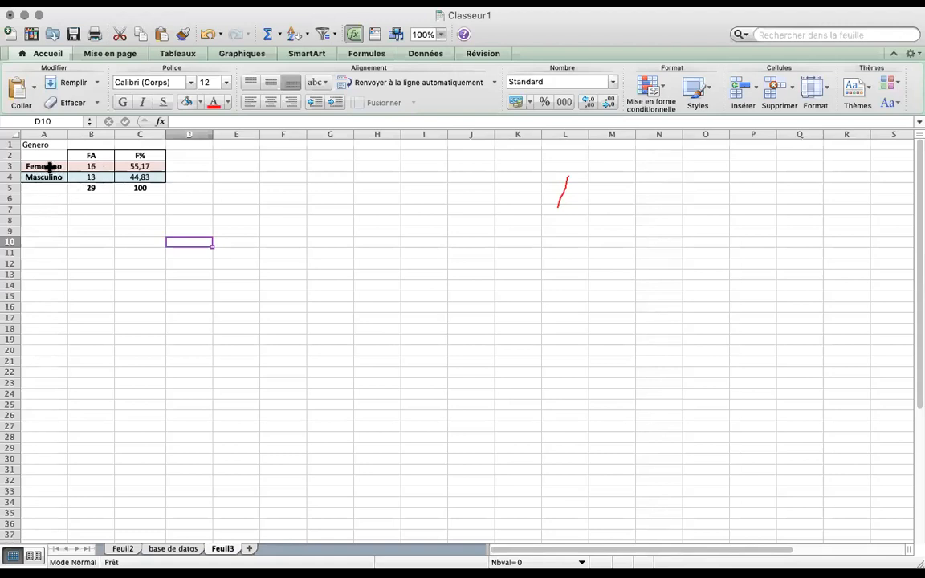
Insert a 3D pie chart of the gender counts in A3:B4 and place it beside the table
{"action": "left_click_drag", "start_coordinate": [50, 166], "coordinate": [86, 177]}
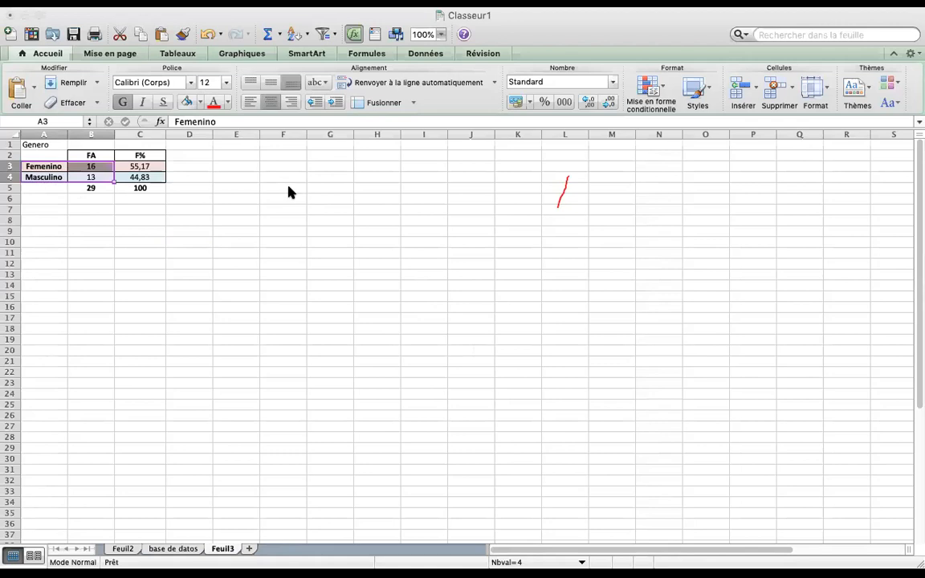
{"action": "left_click", "coordinate": [245, 53]}
{"action": "left_click", "coordinate": [245, 54]}
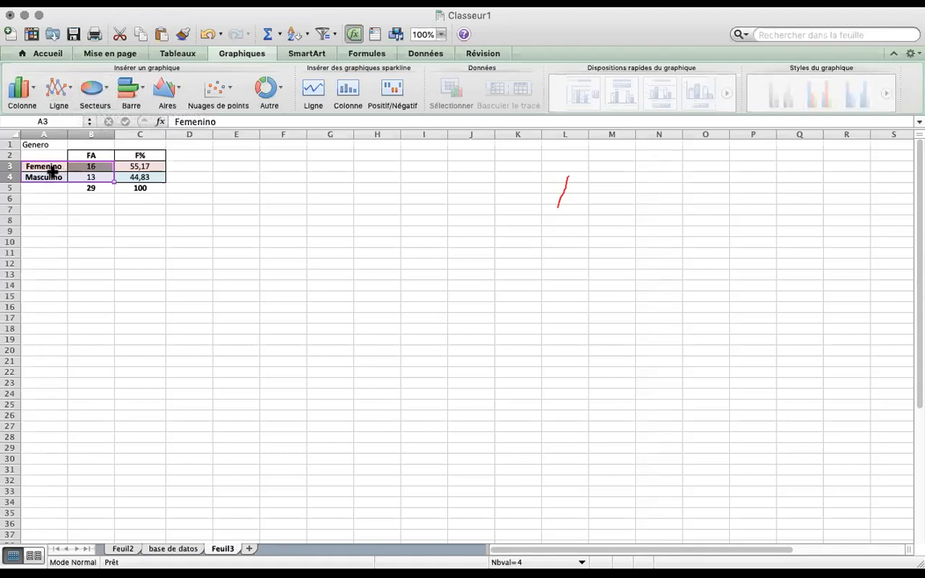
{"action": "left_click", "coordinate": [110, 93]}
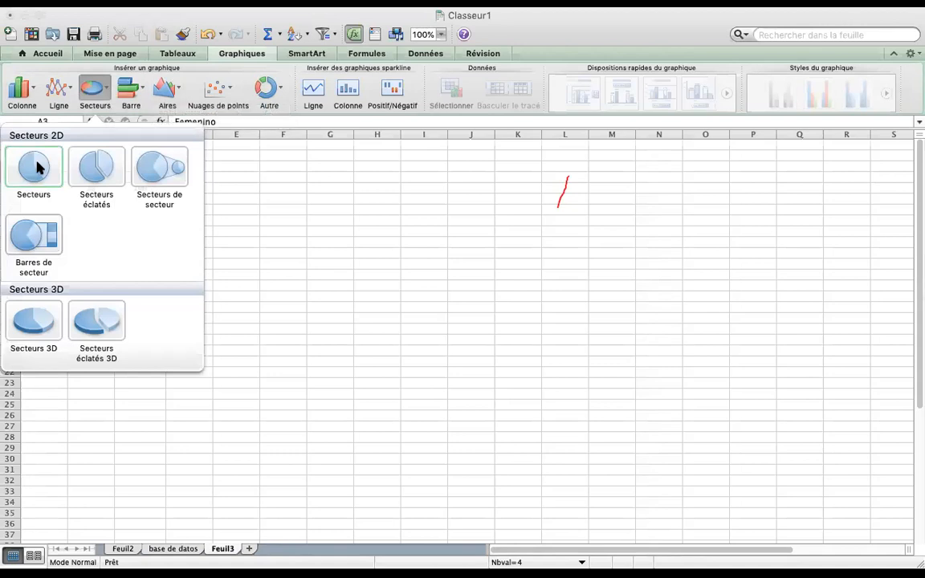
{"action": "left_click", "coordinate": [31, 328]}
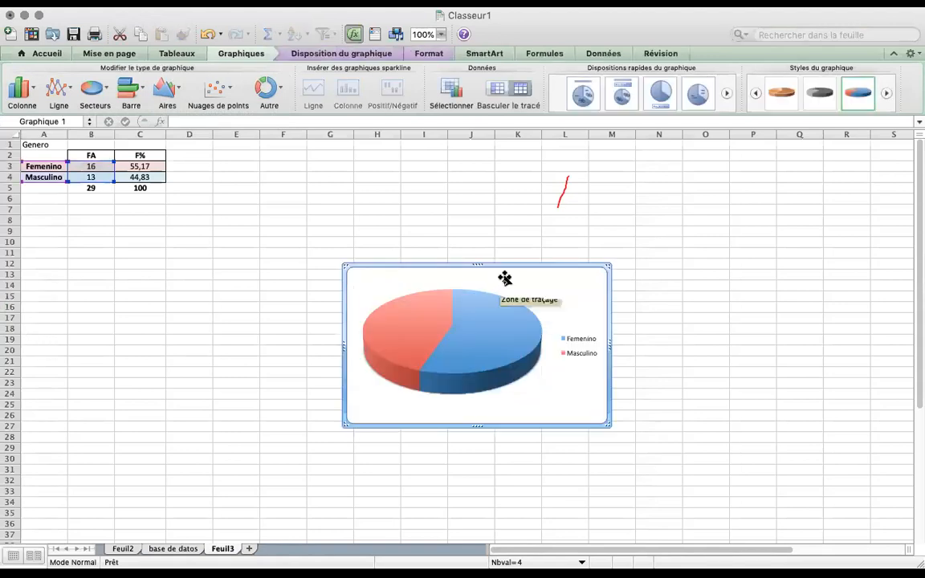
{"action": "left_click_drag", "start_coordinate": [464, 240], "coordinate": [363, 161]}
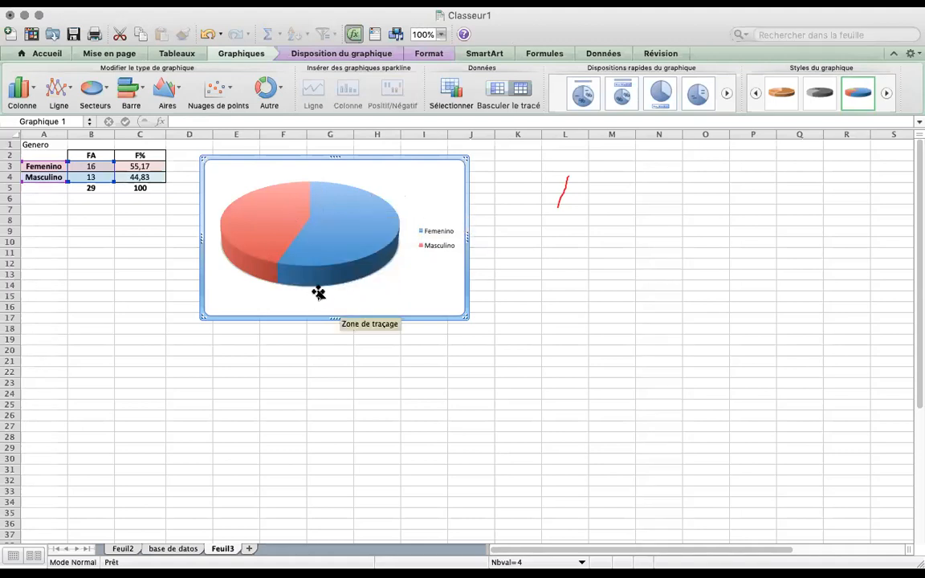
Add data labels showing the values to the pie chart's slices
{"action": "left_click", "coordinate": [361, 57]}
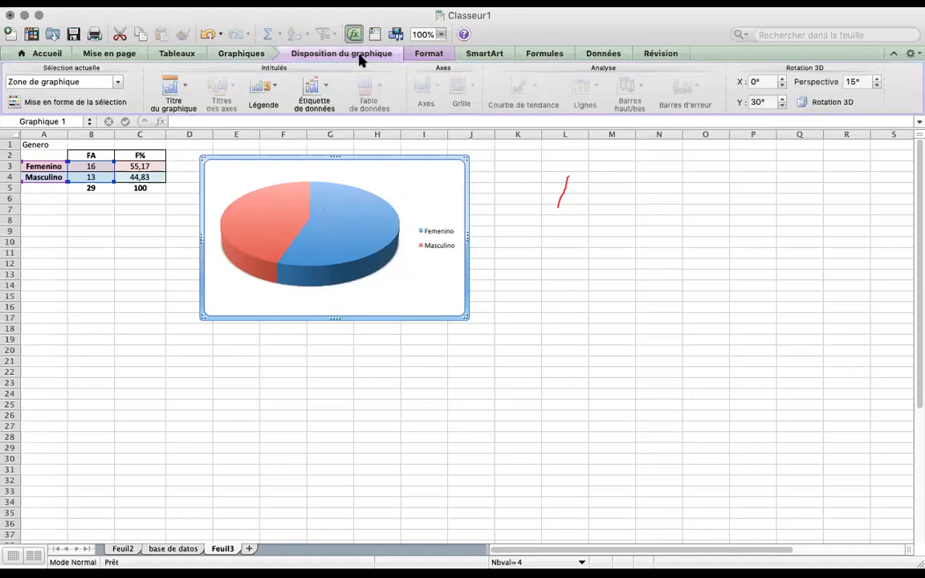
{"action": "left_click", "coordinate": [439, 56]}
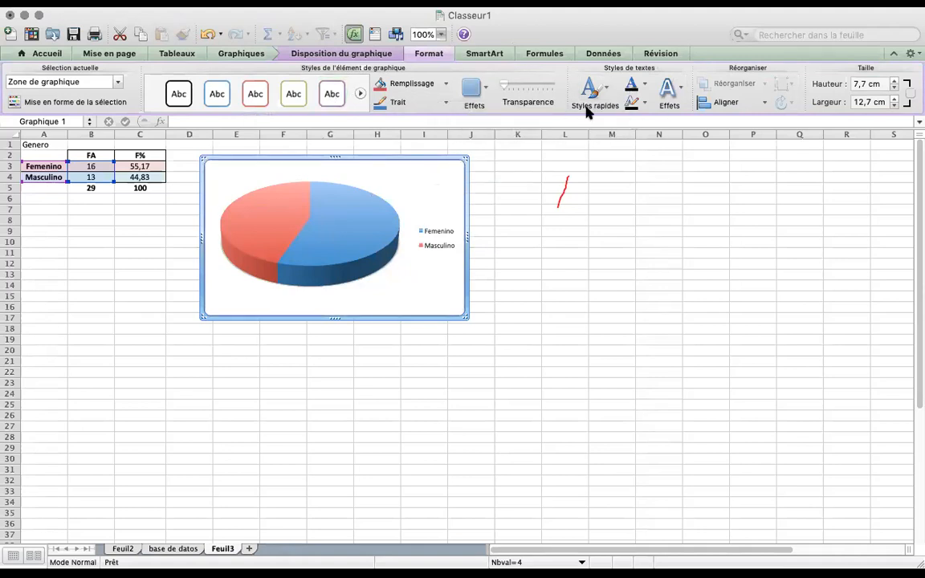
{"action": "left_click", "coordinate": [363, 53]}
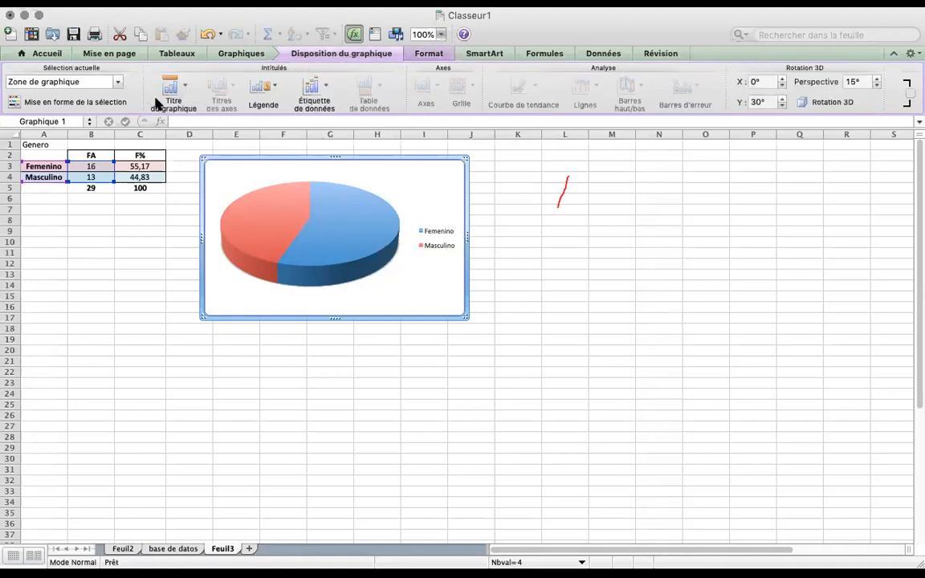
{"action": "left_click", "coordinate": [175, 88]}
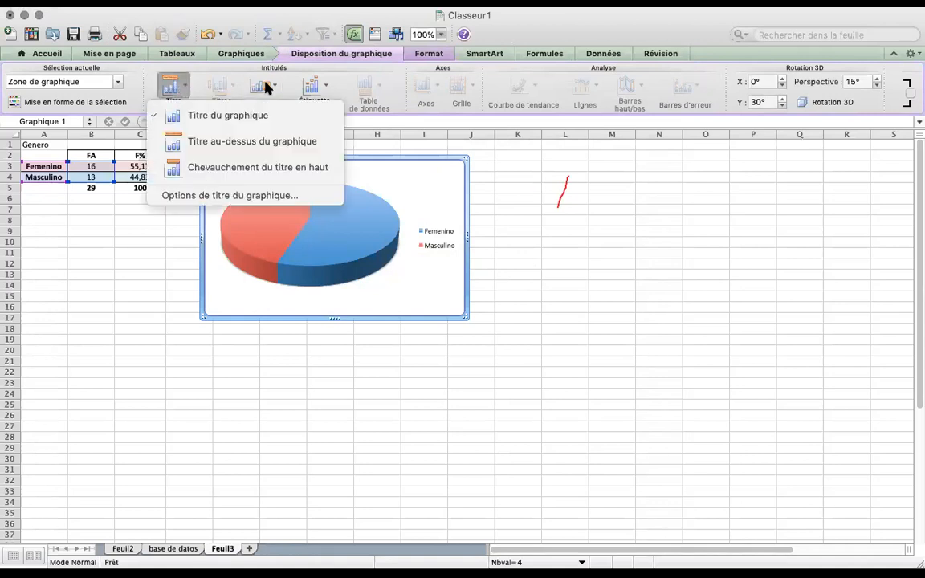
{"action": "left_click", "coordinate": [317, 87]}
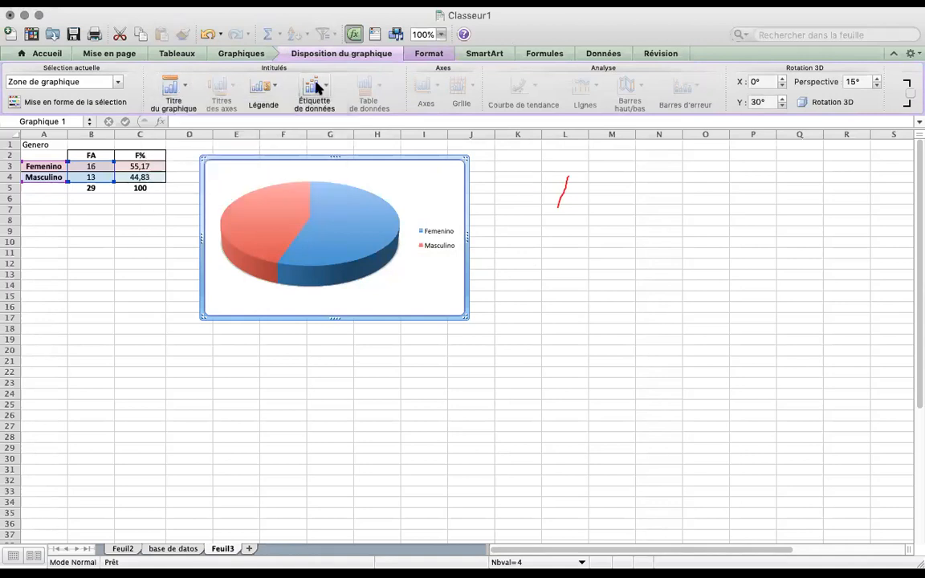
{"action": "left_click", "coordinate": [317, 87]}
{"action": "left_click", "coordinate": [375, 145]}
{"action": "mouse_move", "coordinate": [249, 215]}
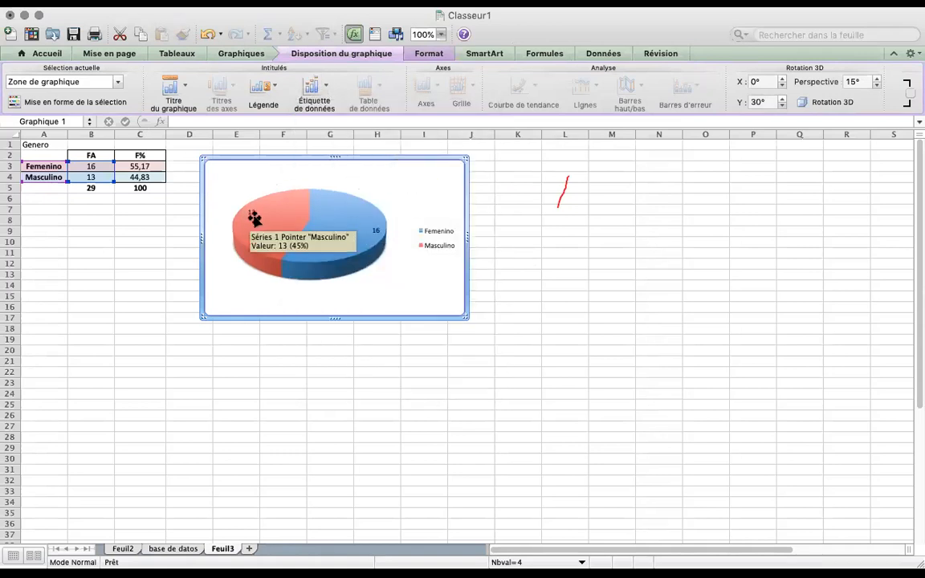
Change the pie chart's data labels to percentages and move the chart slightly farther from the table, starting around column E
{"action": "left_click", "coordinate": [322, 96]}
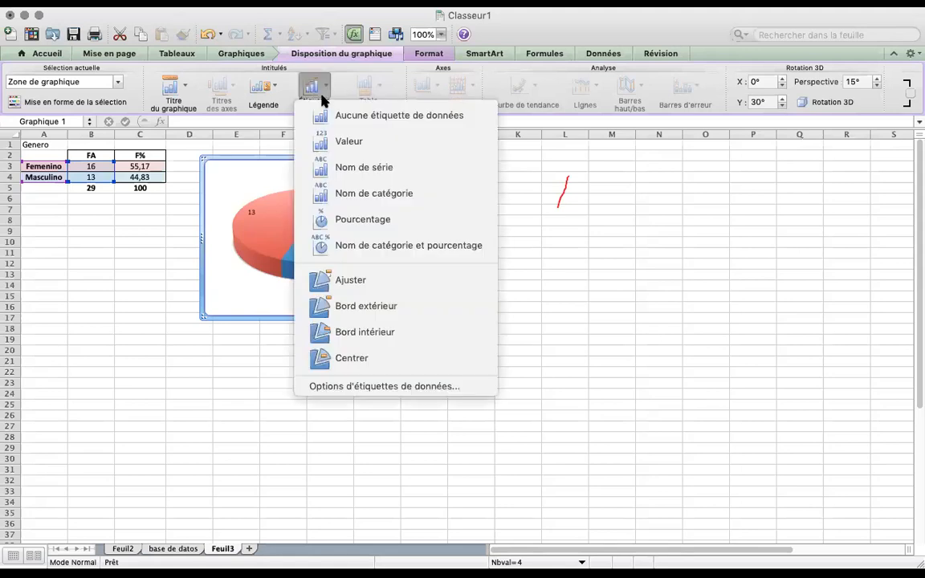
{"action": "left_click", "coordinate": [370, 226]}
{"action": "mouse_move", "coordinate": [249, 228]}
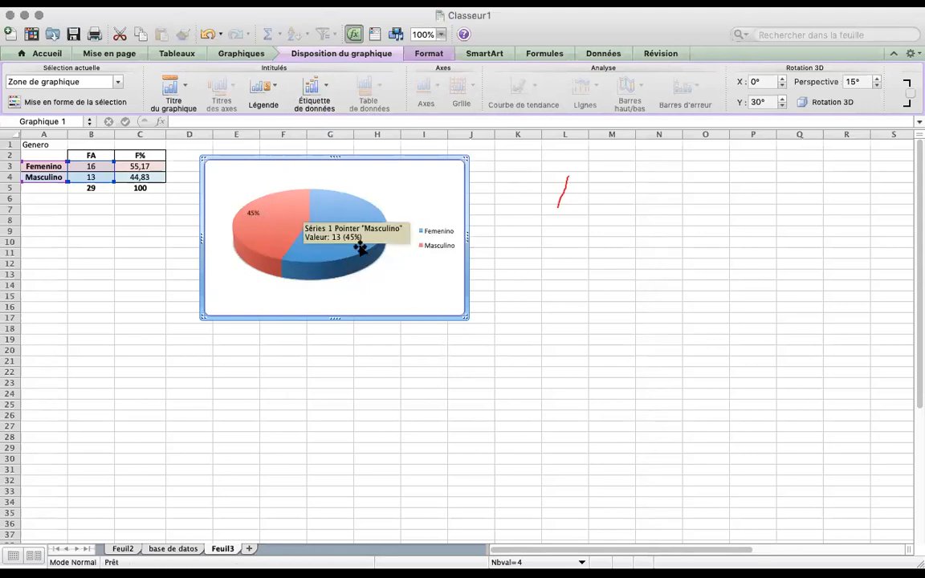
{"action": "mouse_move", "coordinate": [354, 260]}
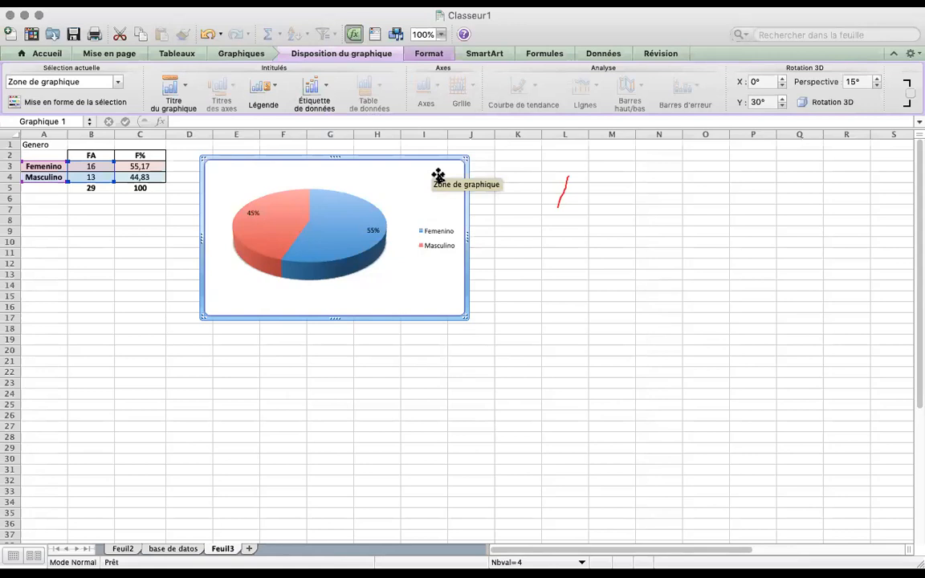
{"action": "left_click_drag", "start_coordinate": [437, 175], "coordinate": [479, 164]}
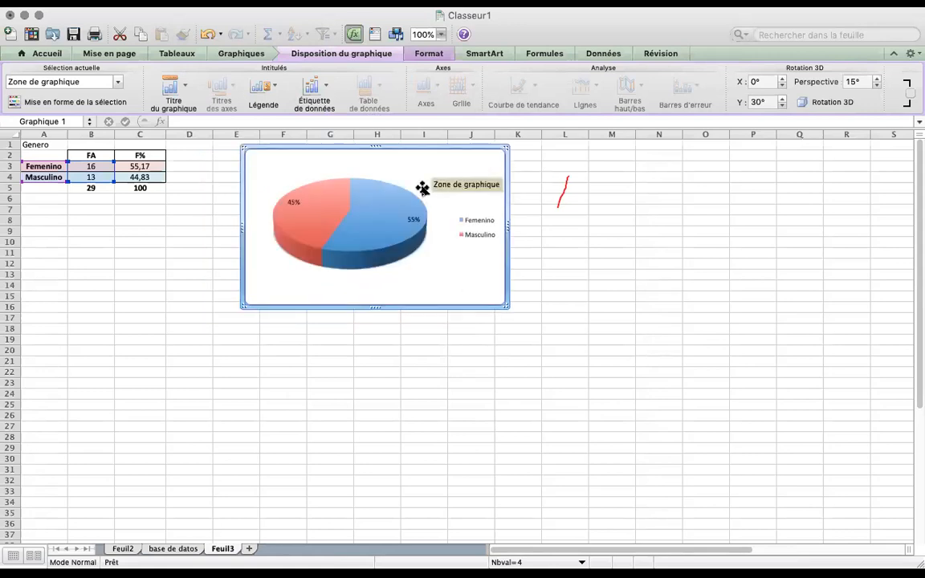
Set the Masculino count in B4 to 15 to check how the table and pie chart respond
{"action": "left_click", "coordinate": [95, 175]}
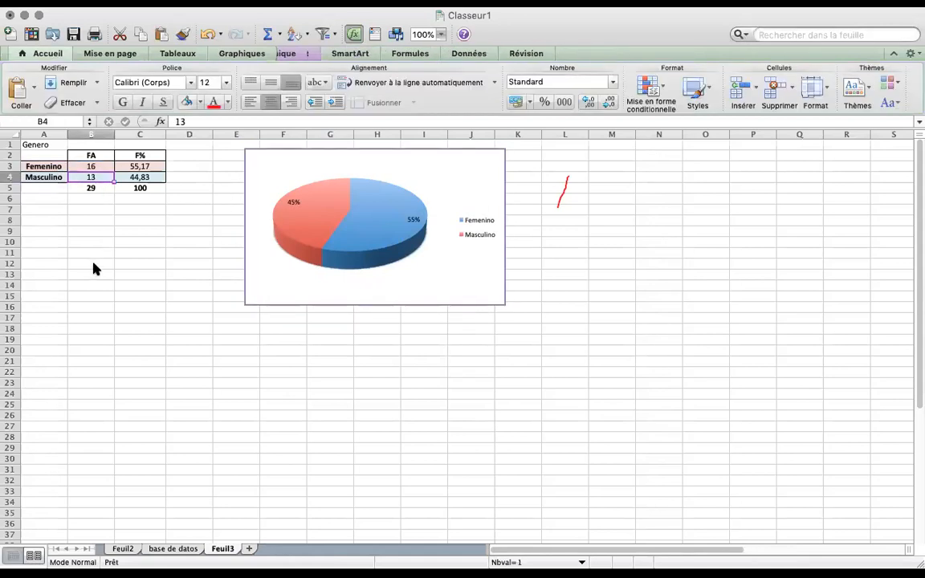
{"action": "type", "text": "15"}
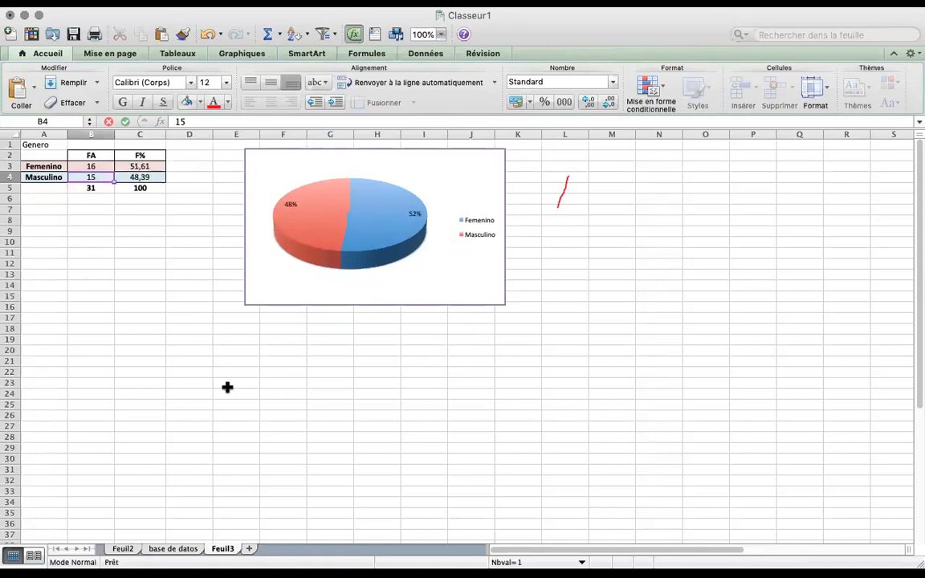
{"action": "key", "text": "Return"}
{"action": "mouse_move", "coordinate": [325, 228]}
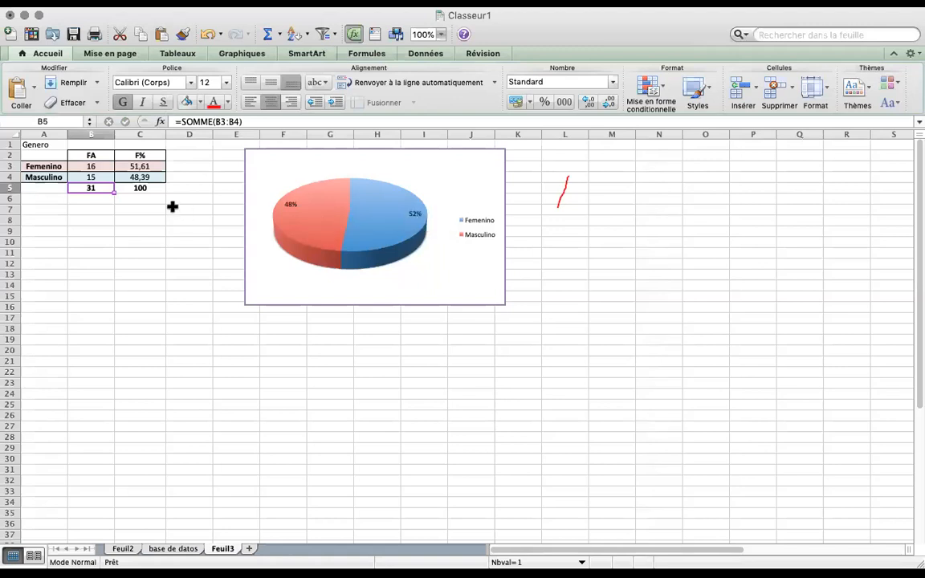
Set the Masculino count in B4 back to 13
{"action": "left_click", "coordinate": [91, 176]}
{"action": "type", "text": "1"}
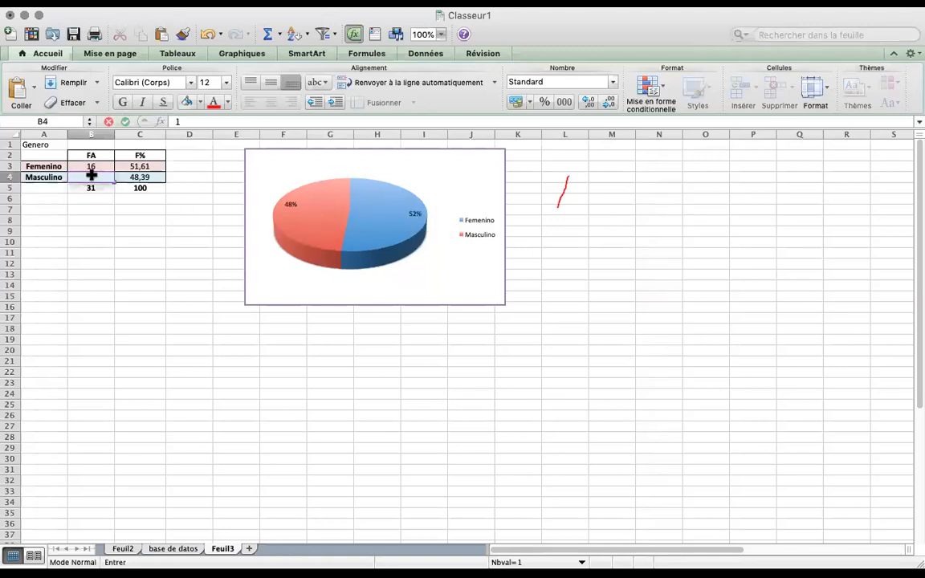
{"action": "type", "text": "3"}
{"action": "key", "text": "Return"}
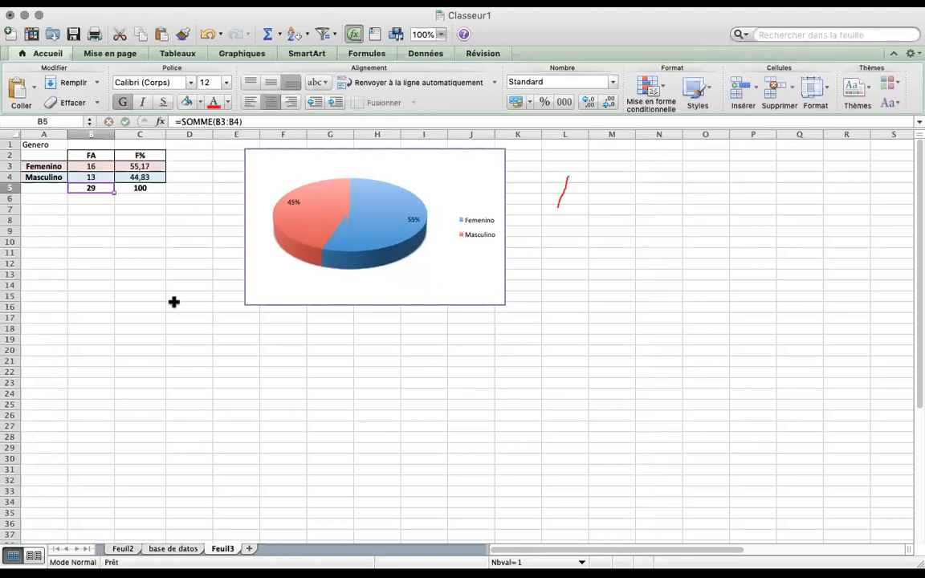
{"action": "mouse_move", "coordinate": [306, 250]}
{"action": "mouse_move", "coordinate": [343, 200]}
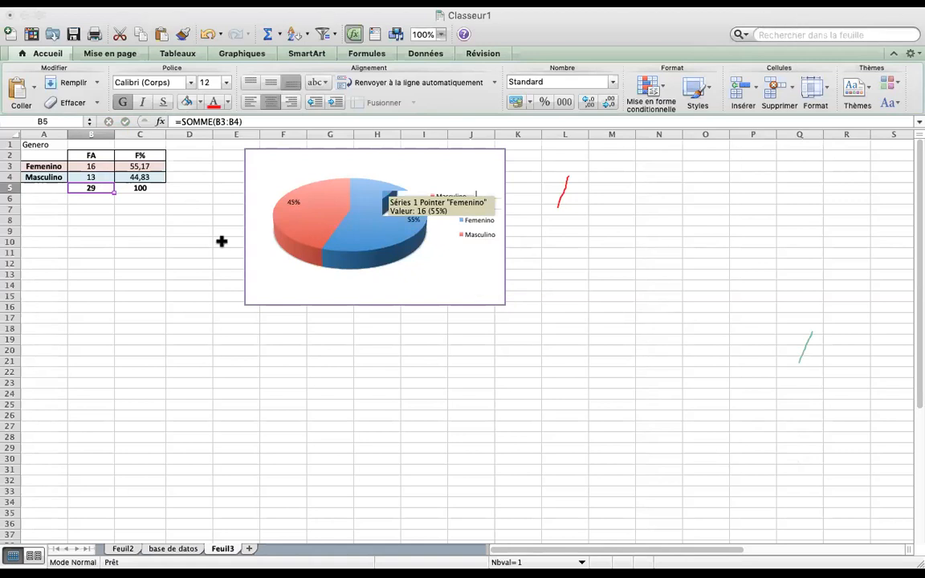
Change the pie chart's data labels to show both category name and percentage
{"action": "left_click", "coordinate": [148, 166]}
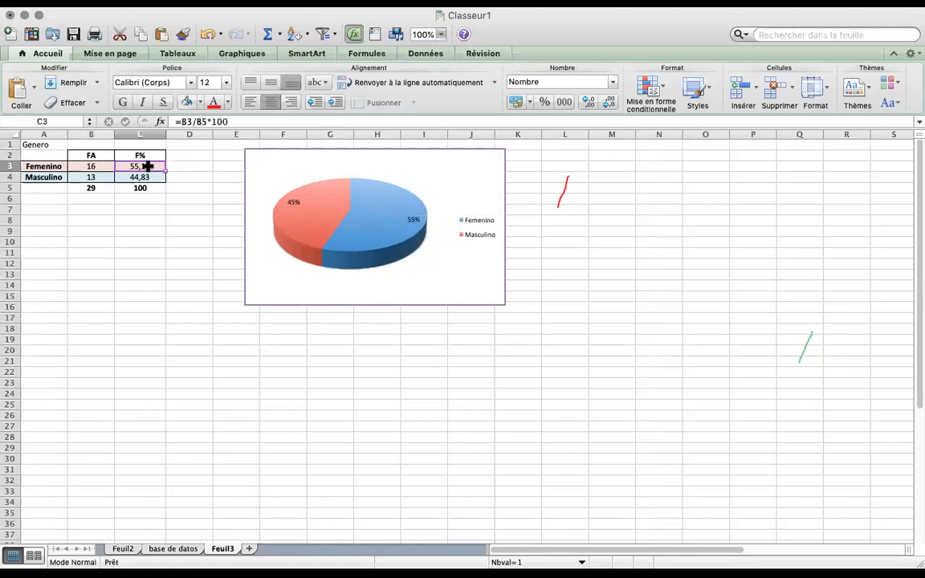
{"action": "mouse_move", "coordinate": [390, 199]}
{"action": "left_click", "coordinate": [434, 197]}
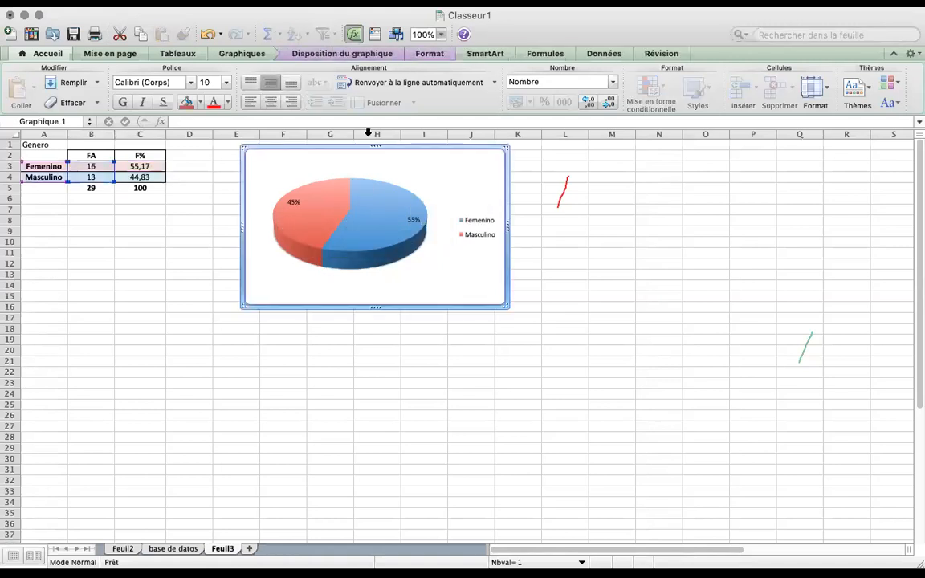
{"action": "left_click", "coordinate": [441, 57]}
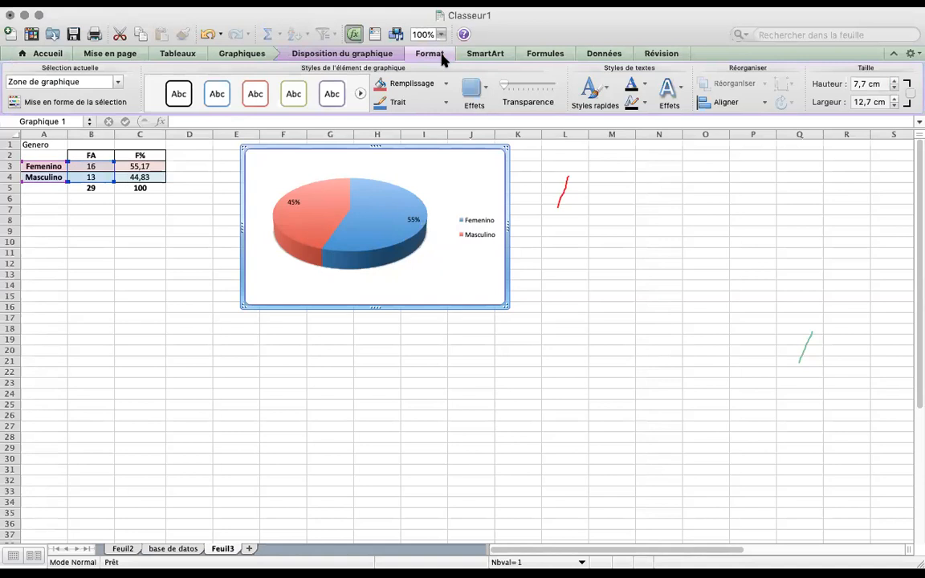
{"action": "left_click", "coordinate": [431, 169]}
{"action": "left_click", "coordinate": [359, 57]}
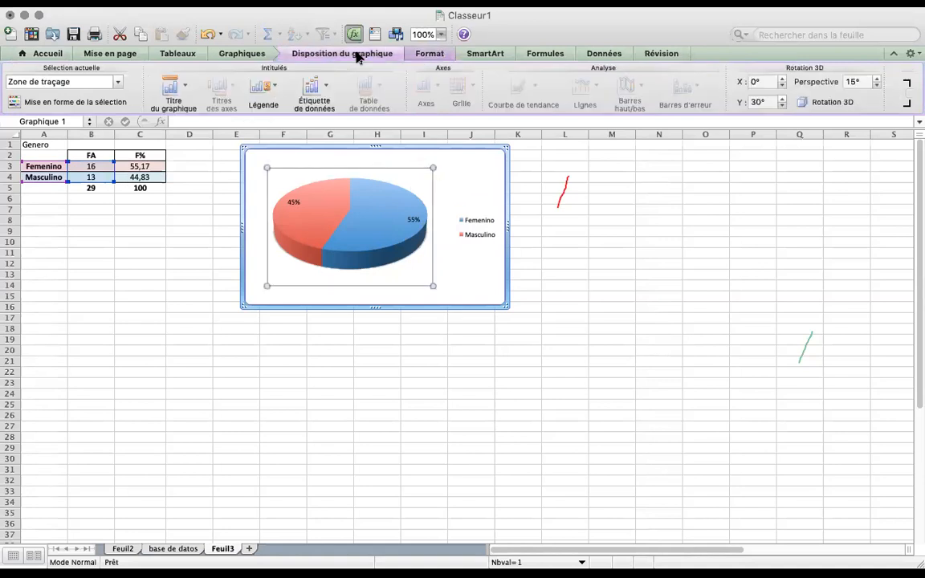
{"action": "left_click", "coordinate": [326, 89]}
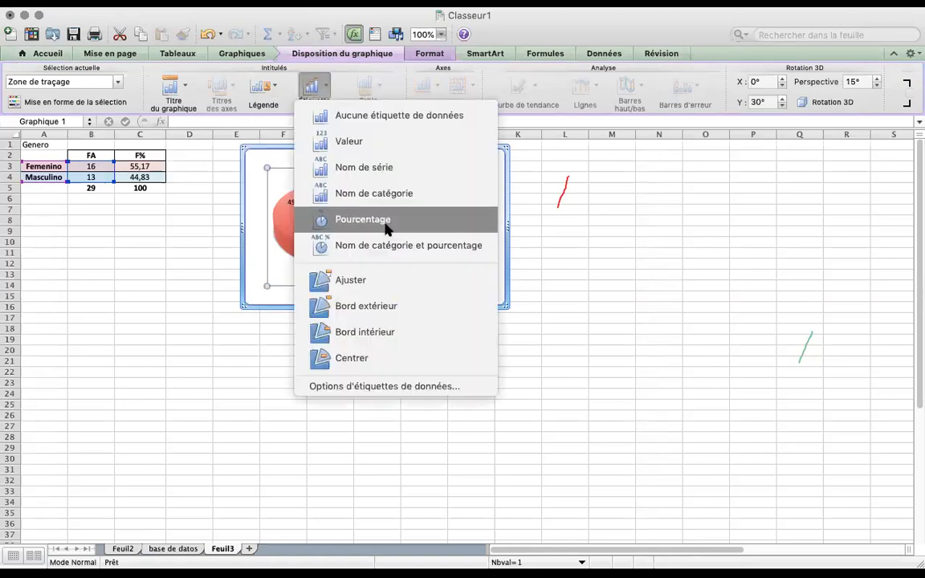
{"action": "left_click", "coordinate": [348, 246]}
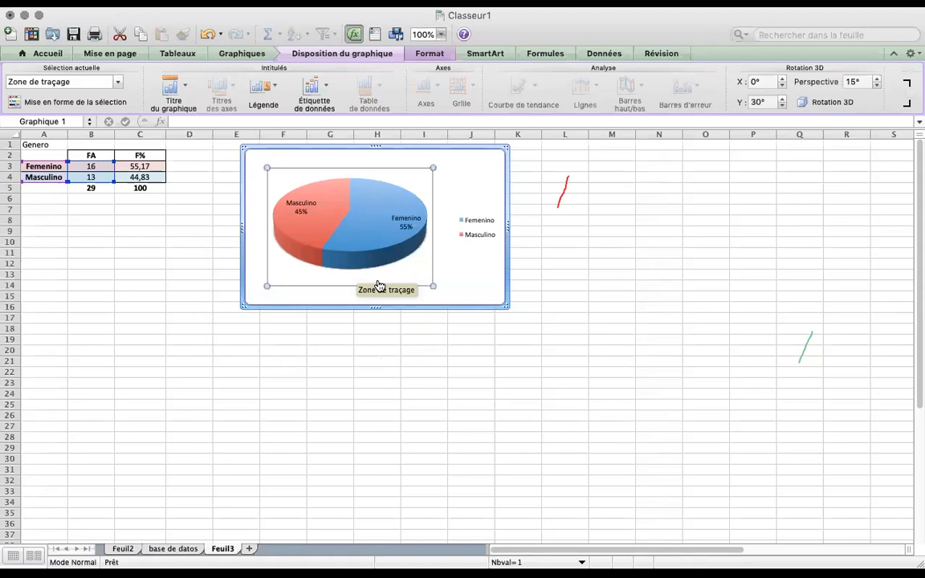
Switch to Firefox and open the Bioestadística. BIO-211 course from the Moodle personal area to view its sections
{"action": "key", "text": "super+Tab"}
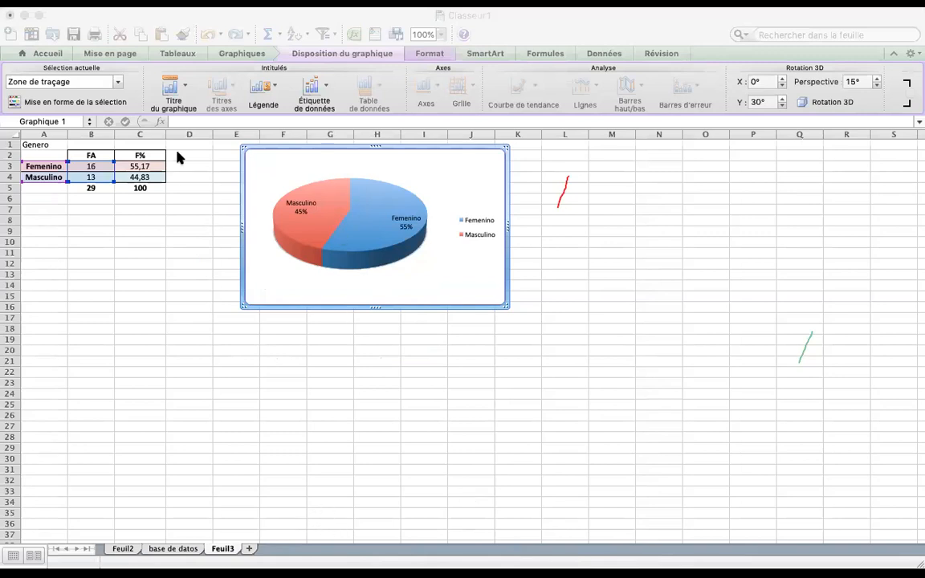
{"action": "left_click", "coordinate": [775, 507]}
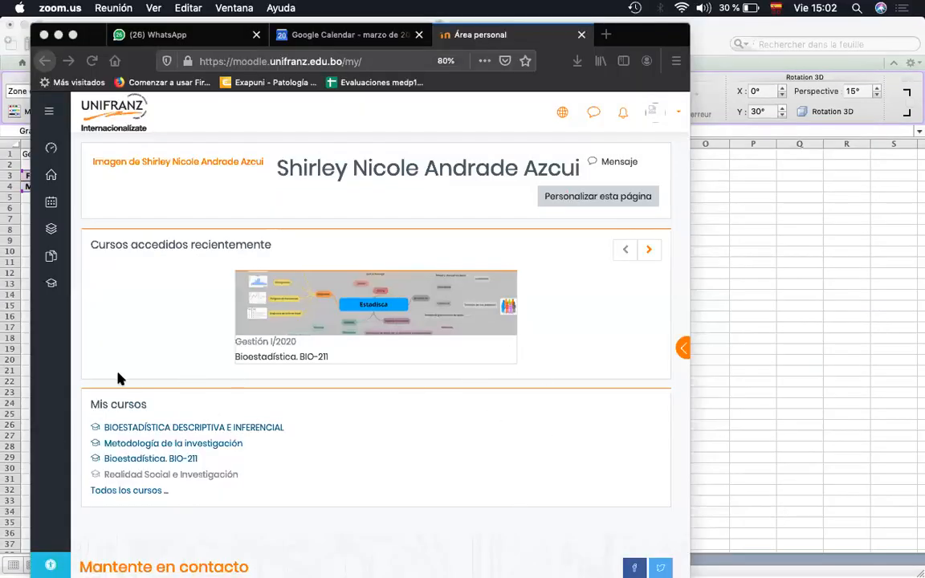
{"action": "left_click", "coordinate": [152, 462]}
{"action": "left_click", "coordinate": [153, 464]}
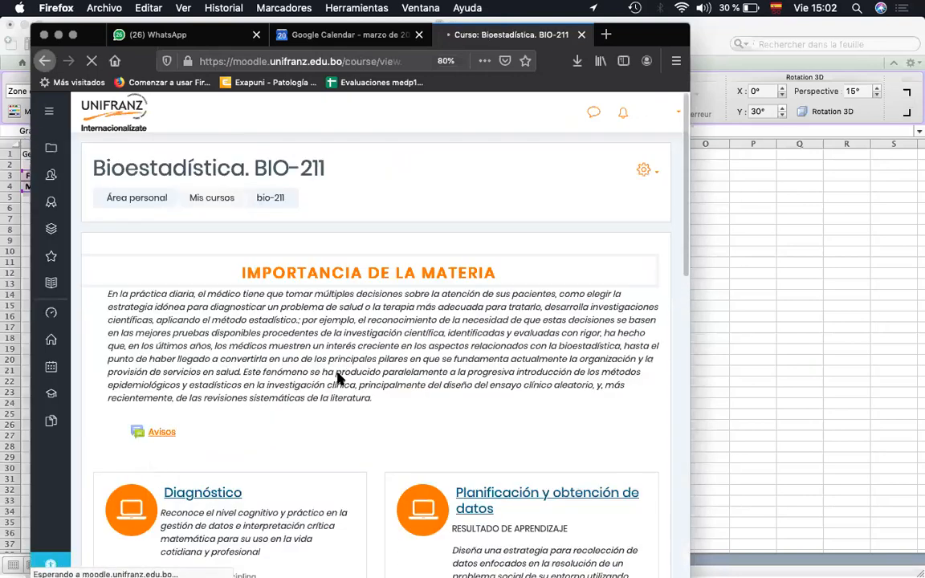
{"action": "scroll", "coordinate": [337, 377], "scroll_direction": "down", "scroll_amount": 3}
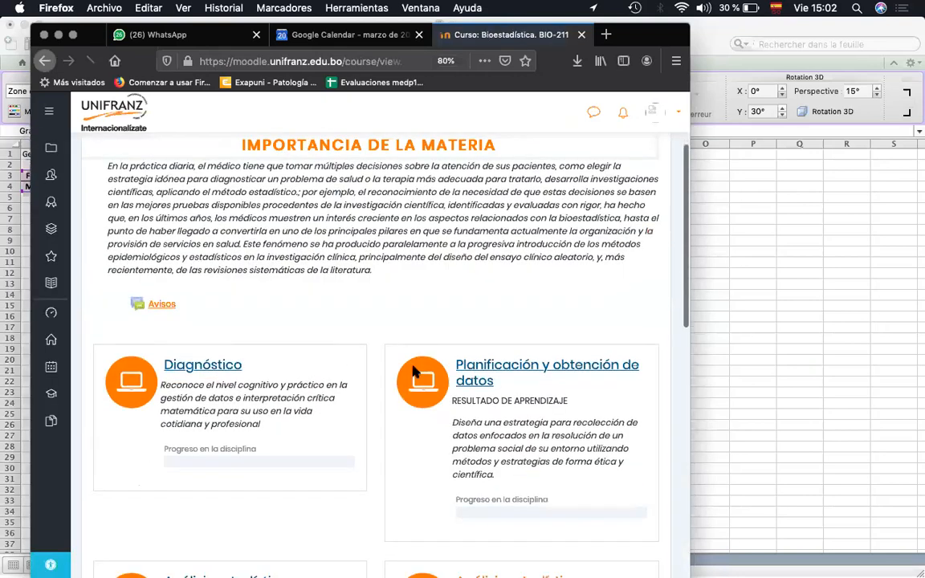
Open the Planificación y obtención de datos section and its PORTAFOLIO DE EVIDENCIAS assignment to review the submission instructions and grading summary
{"action": "left_click", "coordinate": [514, 368]}
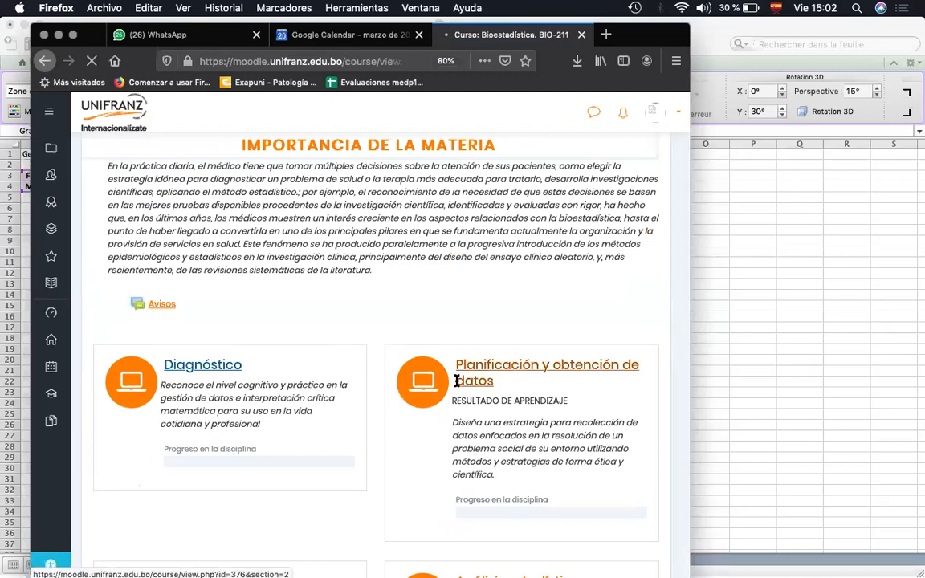
{"action": "scroll", "coordinate": [407, 368], "scroll_direction": "down", "scroll_amount": 6}
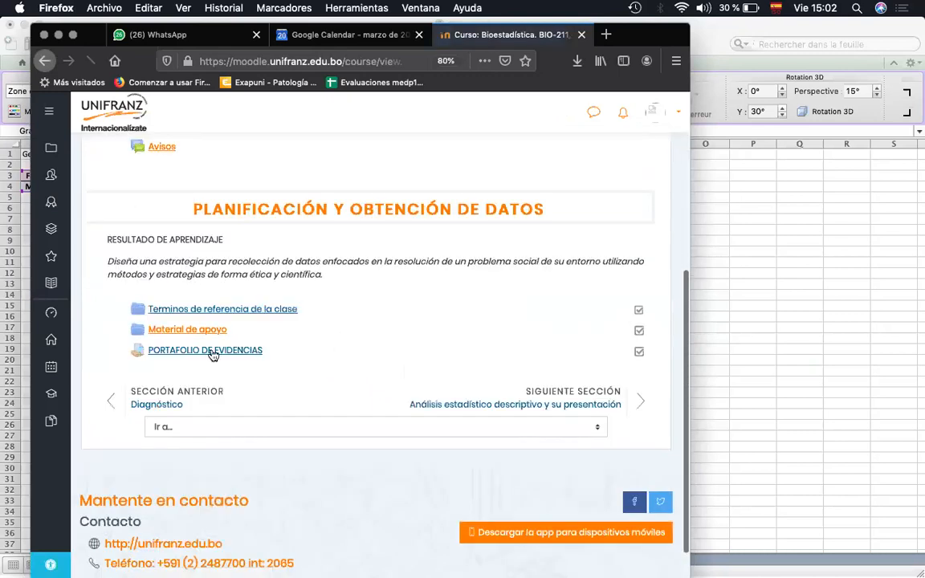
{"action": "left_click", "coordinate": [213, 354]}
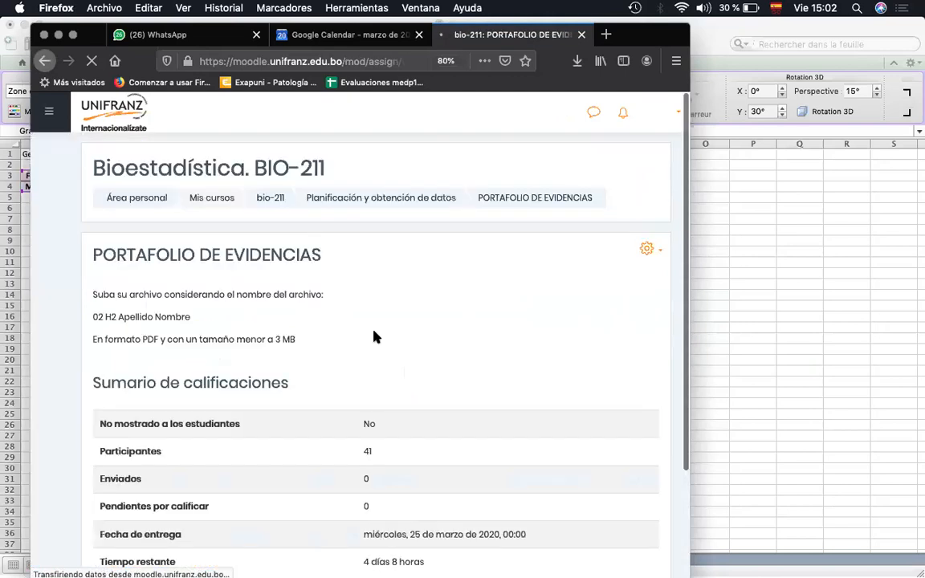
{"action": "scroll", "coordinate": [365, 384], "scroll_direction": "down", "scroll_amount": 2}
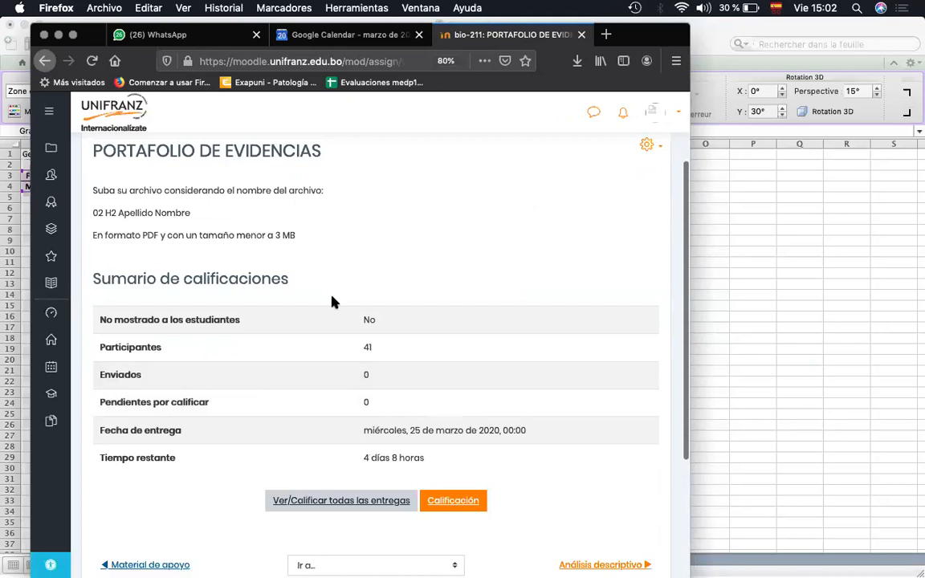
{"action": "scroll", "coordinate": [285, 209], "scroll_direction": "up", "scroll_amount": 2}
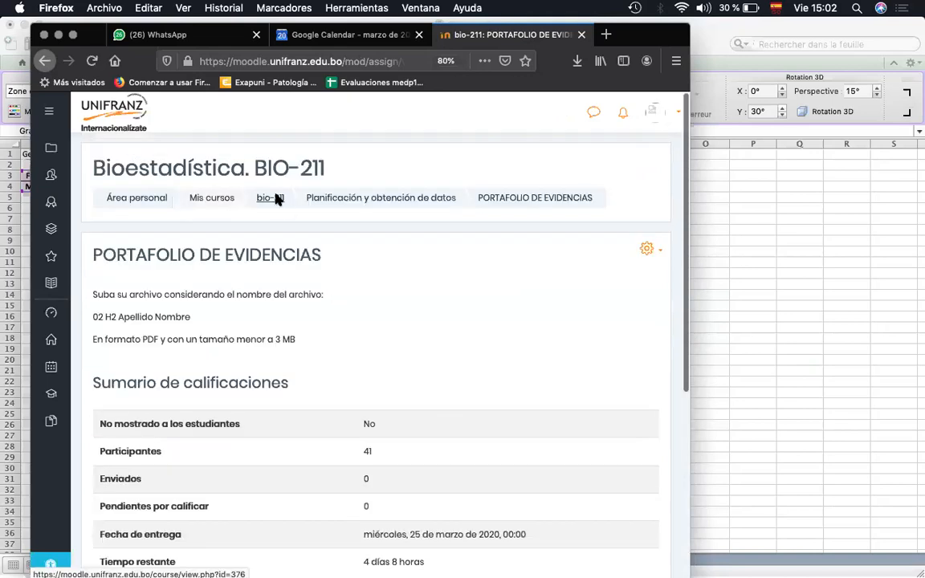
Return to the bio-211 course page and reopen the Planificación y obtención de datos section to view its resources
{"action": "left_click", "coordinate": [277, 200]}
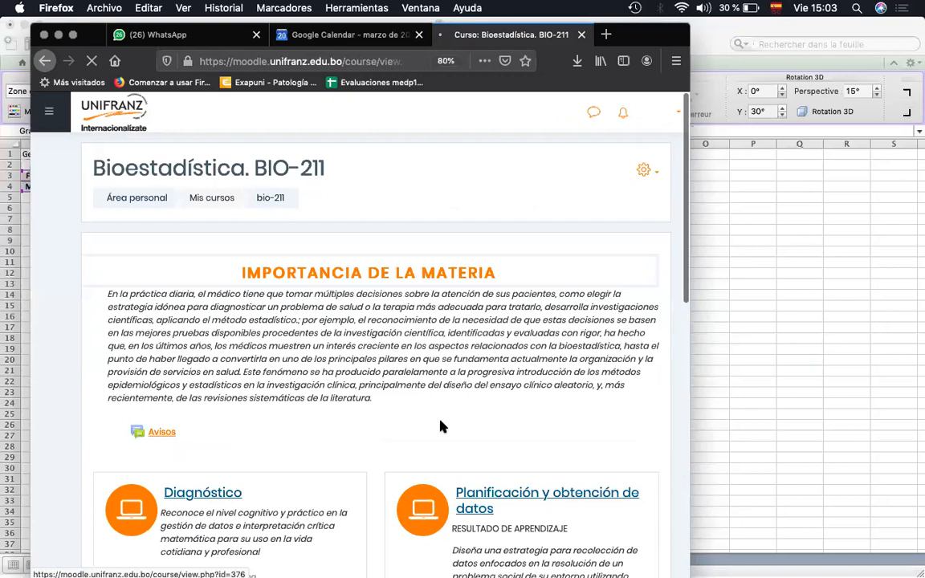
{"action": "left_click", "coordinate": [490, 495]}
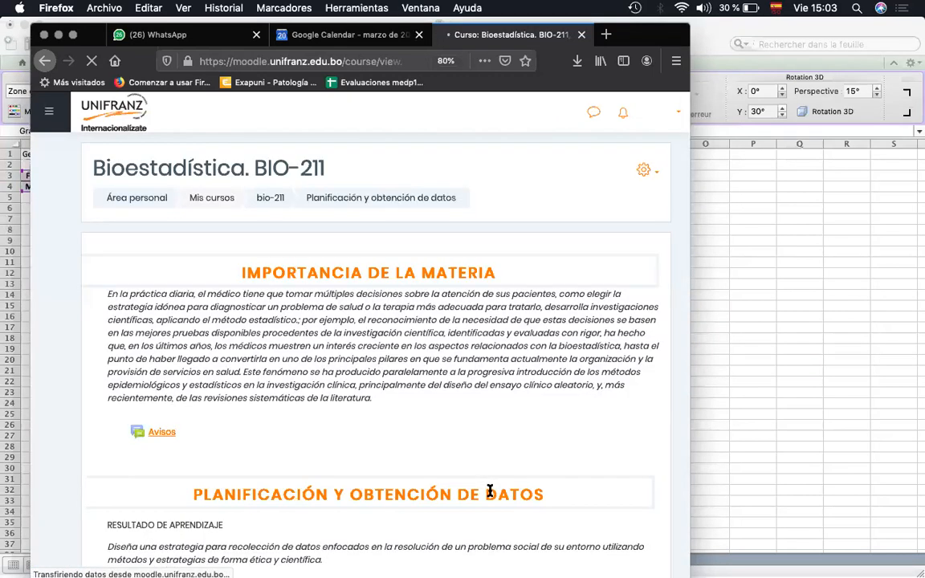
{"action": "scroll", "coordinate": [490, 491], "scroll_direction": "down", "scroll_amount": 3}
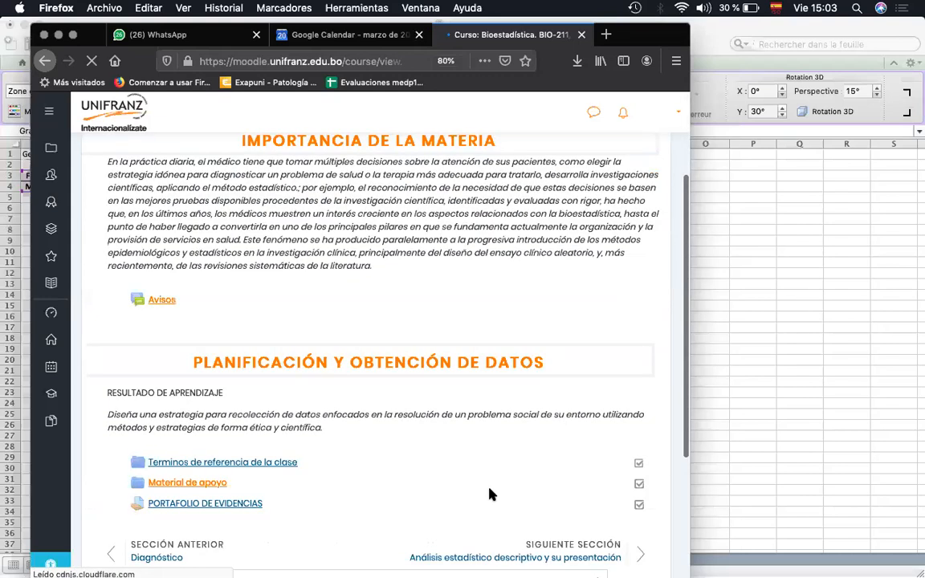
{"action": "scroll", "coordinate": [491, 492], "scroll_direction": "down", "scroll_amount": 2}
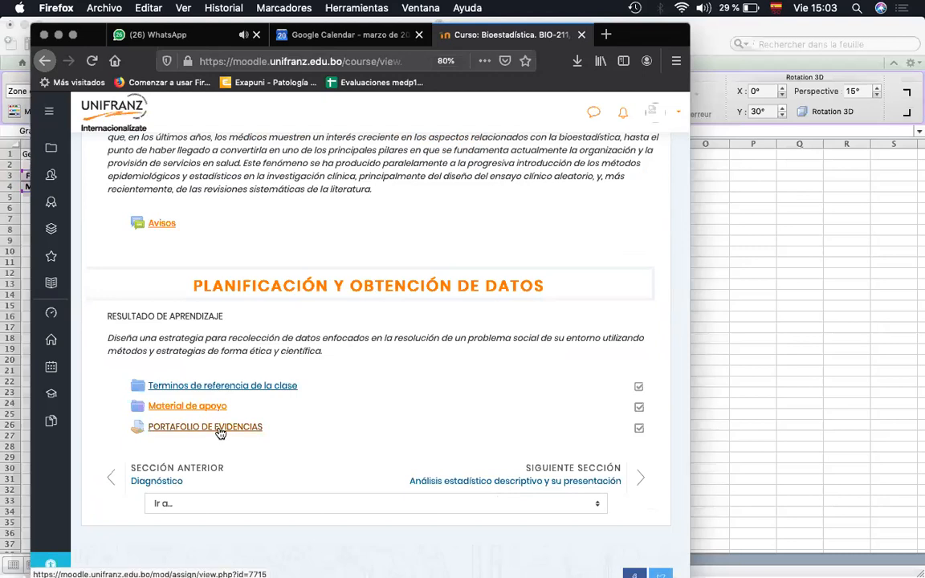
Switch to PORTAFOLIO.docx in Word and review the cover page's highlighted fields and the INDICE list
{"action": "key", "text": "super+Tab"}
{"action": "key", "text": "super+Tab"}
{"action": "key", "text": "super+Tab"}
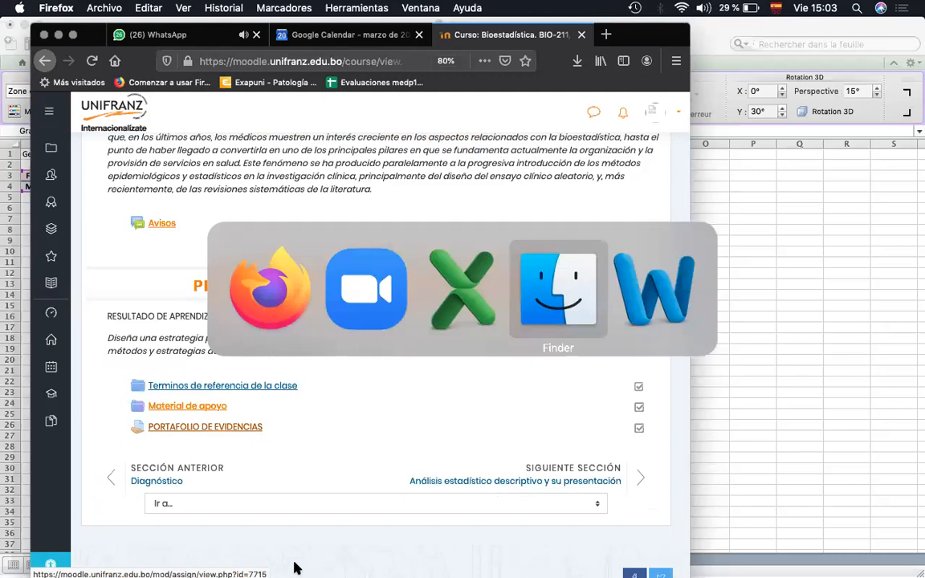
{"action": "key", "text": "super+Tab"}
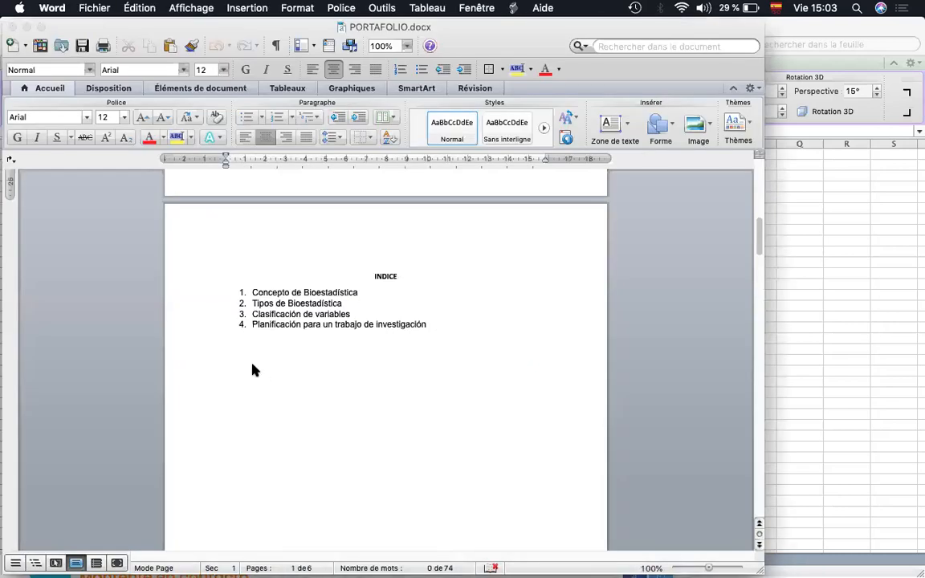
{"action": "left_click", "coordinate": [66, 325]}
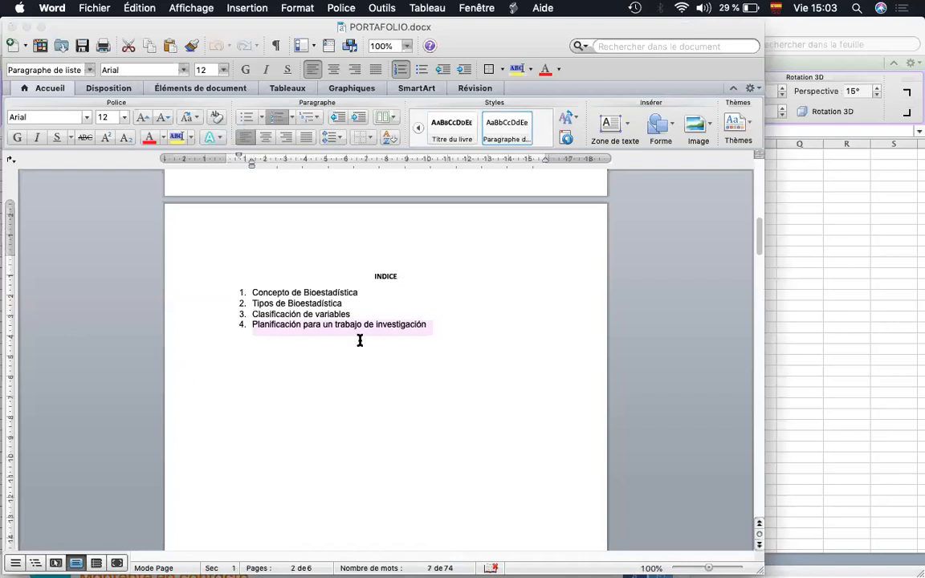
{"action": "scroll", "coordinate": [423, 324], "scroll_direction": "up", "scroll_amount": 10}
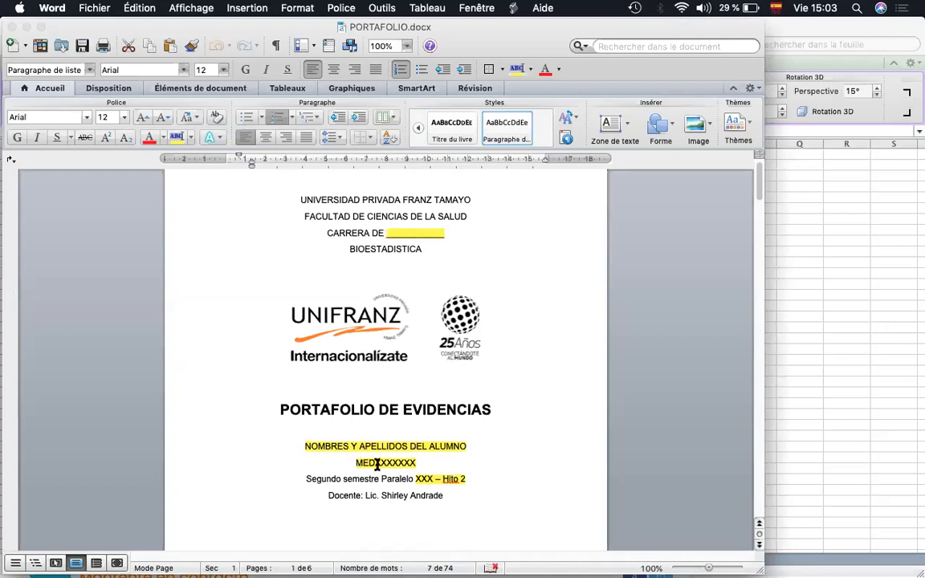
{"action": "scroll", "coordinate": [429, 481], "scroll_direction": "down", "scroll_amount": 4}
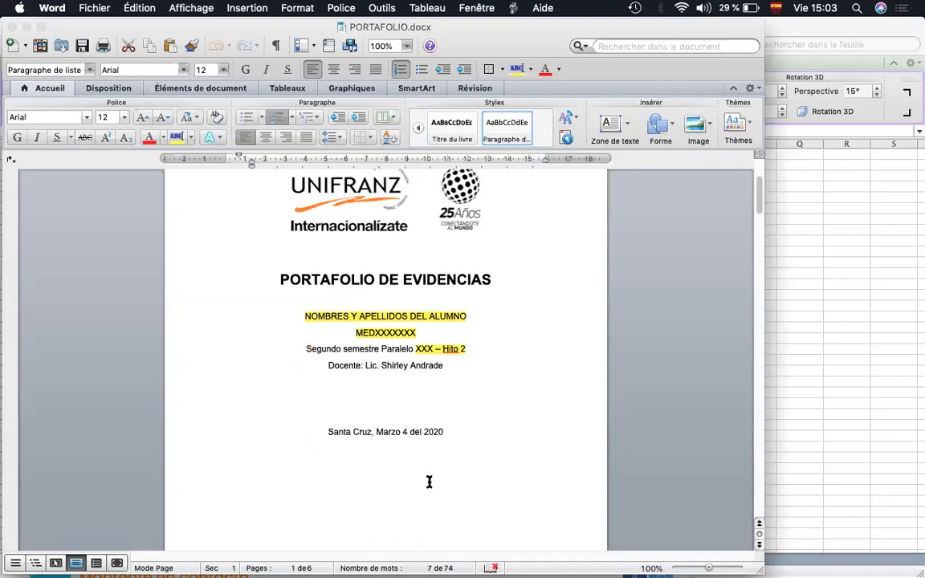
{"action": "scroll", "coordinate": [429, 480], "scroll_direction": "down", "scroll_amount": 6}
{"action": "scroll", "coordinate": [367, 460], "scroll_direction": "down", "scroll_amount": 1}
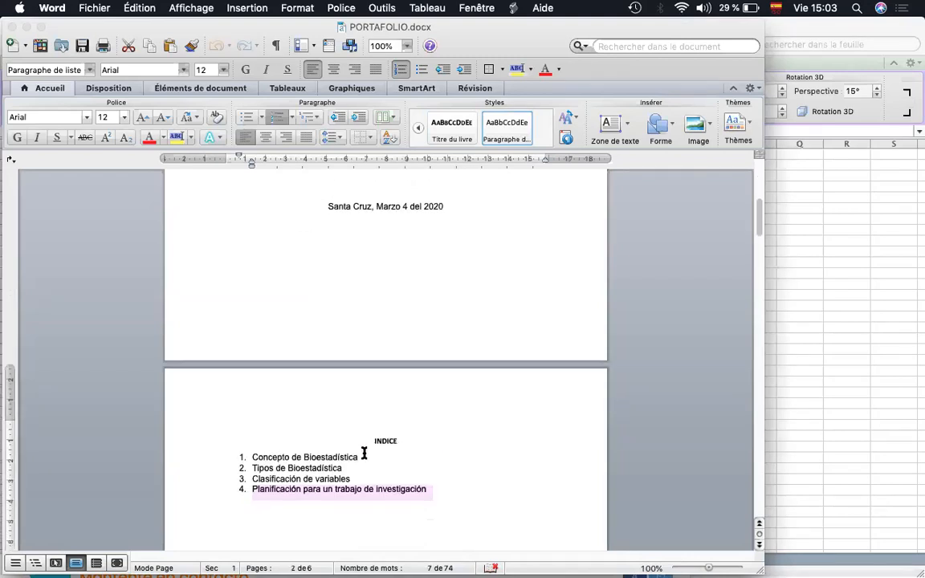
Add blank unnumbered space below the index items Concepto de Bioestadística and Tipos de Bioestadística
{"action": "left_click", "coordinate": [364, 454]}
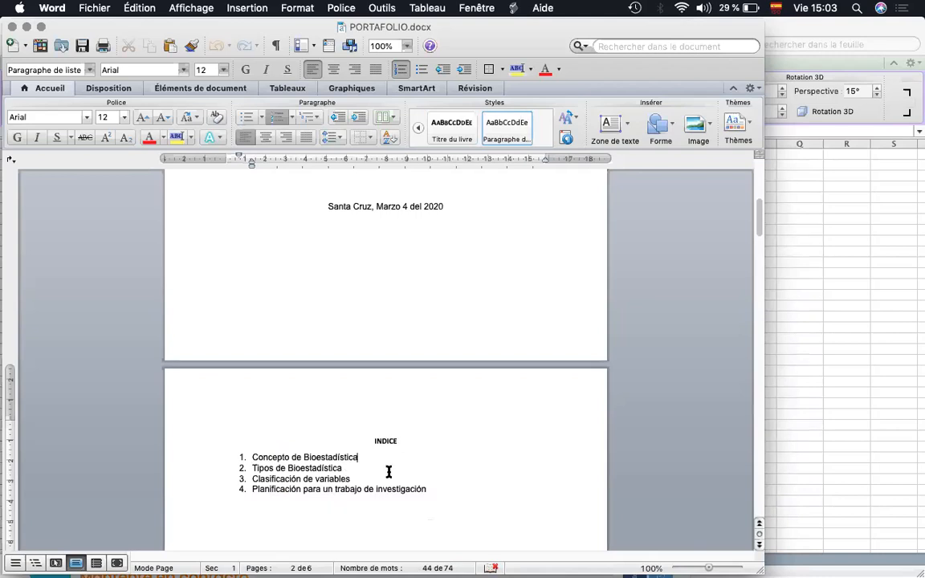
{"action": "key", "text": "Return"}
{"action": "key", "text": "Return"}
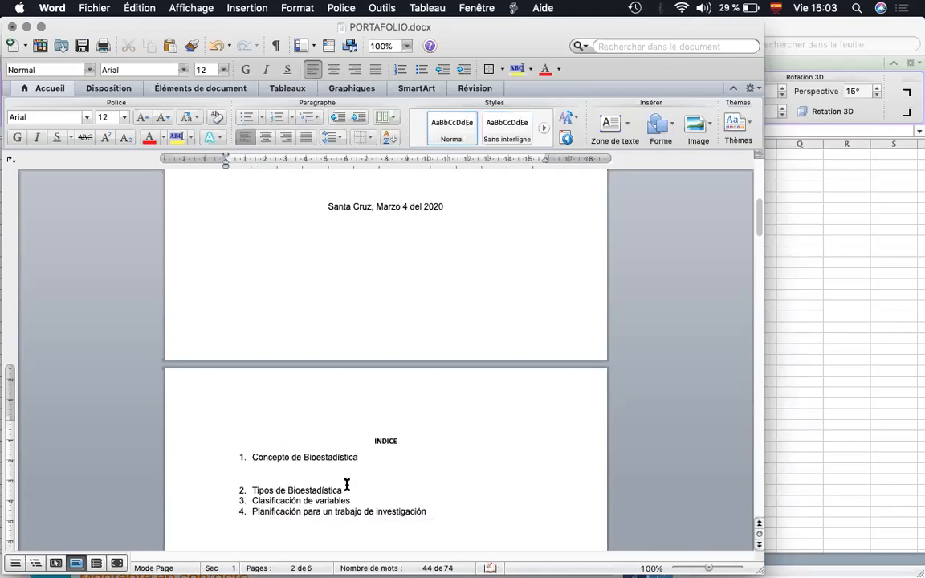
{"action": "left_click", "coordinate": [382, 494]}
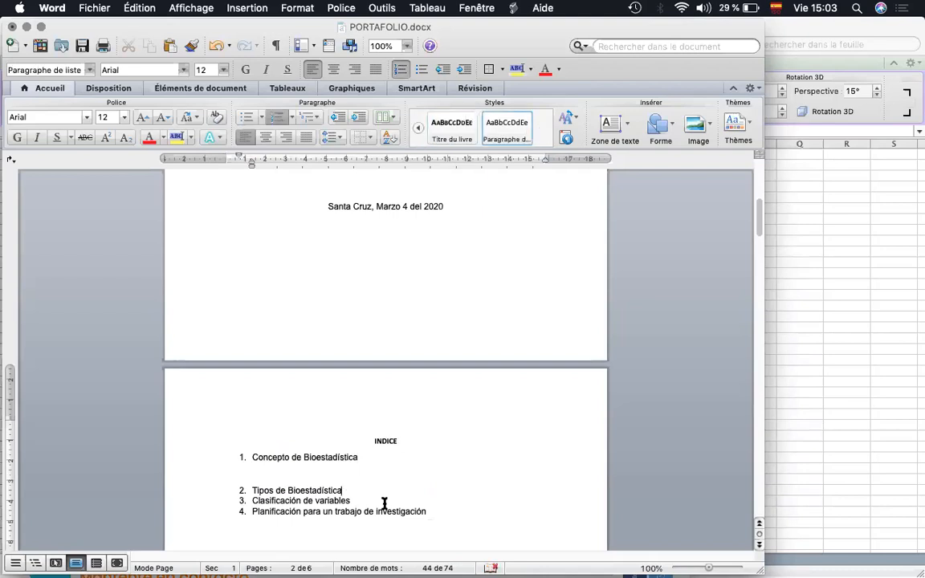
{"action": "key", "text": "Return"}
{"action": "key", "text": "Return"}
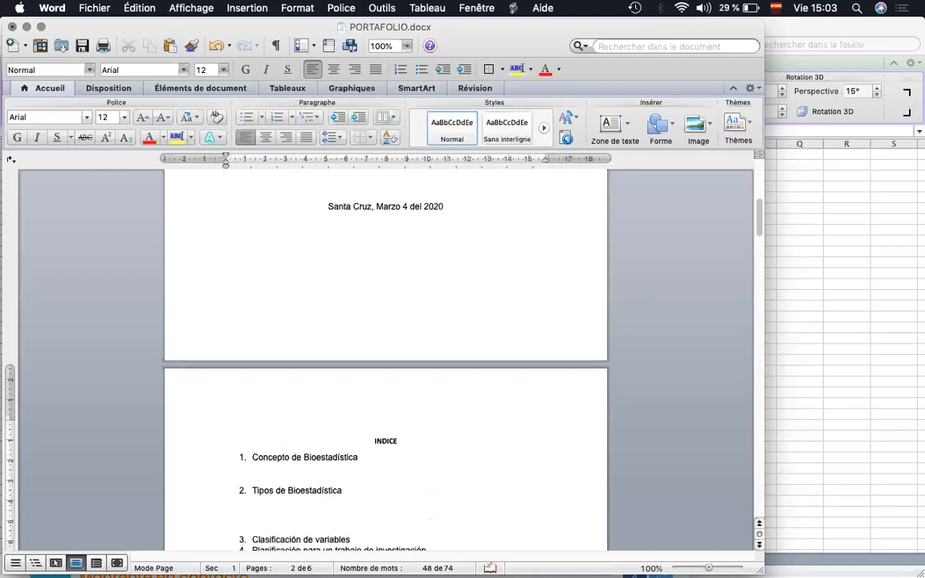
Add blank unnumbered space below the index items Clasificación de variables and Planificación para un trabajo de investigación
{"action": "scroll", "coordinate": [357, 431], "scroll_direction": "down", "scroll_amount": 3}
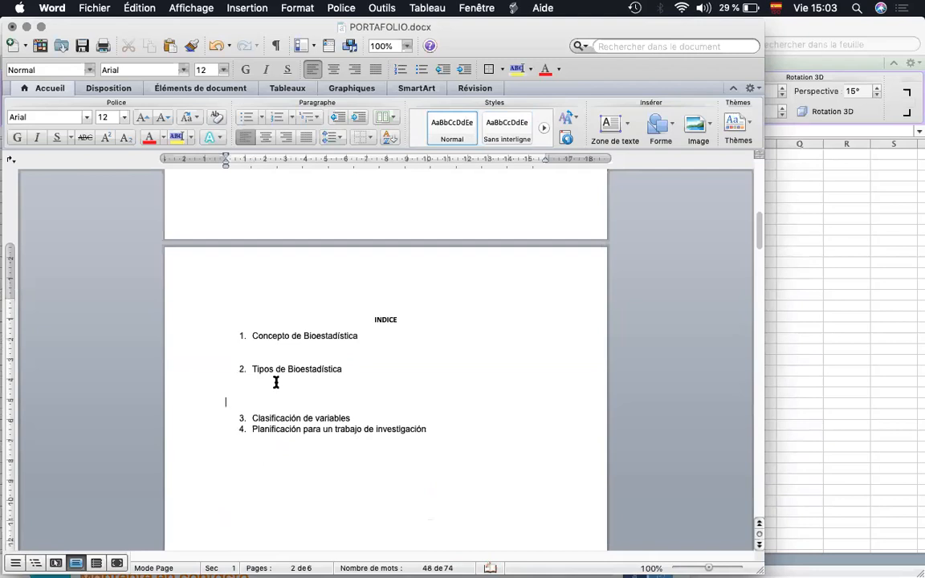
{"action": "left_click", "coordinate": [367, 415]}
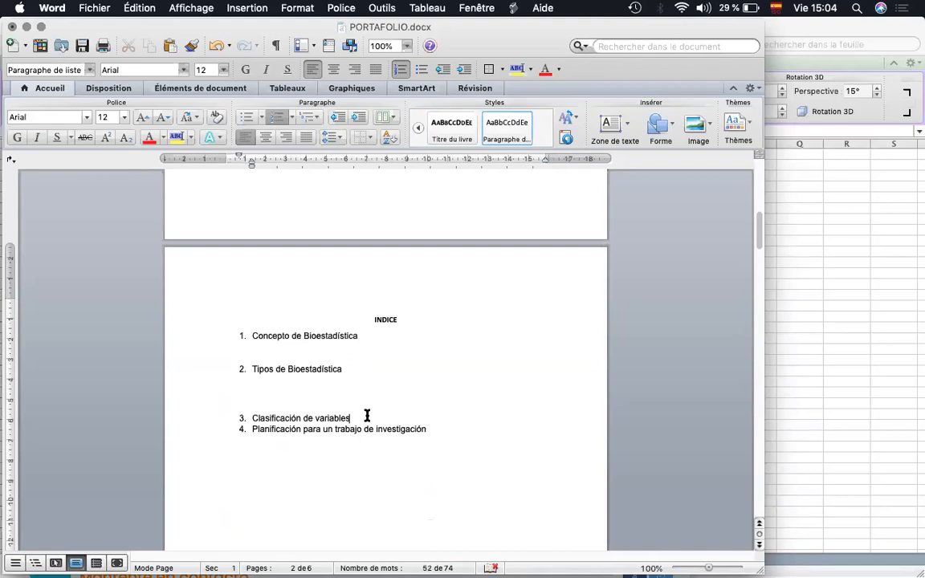
{"action": "key", "text": "Return"}
{"action": "key", "text": "Return"}
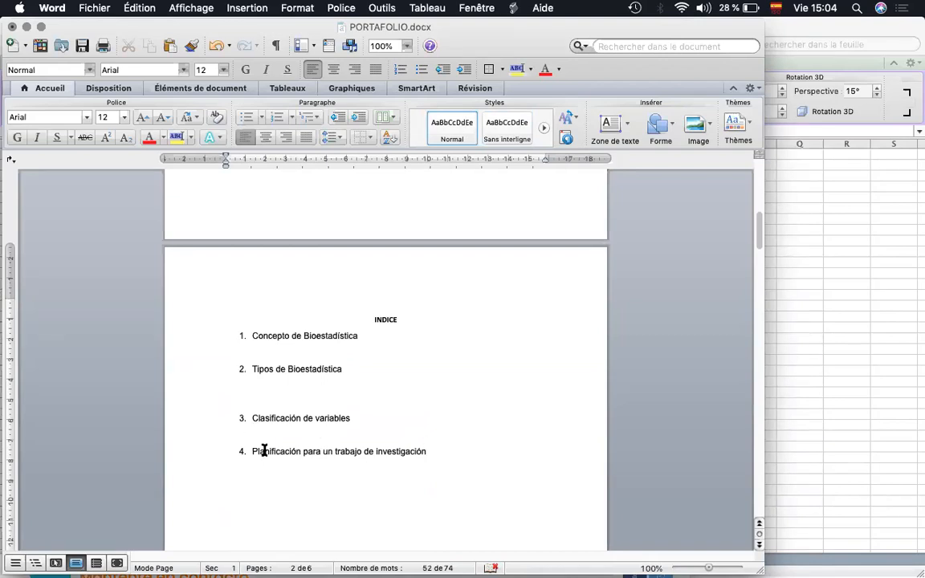
{"action": "left_click", "coordinate": [433, 450]}
{"action": "key", "text": "Return"}
{"action": "key", "text": "BackSpace"}
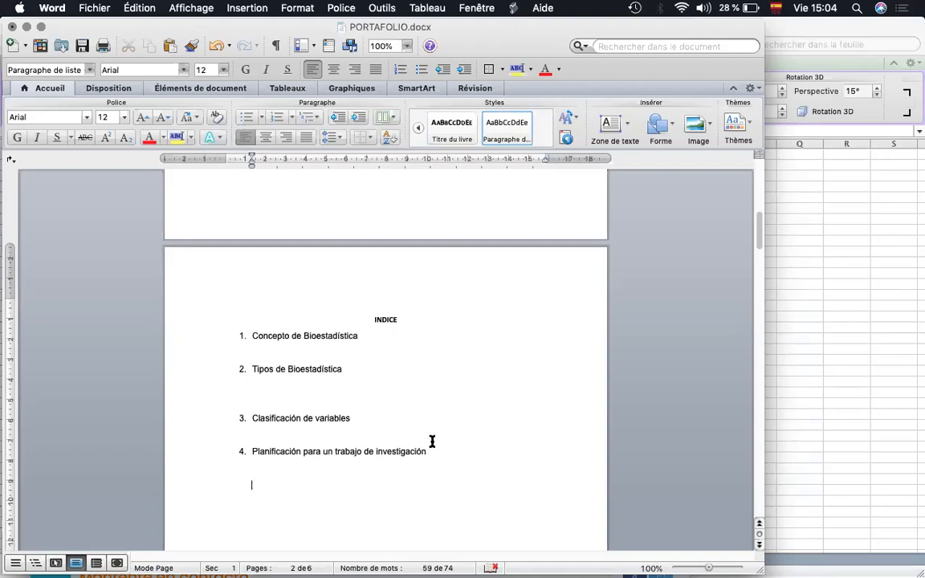
Look over the spaced INDICE page and the portfolio's cover page to check the document's structure
{"action": "scroll", "coordinate": [432, 441], "scroll_direction": "down", "scroll_amount": 2}
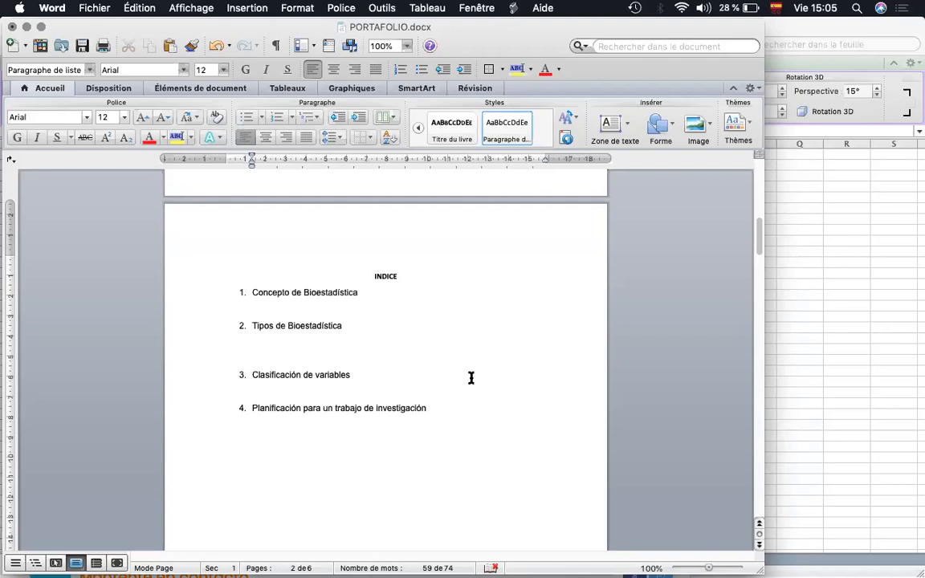
{"action": "scroll", "coordinate": [471, 378], "scroll_direction": "down", "scroll_amount": 2}
{"action": "scroll", "coordinate": [471, 377], "scroll_direction": "down", "scroll_amount": 4}
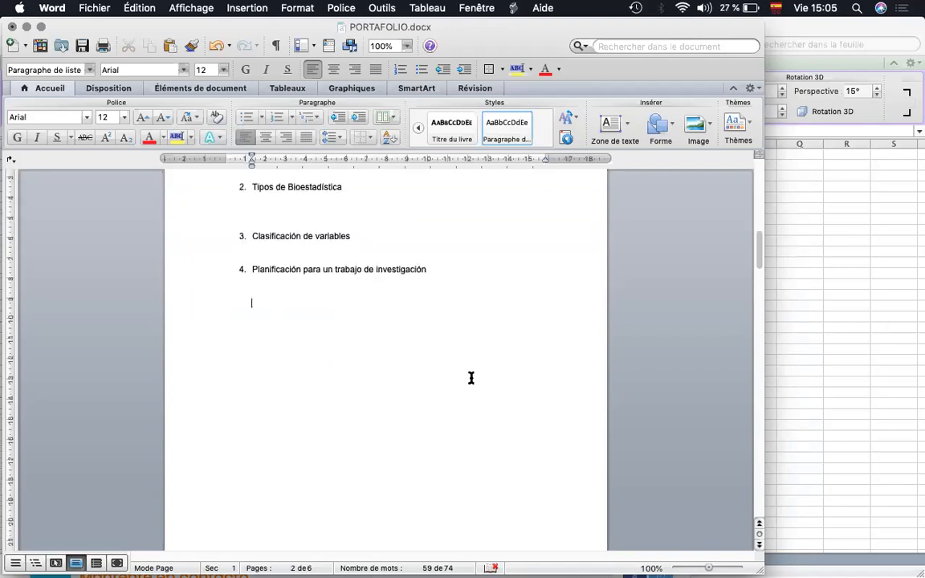
{"action": "scroll", "coordinate": [471, 378], "scroll_direction": "up", "scroll_amount": 3}
{"action": "scroll", "coordinate": [471, 377], "scroll_direction": "down", "scroll_amount": 5}
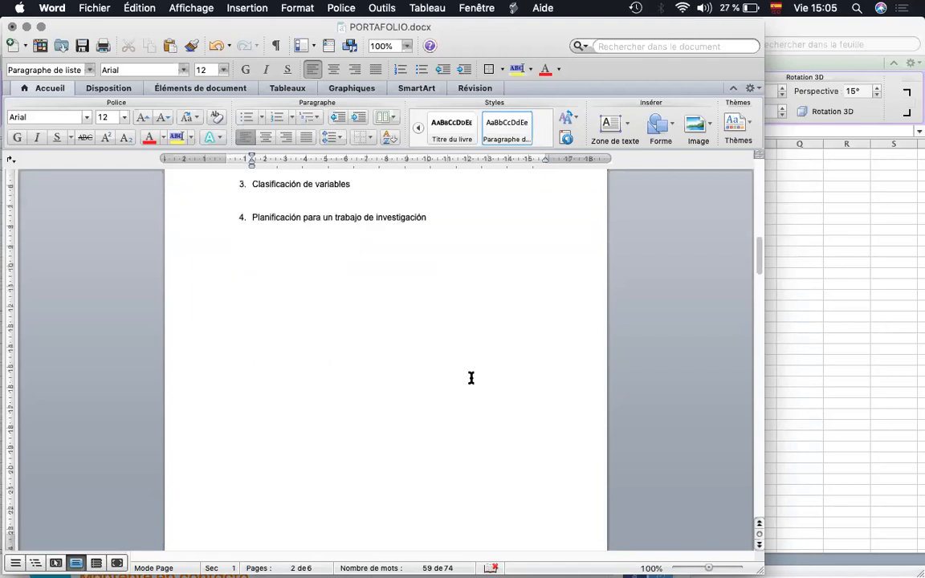
{"action": "scroll", "coordinate": [472, 377], "scroll_direction": "up", "scroll_amount": 4}
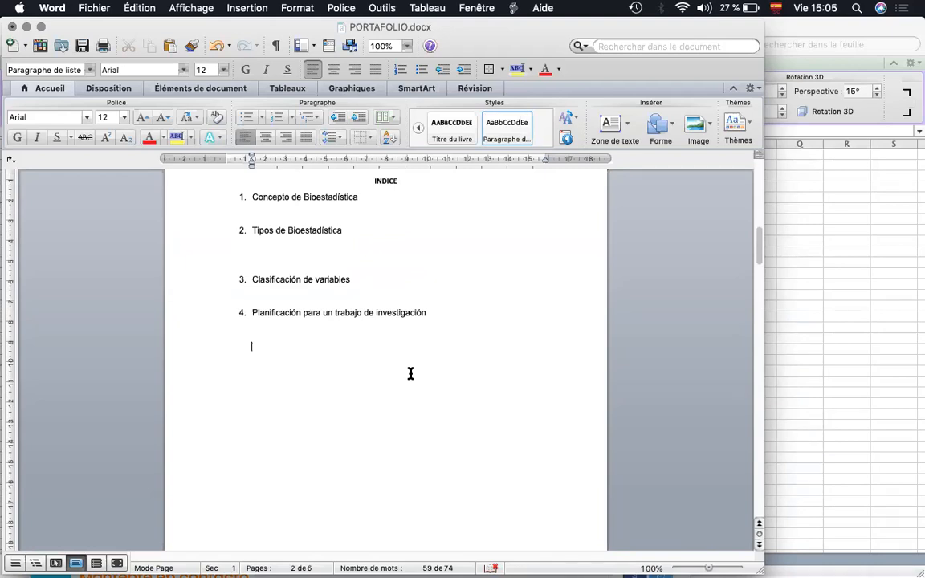
{"action": "scroll", "coordinate": [410, 374], "scroll_direction": "up", "scroll_amount": 2}
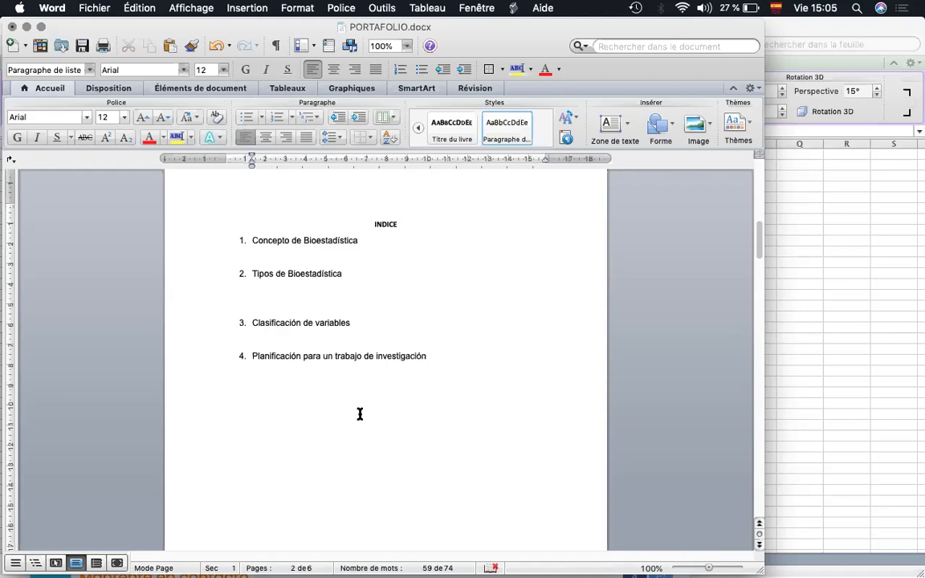
{"action": "scroll", "coordinate": [360, 414], "scroll_direction": "up", "scroll_amount": 2}
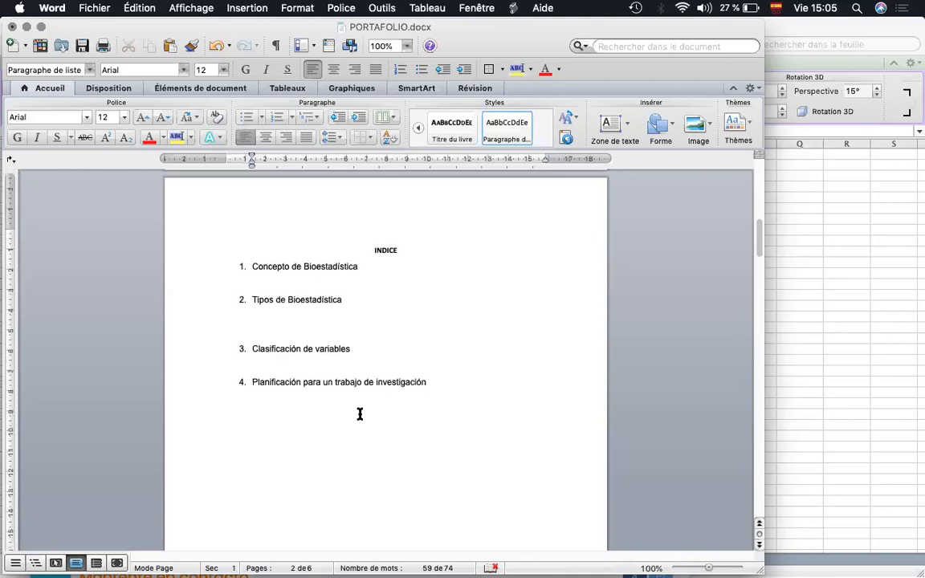
{"action": "scroll", "coordinate": [360, 414], "scroll_direction": "up", "scroll_amount": 3}
{"action": "scroll", "coordinate": [359, 414], "scroll_direction": "up", "scroll_amount": 10}
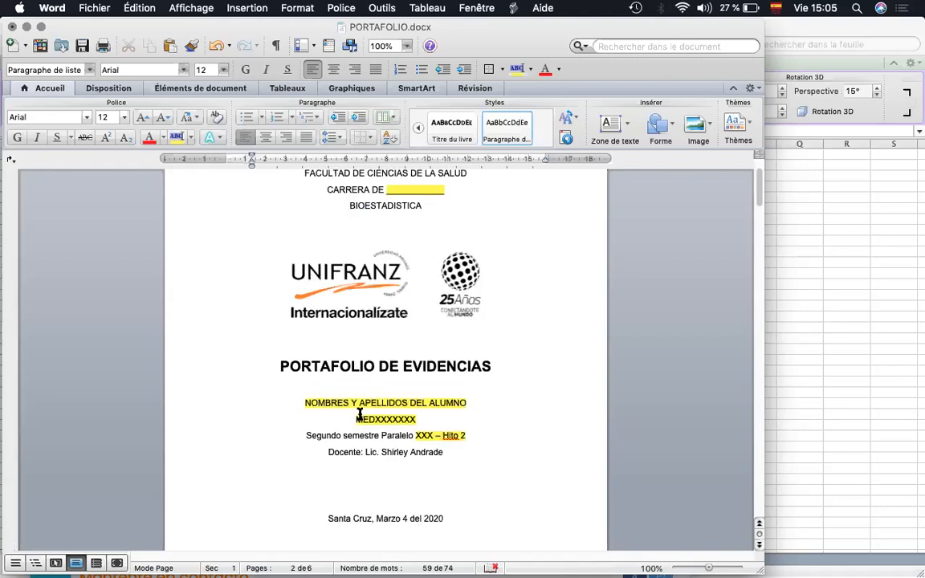
{"action": "scroll", "coordinate": [360, 413], "scroll_direction": "down", "scroll_amount": 1}
{"action": "scroll", "coordinate": [360, 414], "scroll_direction": "up", "scroll_amount": 3}
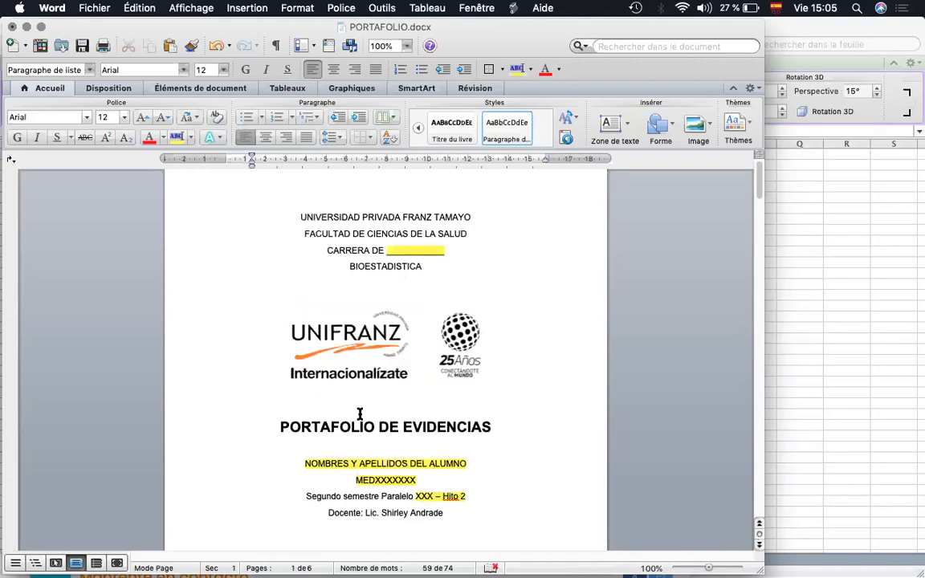
{"action": "scroll", "coordinate": [360, 413], "scroll_direction": "down", "scroll_amount": 5}
{"action": "scroll", "coordinate": [359, 414], "scroll_direction": "down", "scroll_amount": 9}
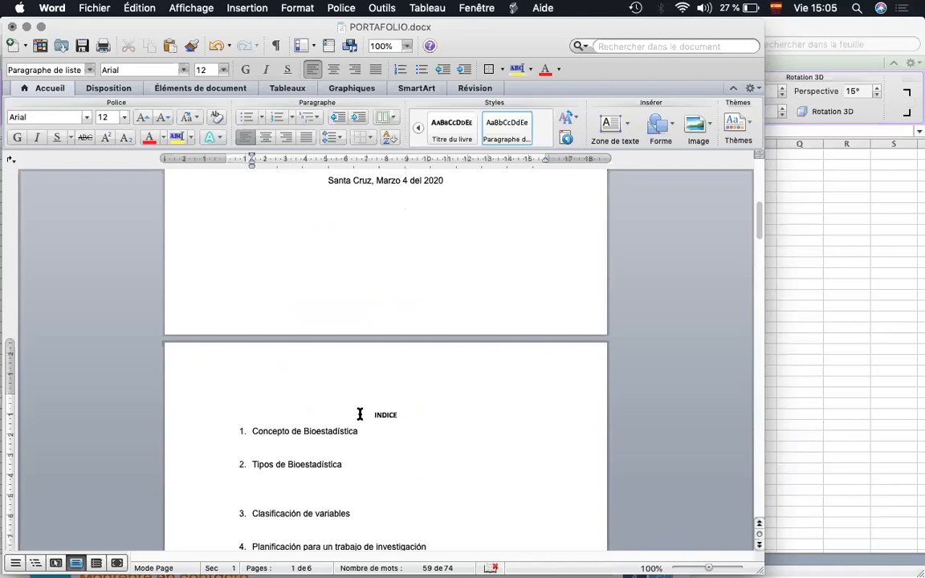
{"action": "scroll", "coordinate": [360, 414], "scroll_direction": "down", "scroll_amount": 5}
{"action": "scroll", "coordinate": [359, 414], "scroll_direction": "down", "scroll_amount": 2}
{"action": "left_click", "coordinate": [360, 413]}
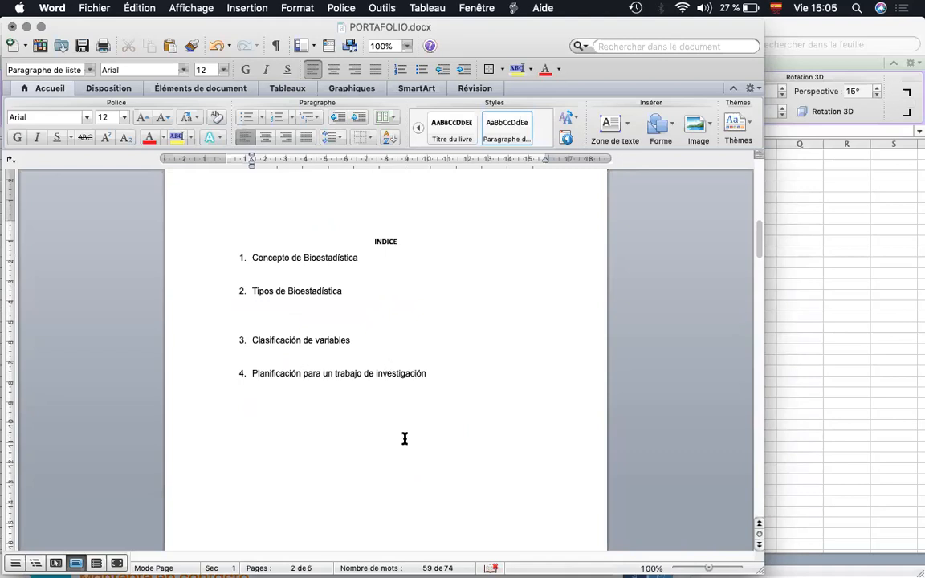
{"action": "scroll", "coordinate": [405, 438], "scroll_direction": "down", "scroll_amount": 1}
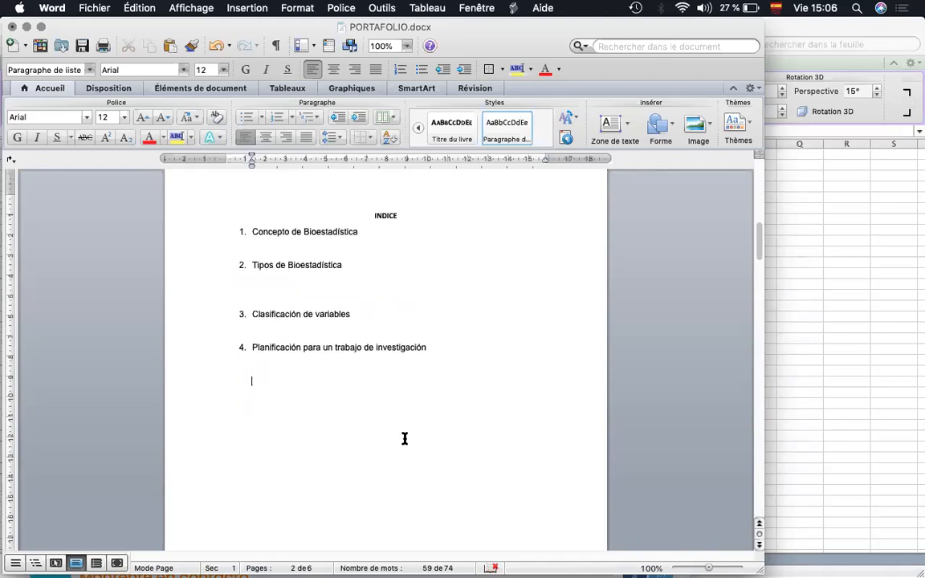
{"action": "scroll", "coordinate": [405, 439], "scroll_direction": "down", "scroll_amount": 3}
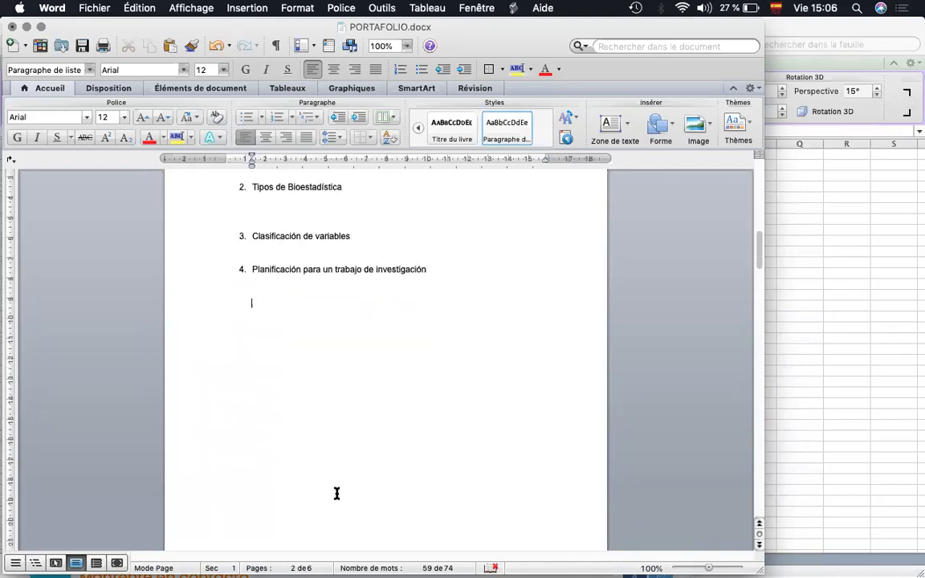
Switch to Firefox, open the PORTAFOLIO DE EVIDENCIAS assignment and review its file name, format and delivery date requirements
{"action": "key", "text": "super+Tab"}
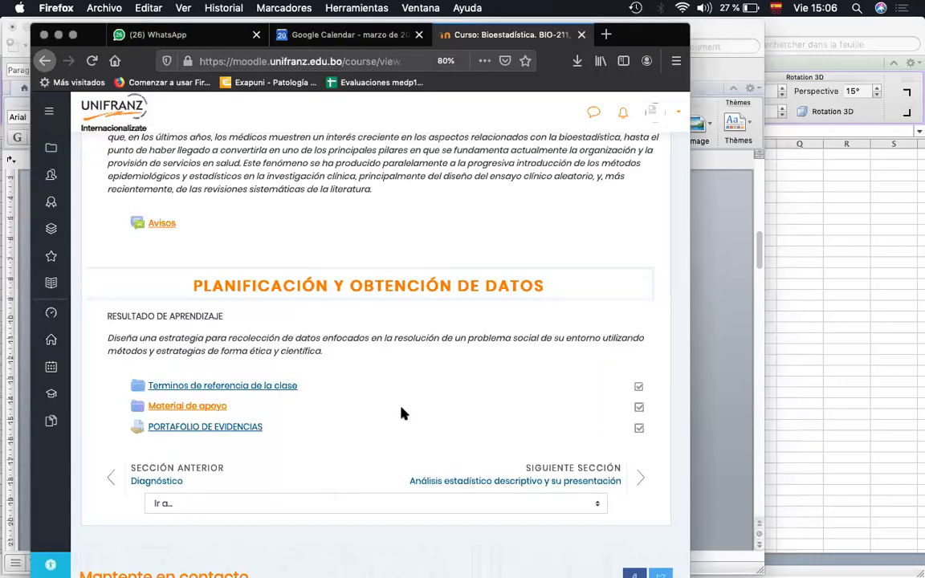
{"action": "scroll", "coordinate": [402, 412], "scroll_direction": "down", "scroll_amount": 3}
{"action": "left_click", "coordinate": [189, 338]}
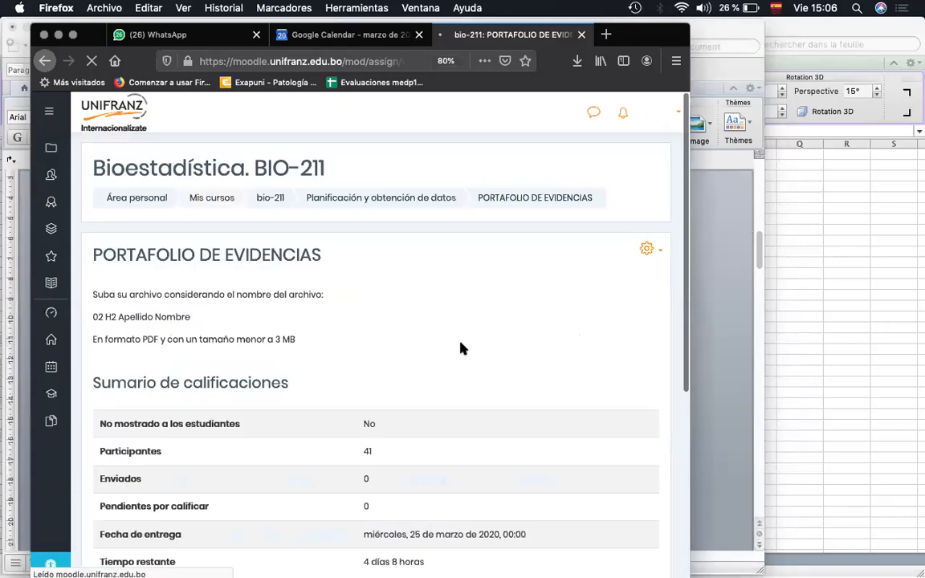
{"action": "scroll", "coordinate": [461, 347], "scroll_direction": "down", "scroll_amount": 5}
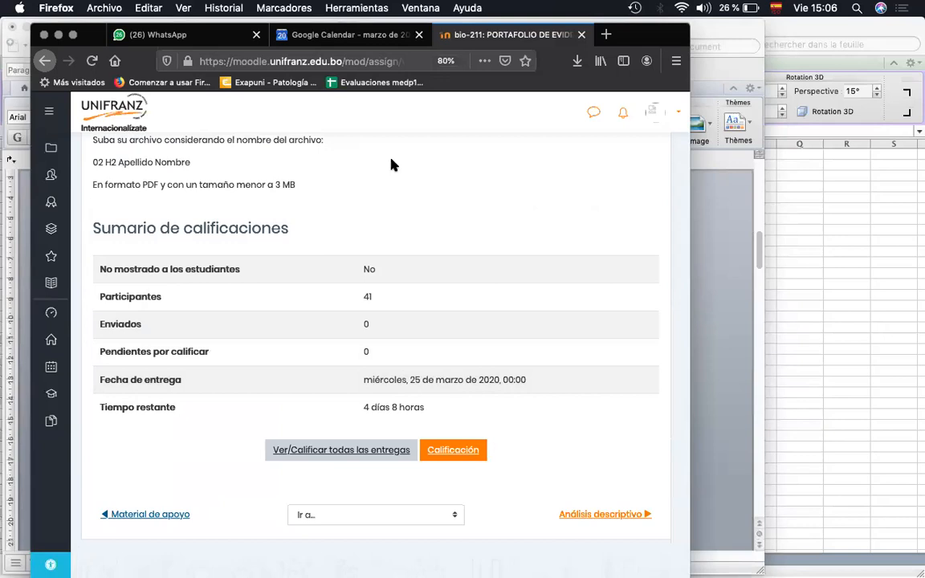
Switch back to PORTAFOLIO.docx in Word and write the sample file name "02 h2 apellido nombre pdf" below the fourth index item
{"action": "key", "text": "super+Tab"}
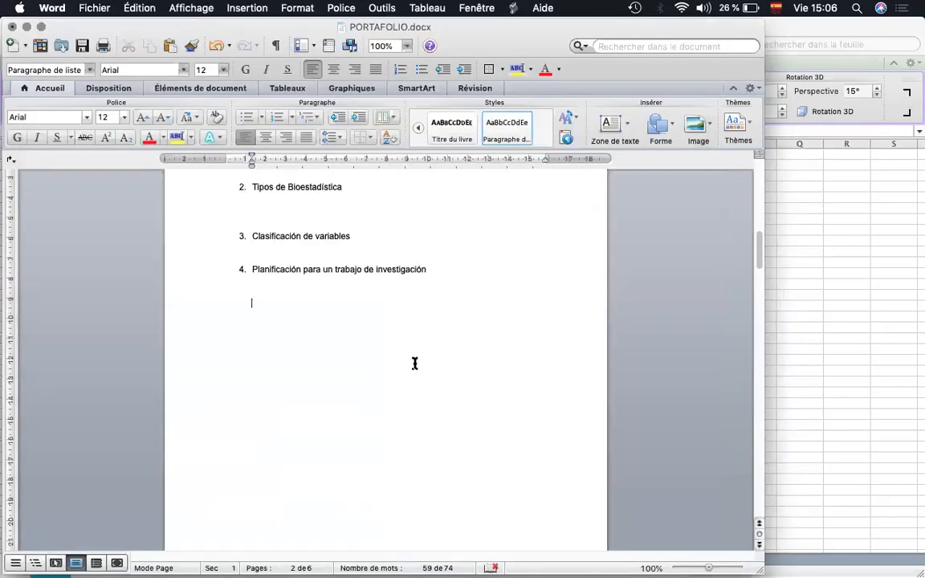
{"action": "type", "text": "02 h2 apellido nombre"}
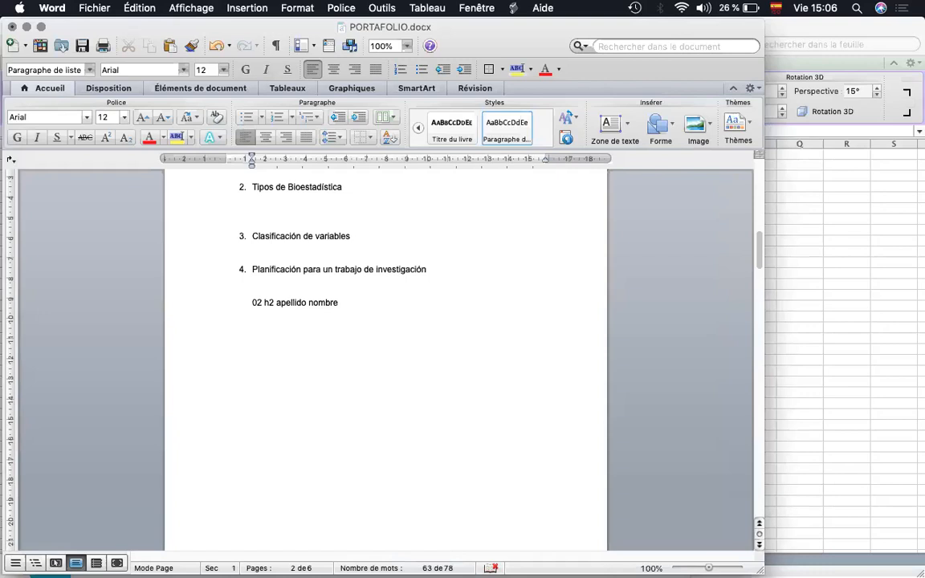
{"action": "type", "text": "pdf"}
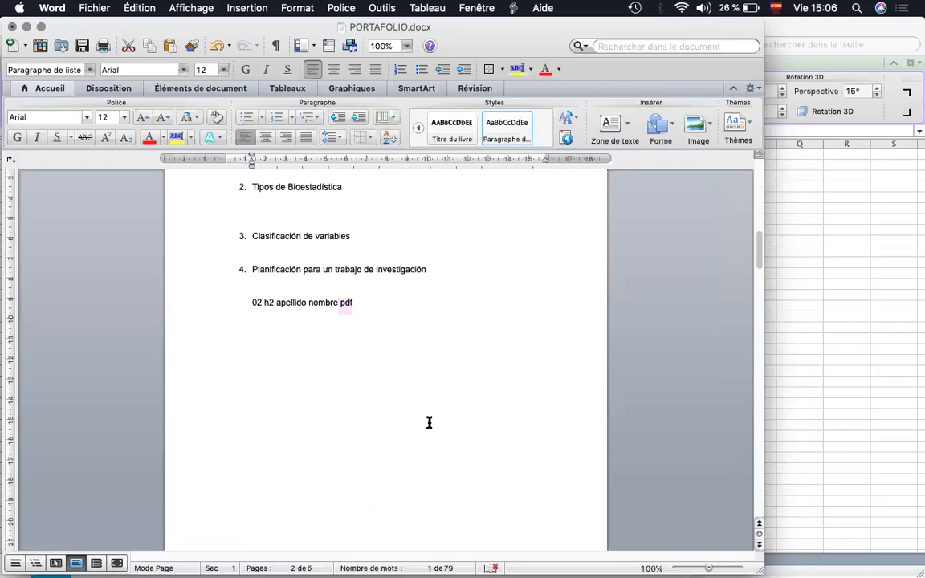
Return to Firefox and open the Análisis descriptivo assignment in the section Análisis estadístico descriptivo y su presentación to read its instructions
{"action": "key", "text": "super+Tab"}
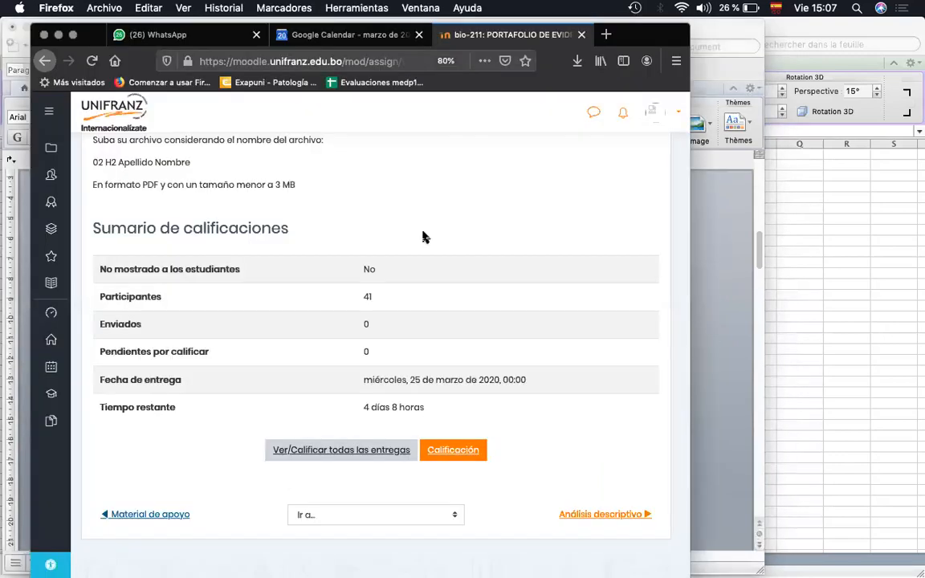
{"action": "scroll", "coordinate": [411, 200], "scroll_direction": "up", "scroll_amount": 3}
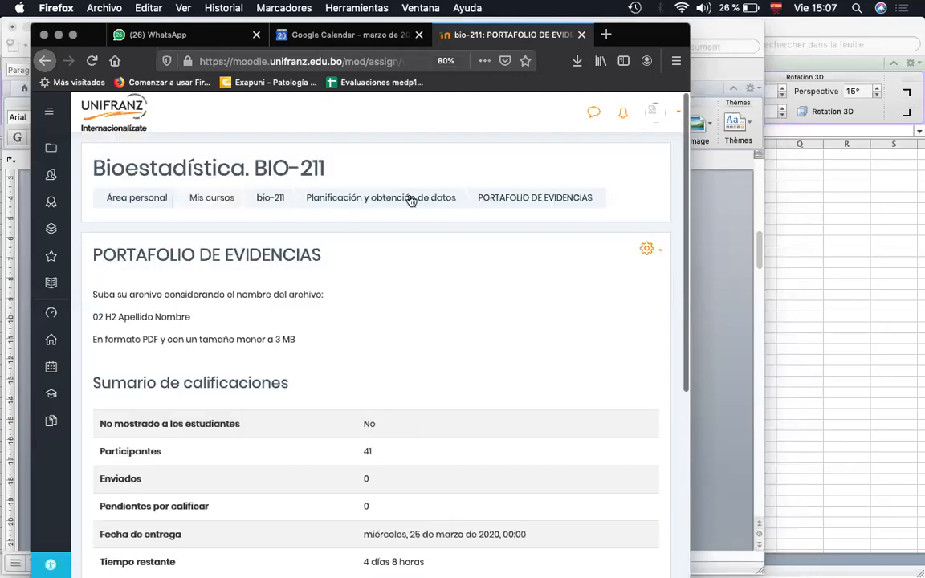
{"action": "left_click", "coordinate": [409, 199]}
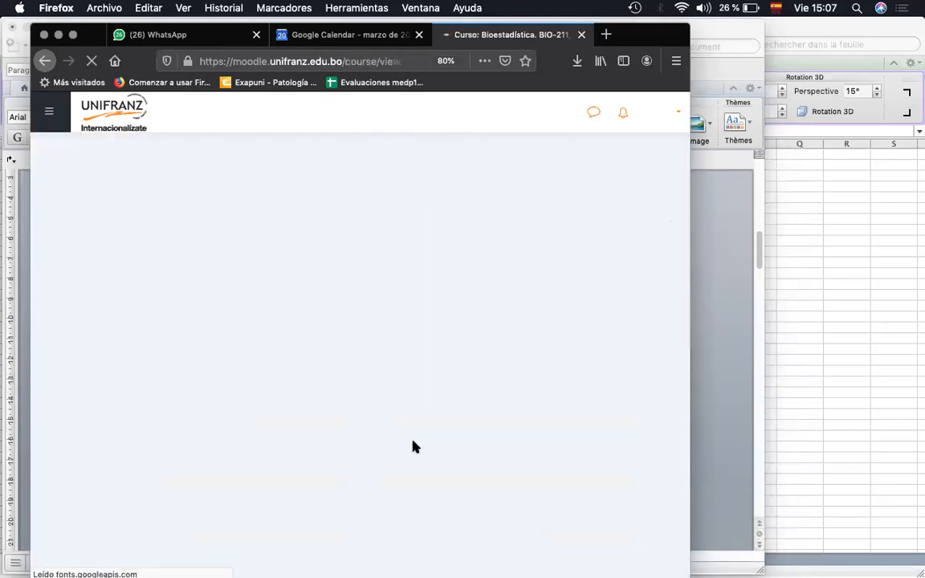
{"action": "scroll", "coordinate": [578, 353], "scroll_direction": "down", "scroll_amount": 3}
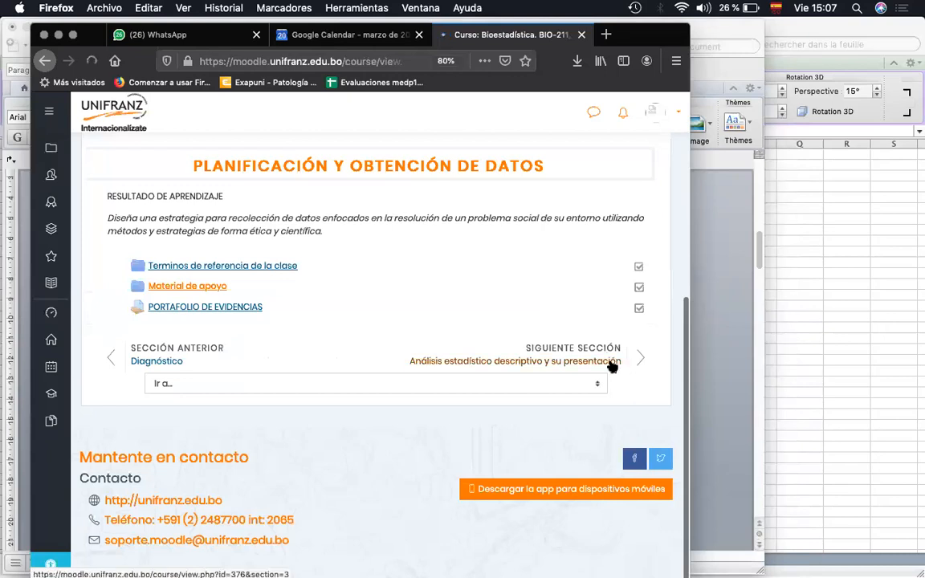
{"action": "left_click", "coordinate": [611, 364]}
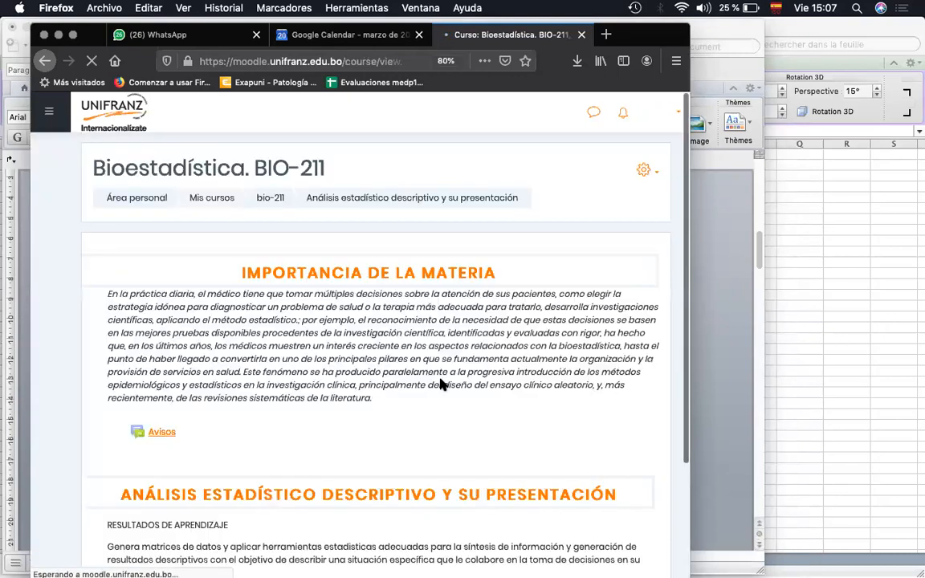
{"action": "scroll", "coordinate": [440, 386], "scroll_direction": "down", "scroll_amount": 3}
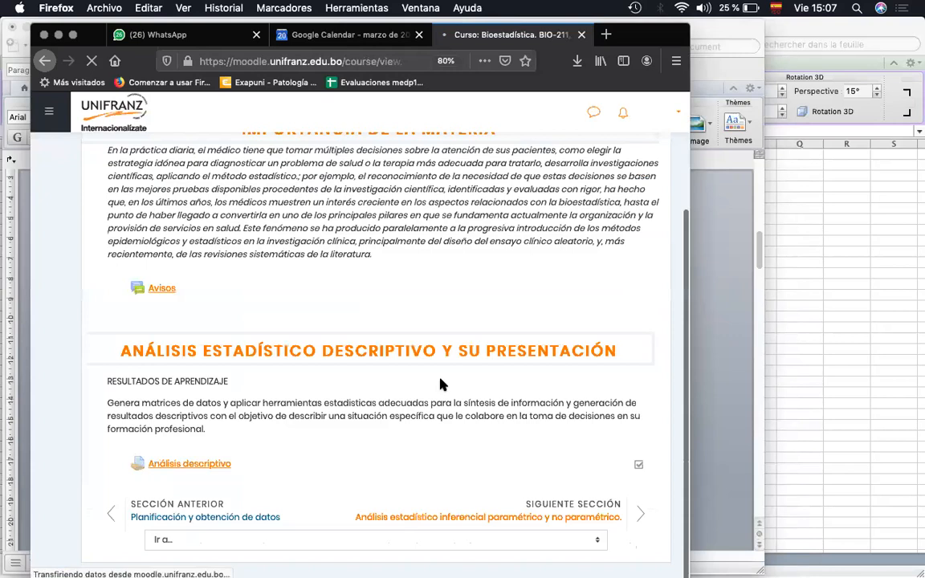
{"action": "left_click", "coordinate": [180, 464]}
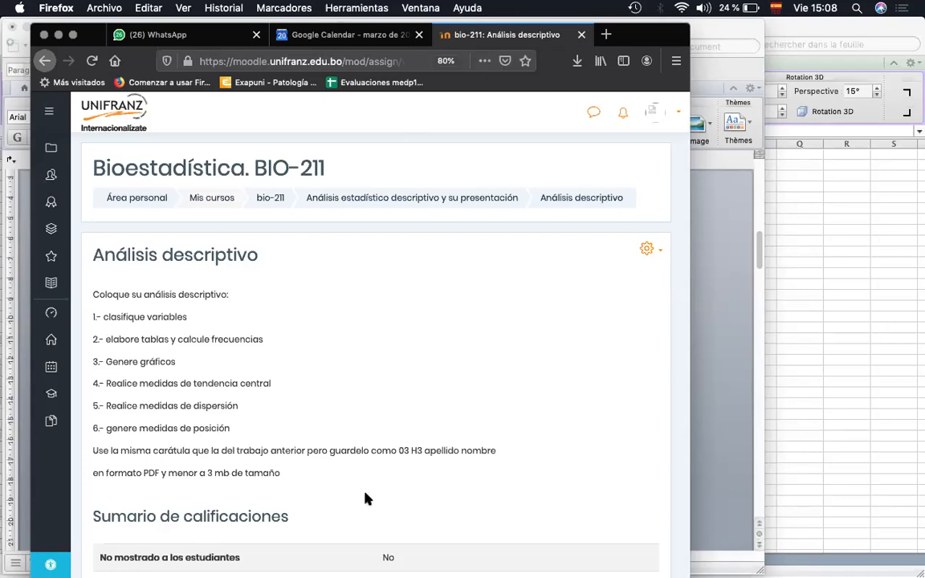
Look over the INDICE page in Word again, then switch to Excel's base de datos sheet and select an empty cell below the data
{"action": "key", "text": "super+Tab"}
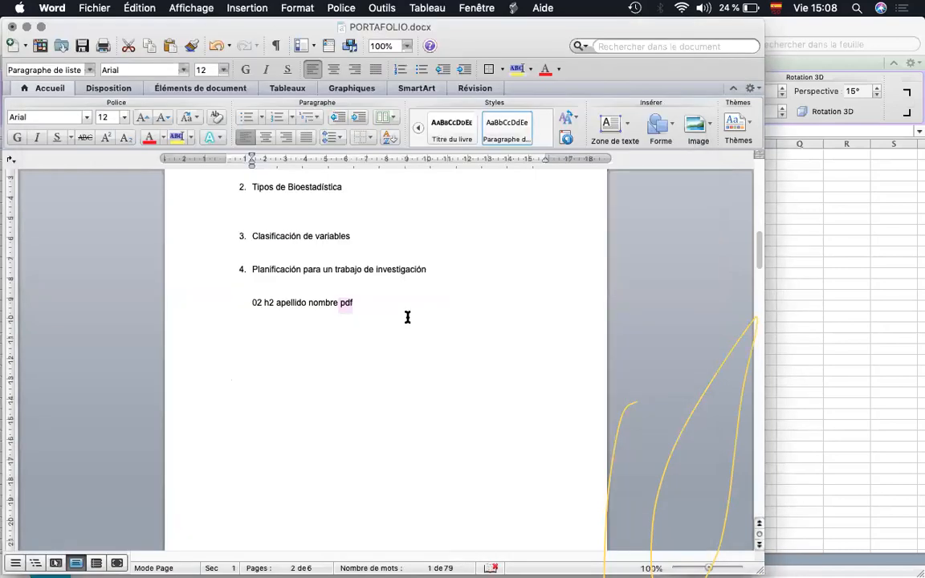
{"action": "scroll", "coordinate": [406, 316], "scroll_direction": "up", "scroll_amount": 5}
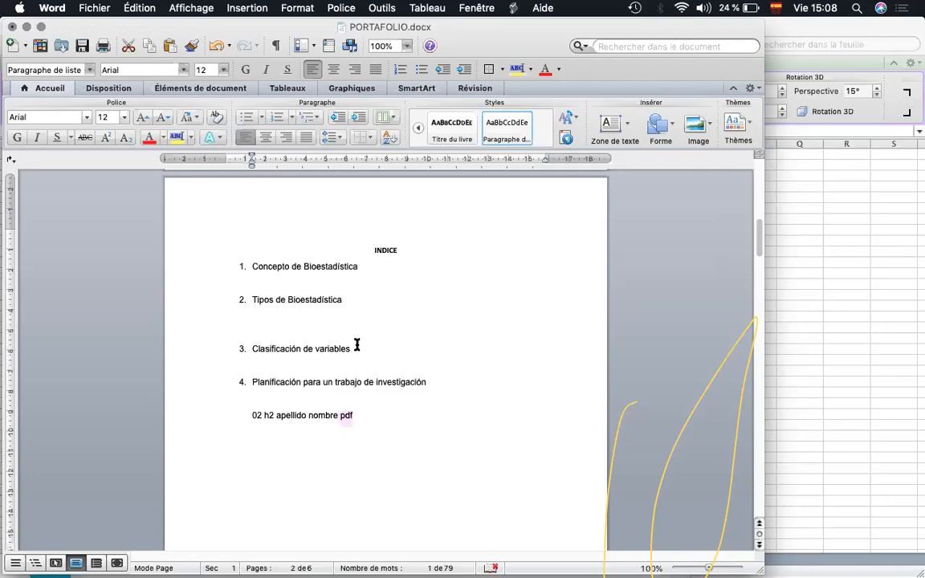
{"action": "left_click", "coordinate": [805, 526]}
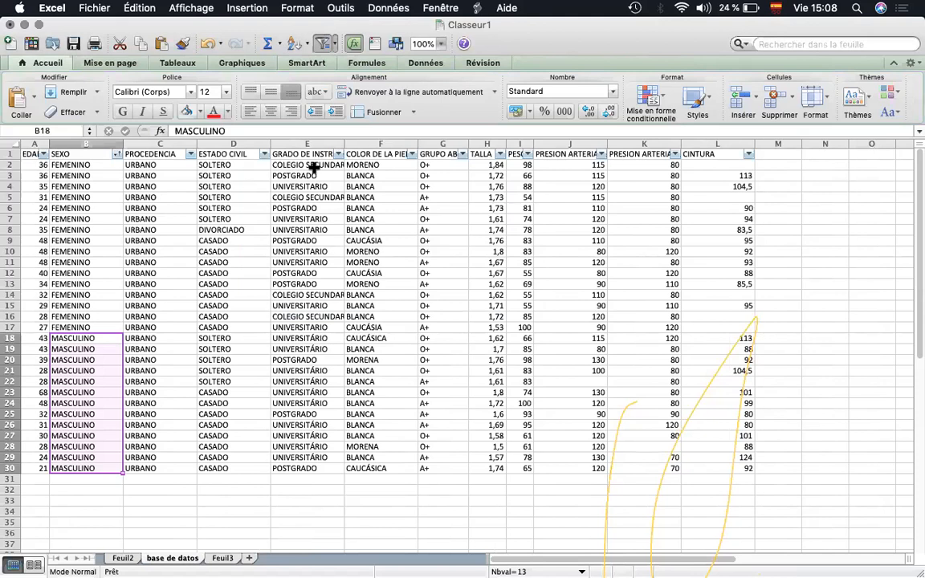
{"action": "left_click", "coordinate": [115, 495]}
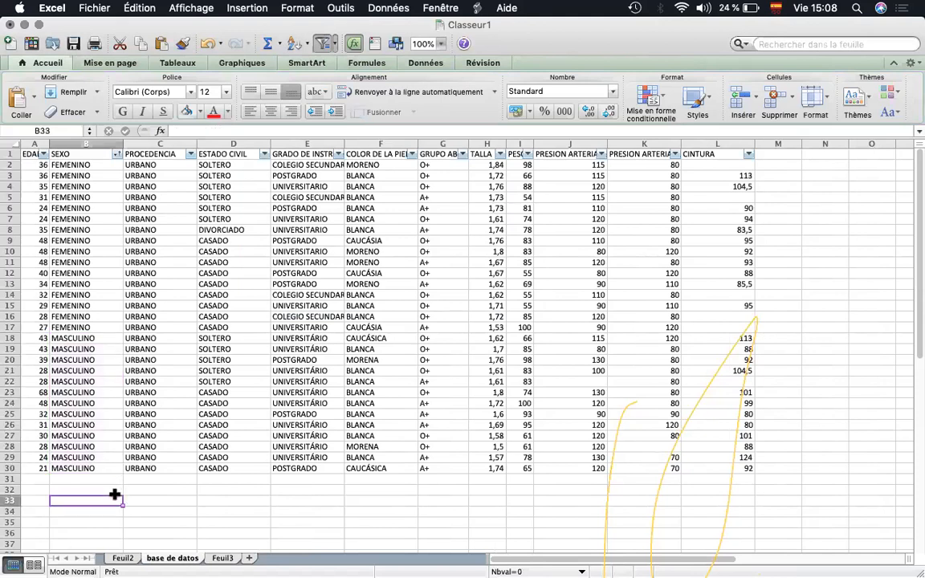